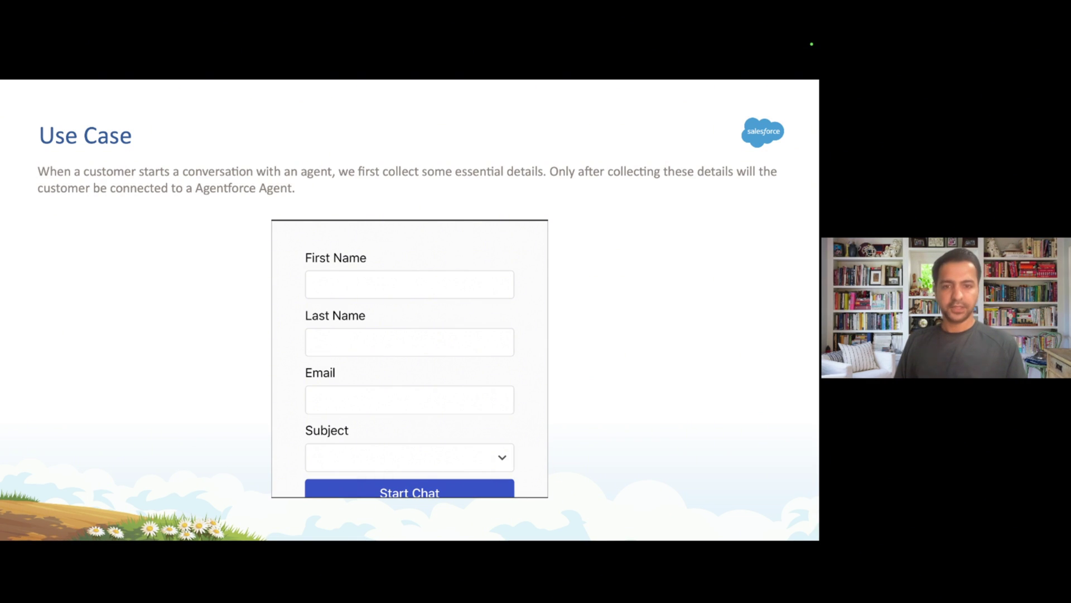
Reveal all four pre-chat implementation steps on the Steps slide, then move to the browser.
key("Right")
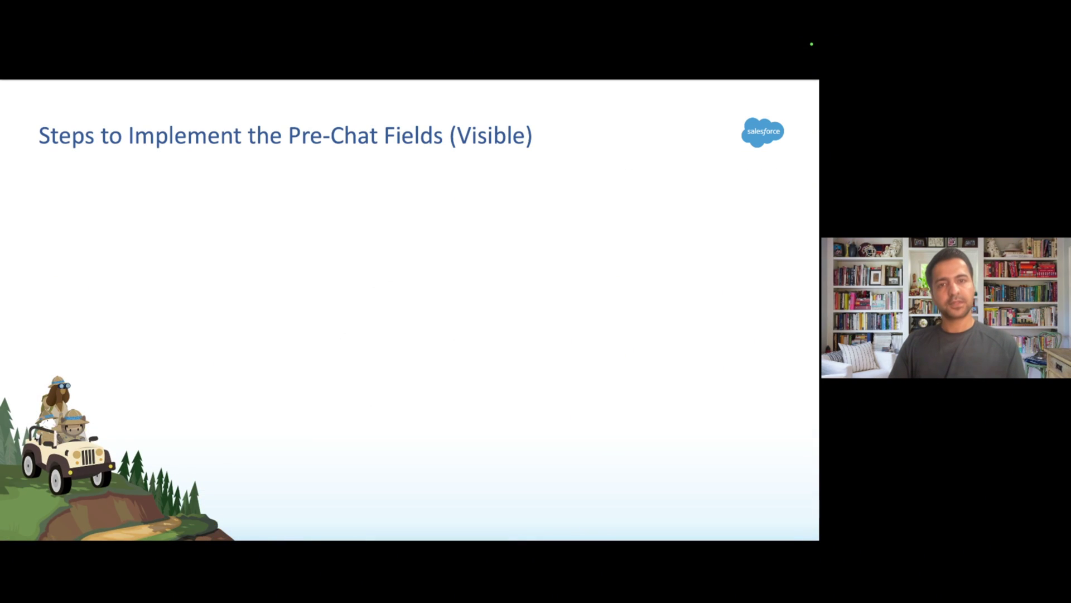
key("Right")
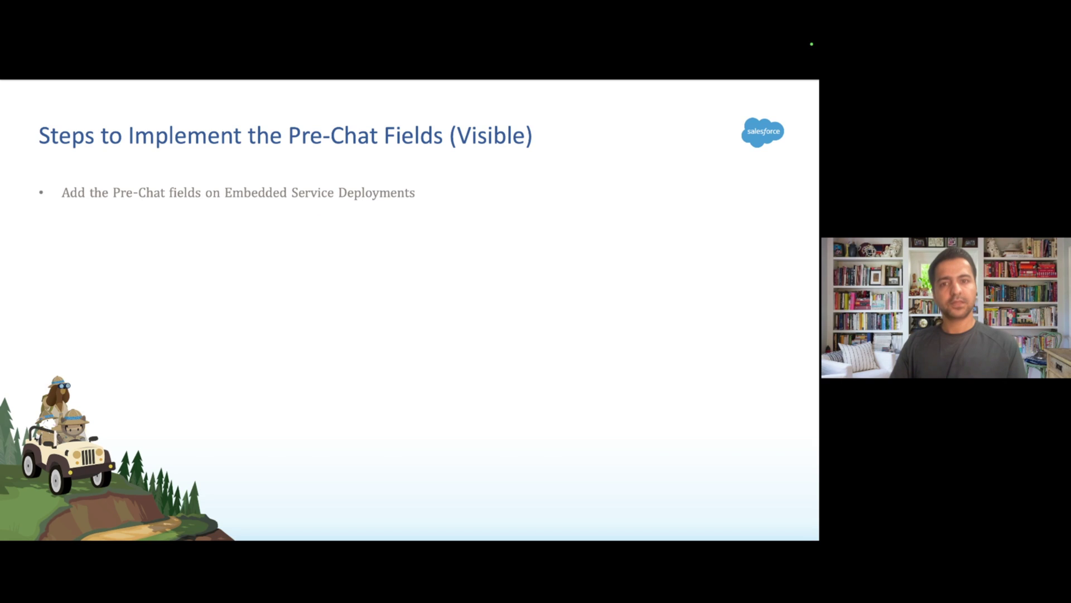
key("Right")
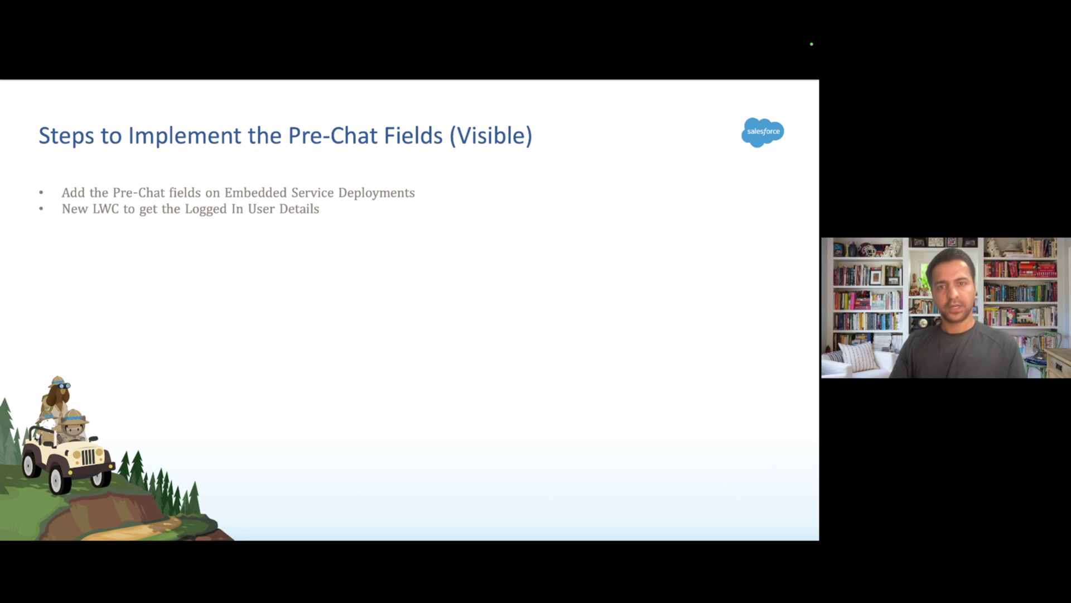
key("Right")
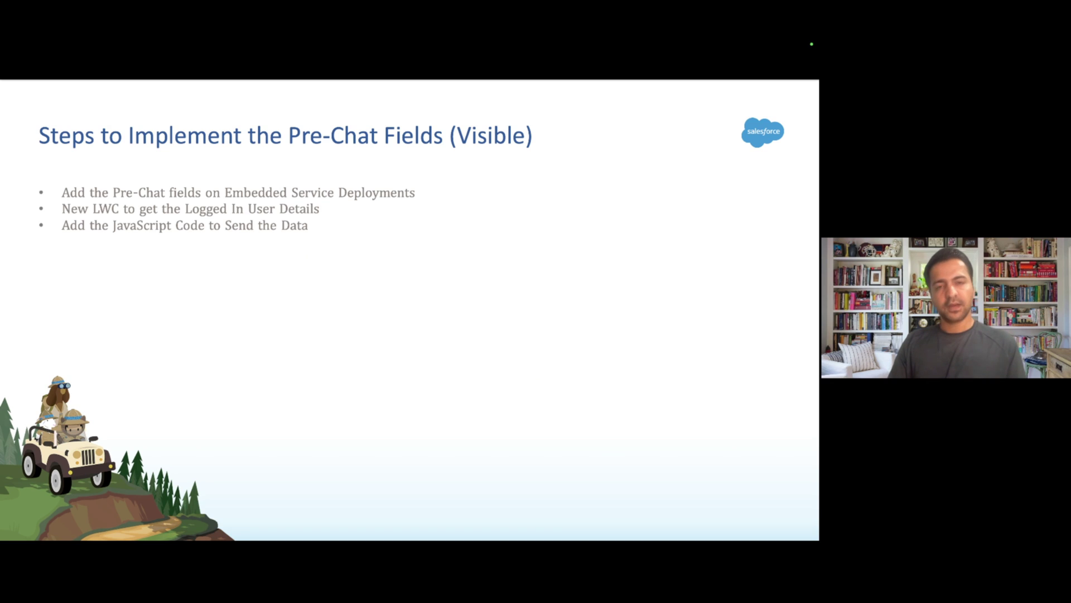
key("Right")
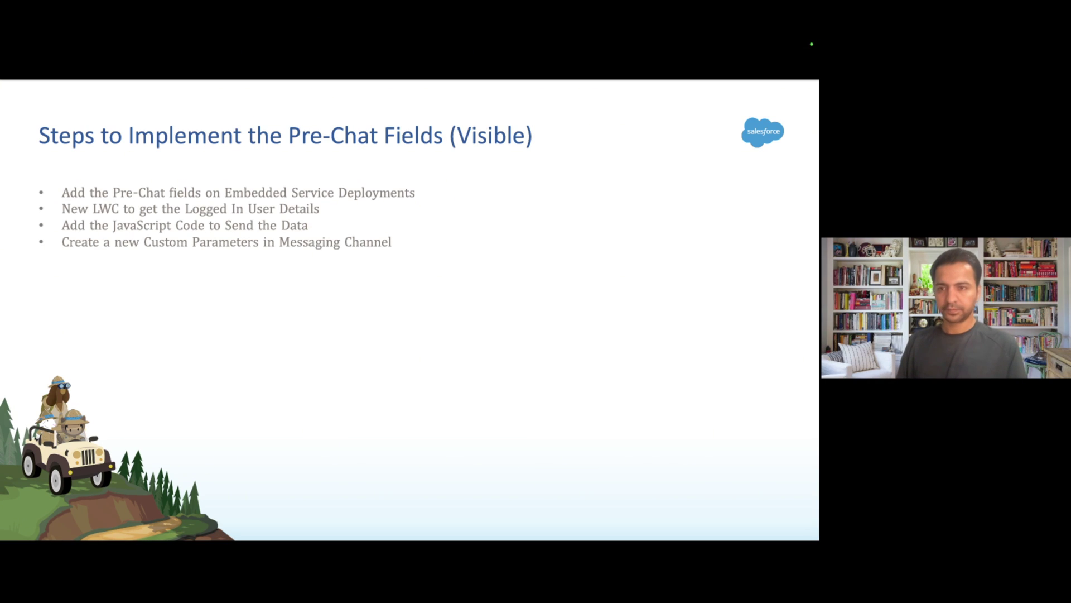
key("ctrl+Left")
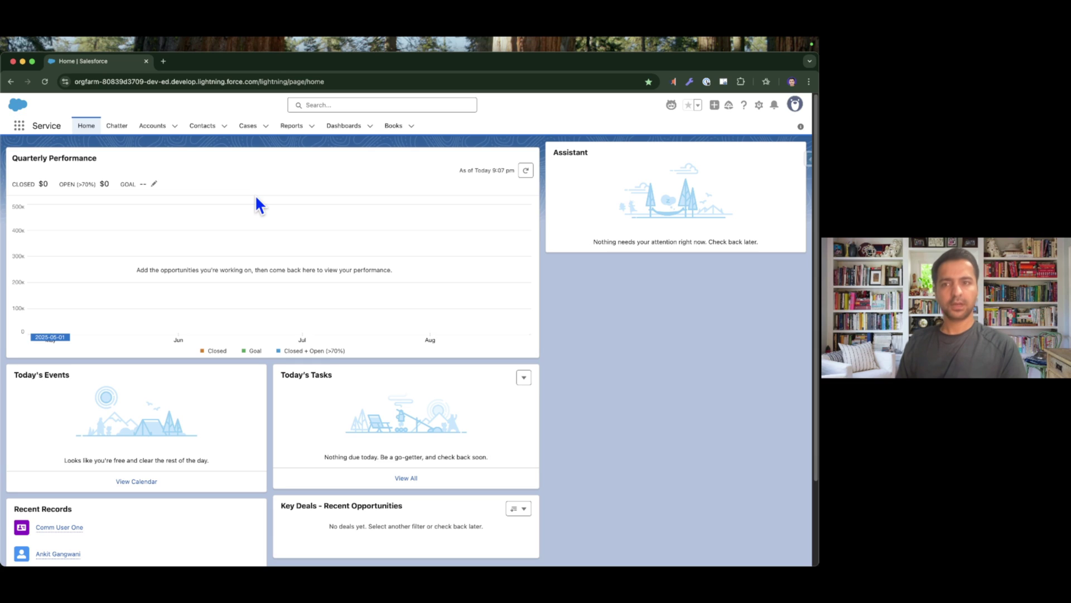
From Contacts, open the test contact's record and log in to the Experience site as that user.
left_click(206, 127)
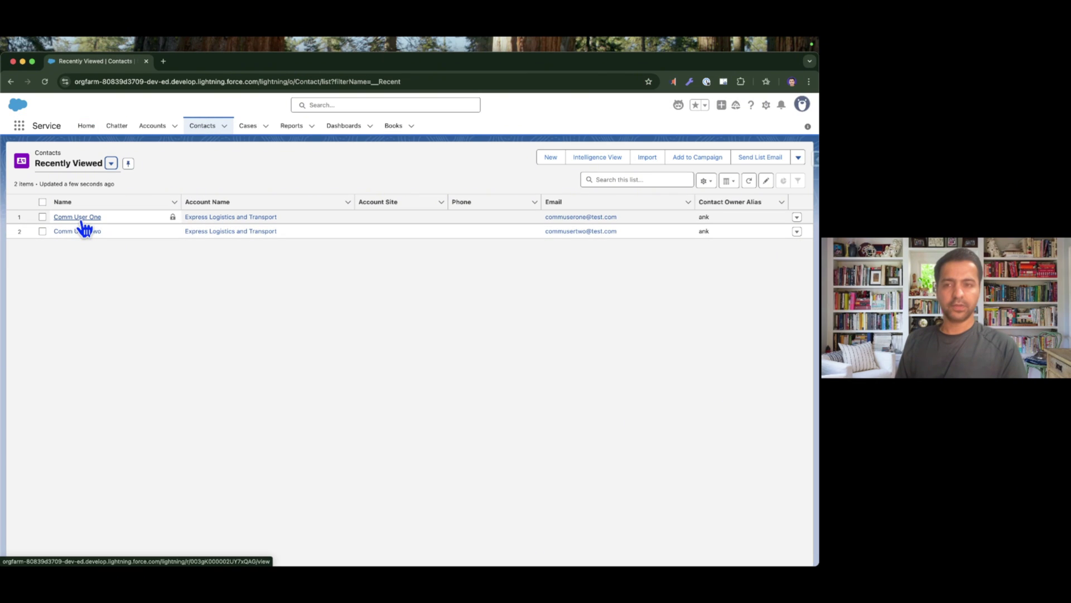
left_click(82, 220, "super")
left_click(212, 63)
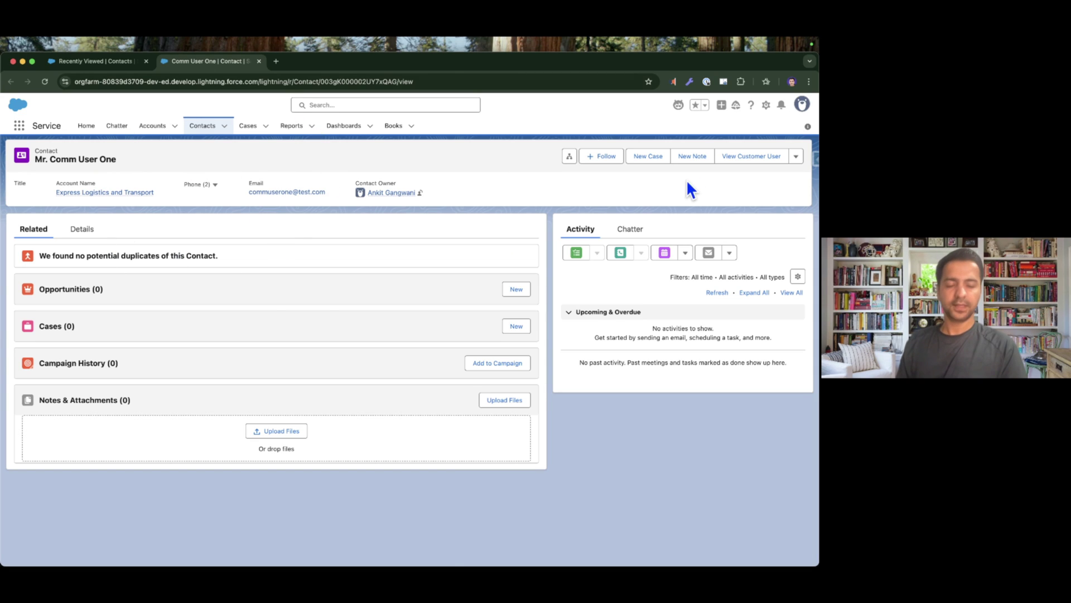
left_click(796, 156)
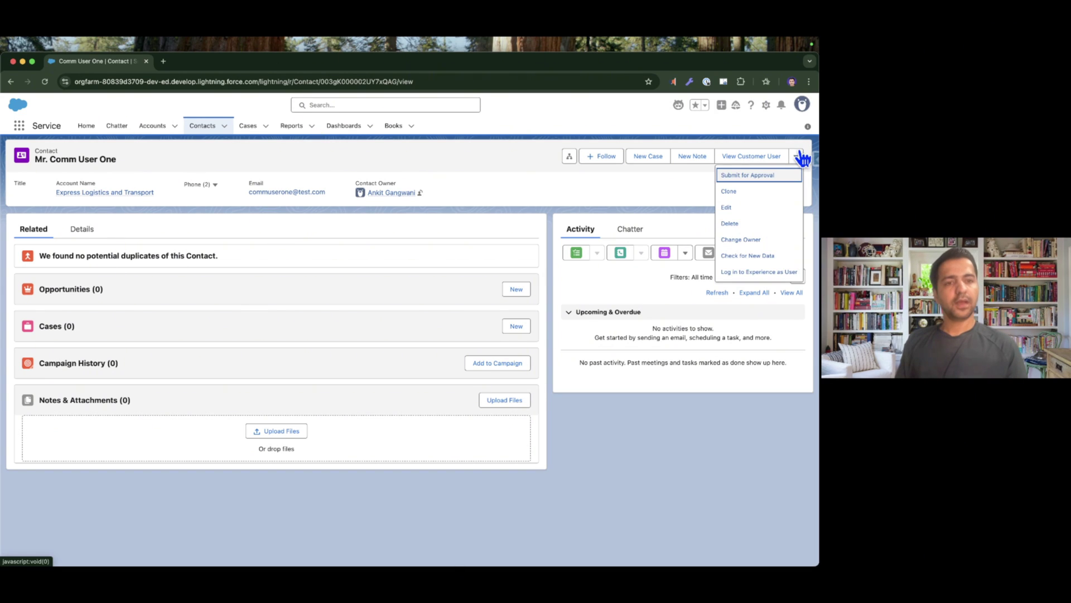
left_click(763, 272)
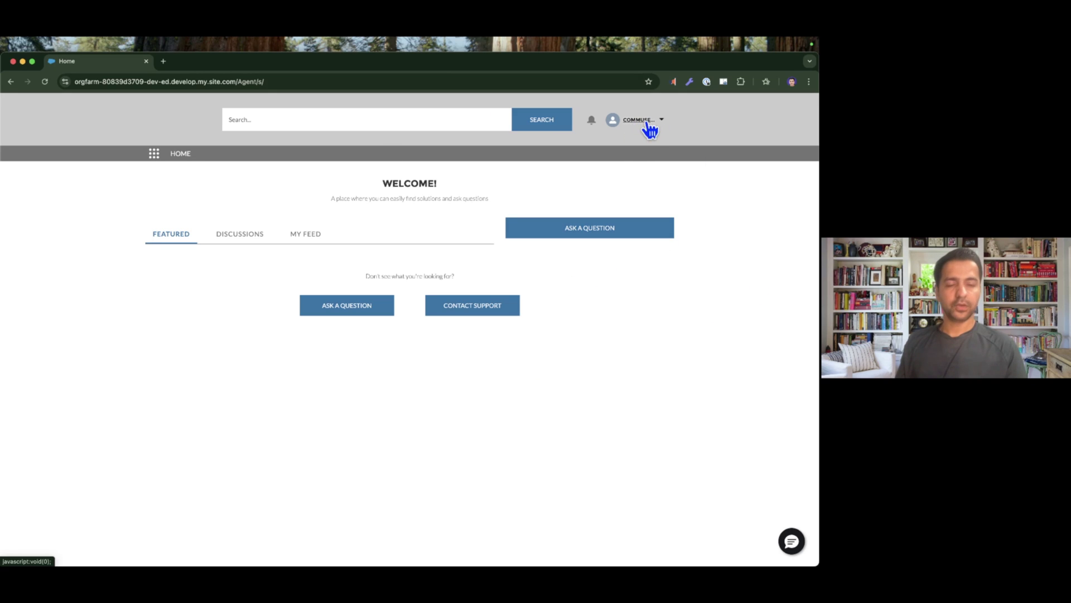
Open the site's chat window and highlight the Agentforce Service Agent's greeting.
left_click(790, 541)
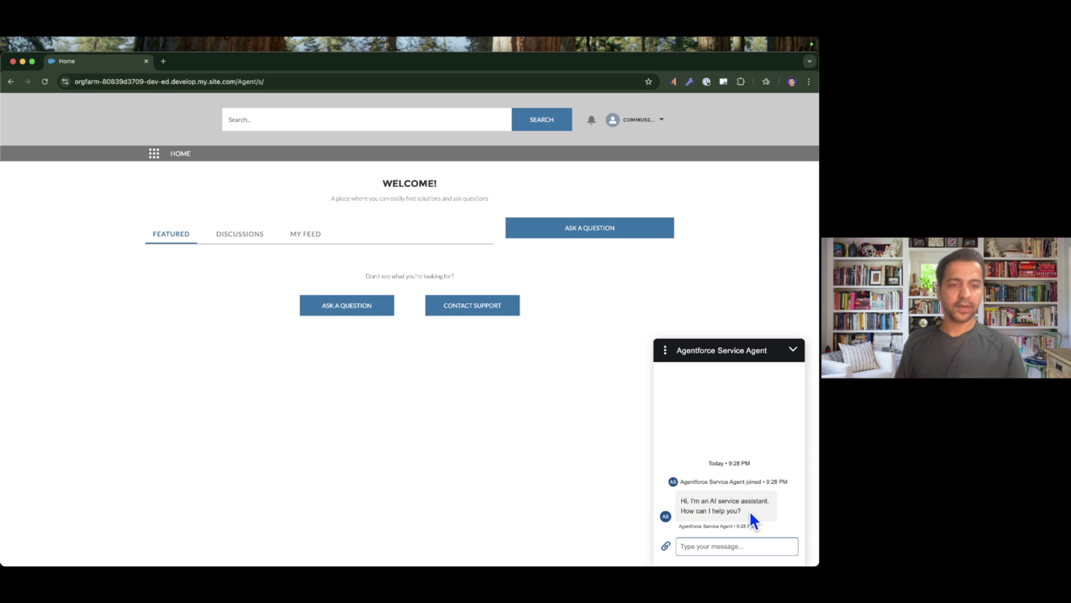
left_click_drag(678, 493, 748, 510)
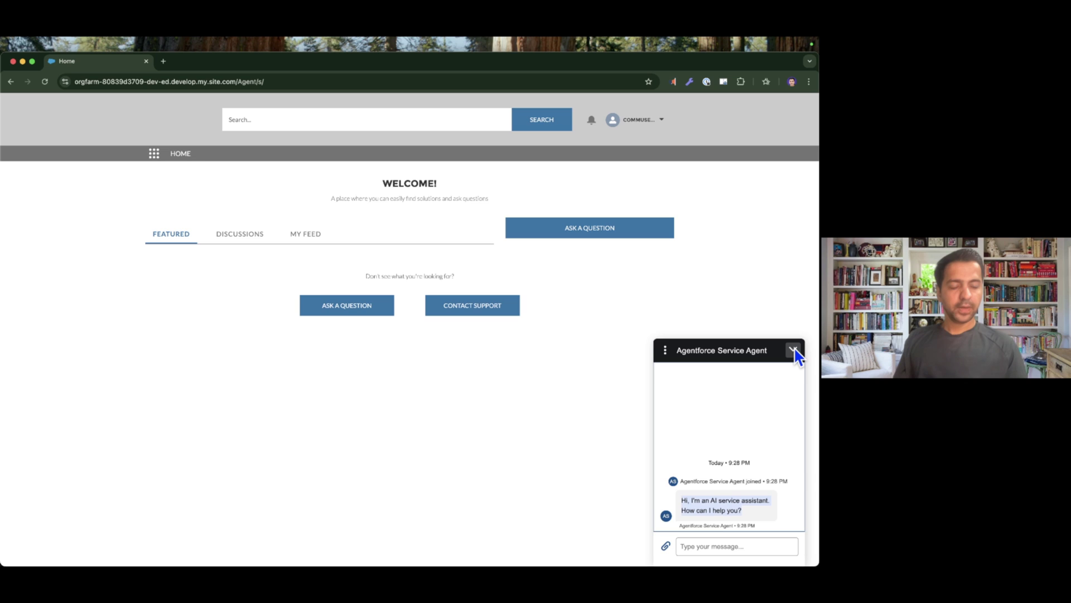
Load the Salesforce org home page in a new browser tab.
key("super+Tab")
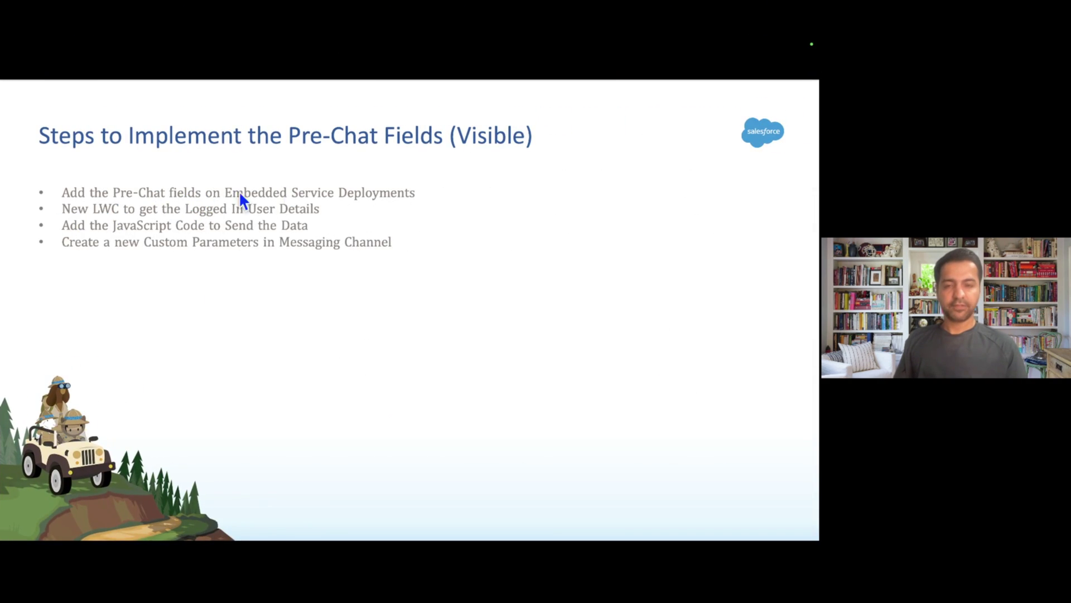
key("super+Tab")
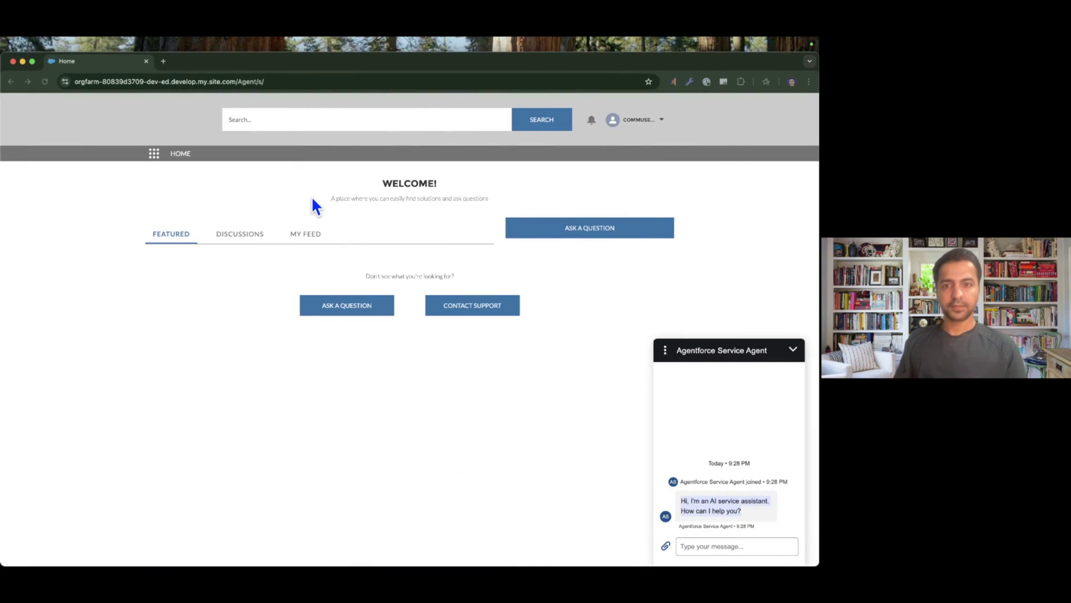
key("super+t")
type("youtub")
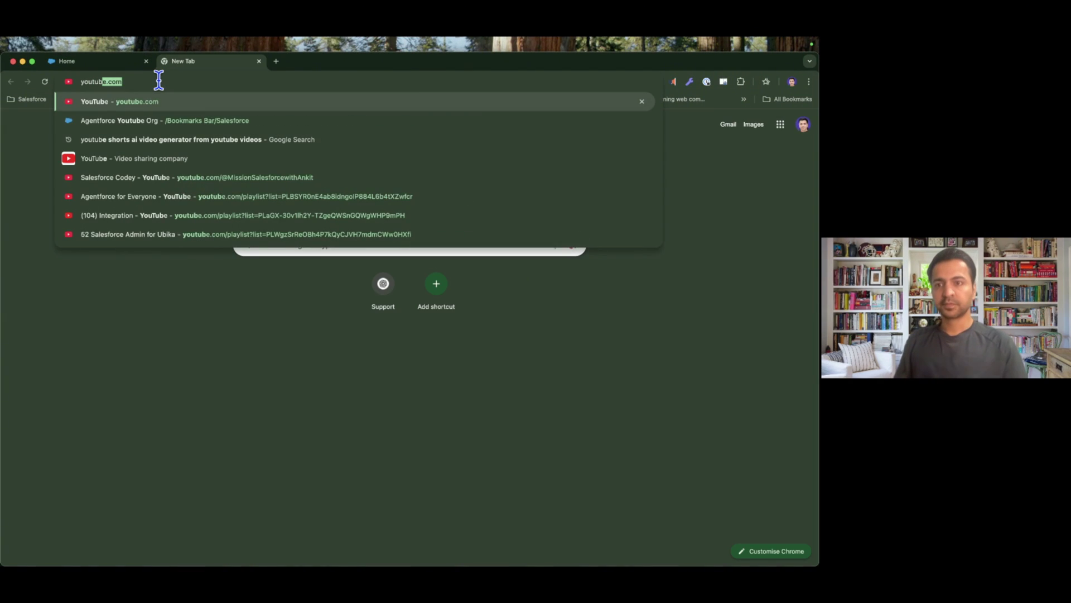
key("Down")
key("Return")
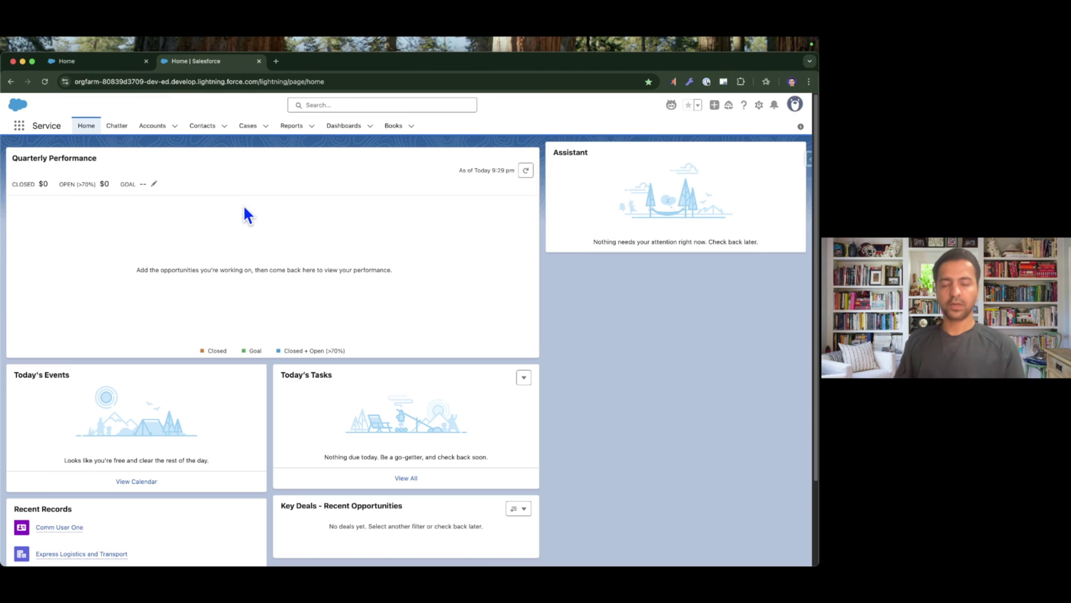
In Setup, search 'embedded' and open the Service Agent ESD embedded service deployment.
left_click(759, 105)
left_click(757, 140)
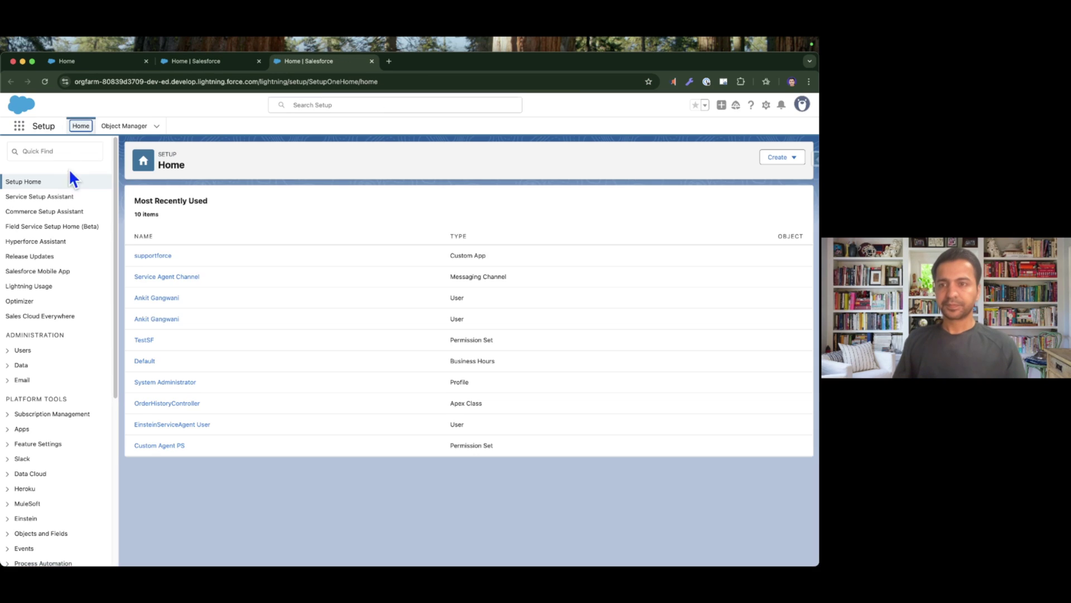
left_click(65, 150)
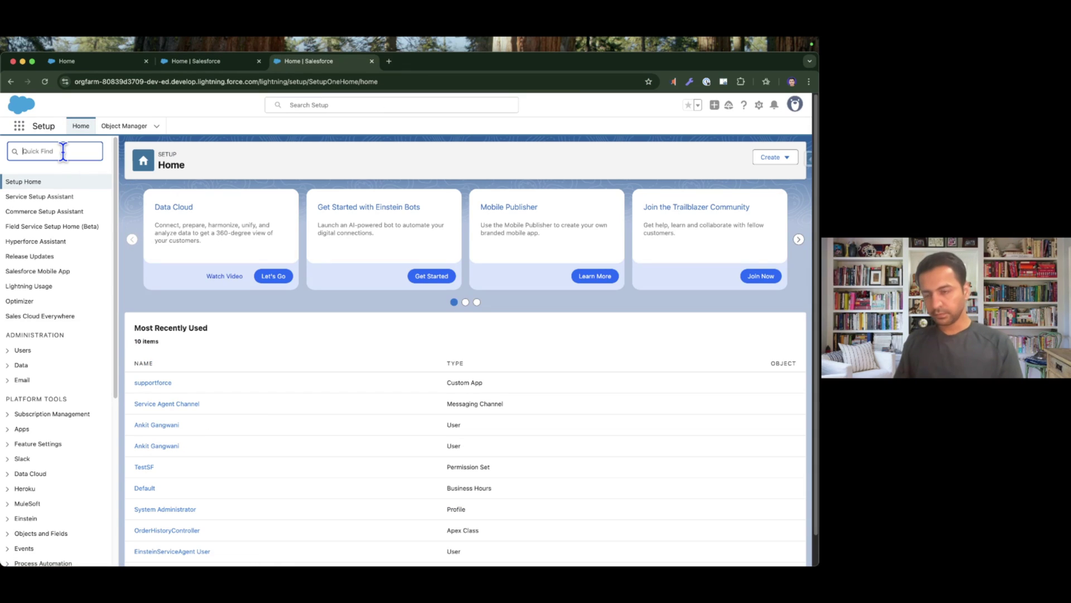
type("embedded")
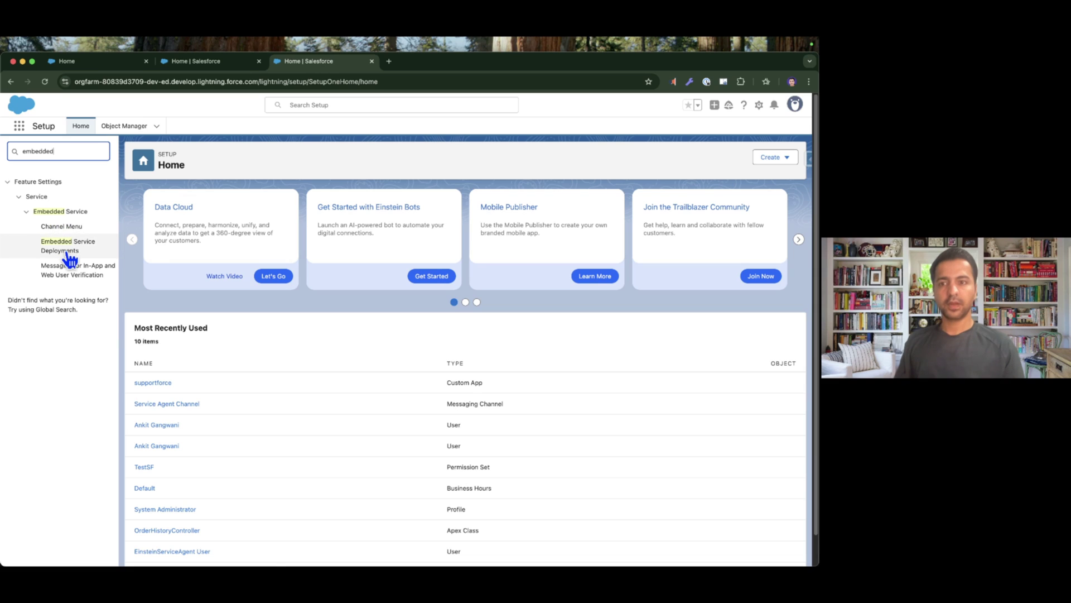
left_click(67, 250)
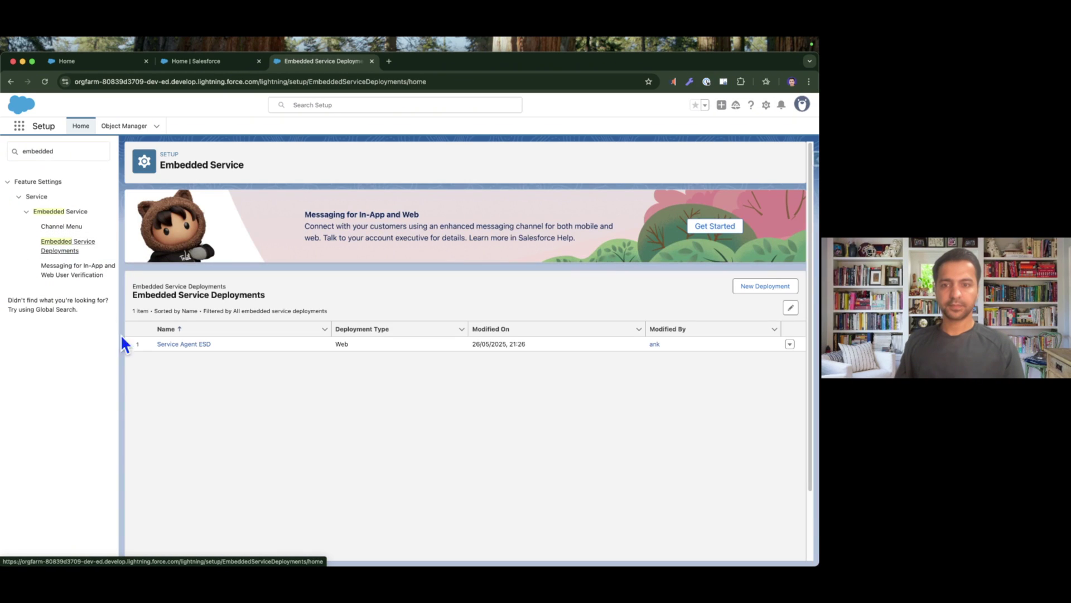
left_click(178, 345)
scroll(397, 382, "down", 2)
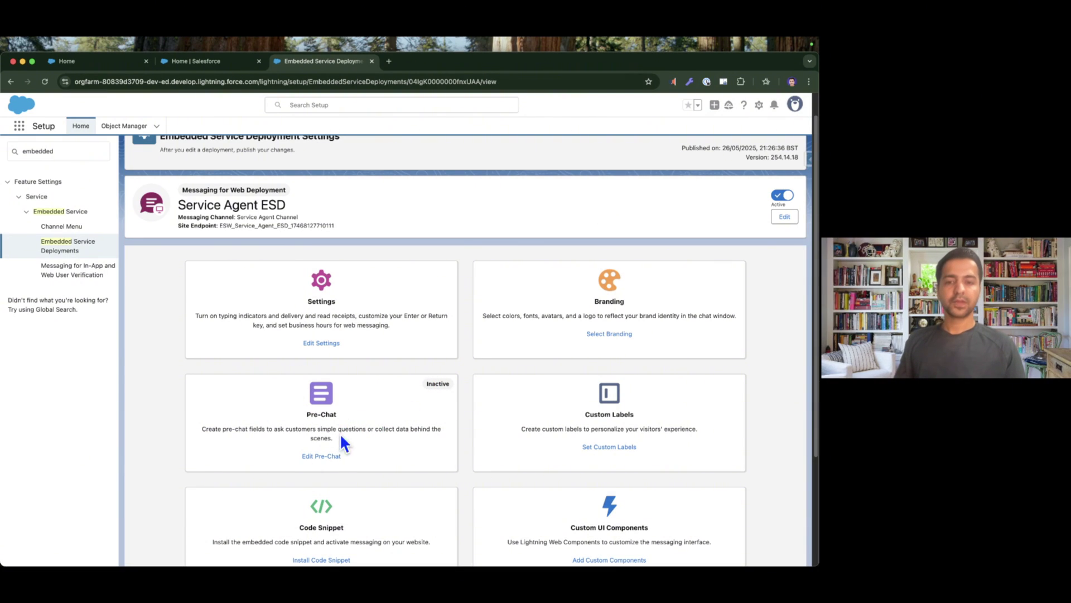
Edit Service Agent ESD's pre-chat settings, collapsing both field sections, then expanding Visible Pre-Chat Fields.
left_click(321, 456)
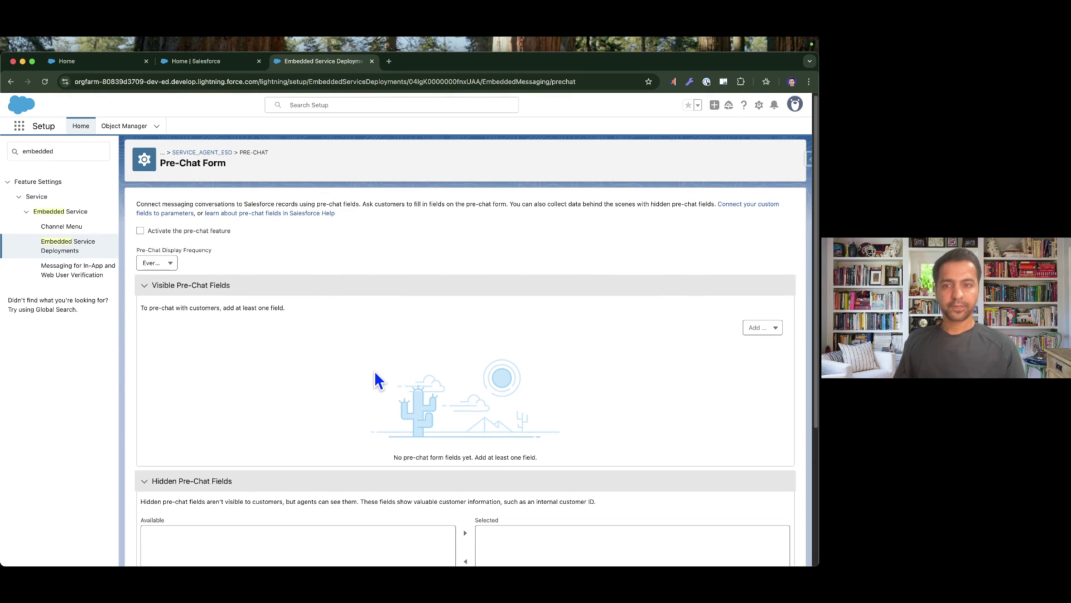
left_click(278, 285)
left_click(263, 311)
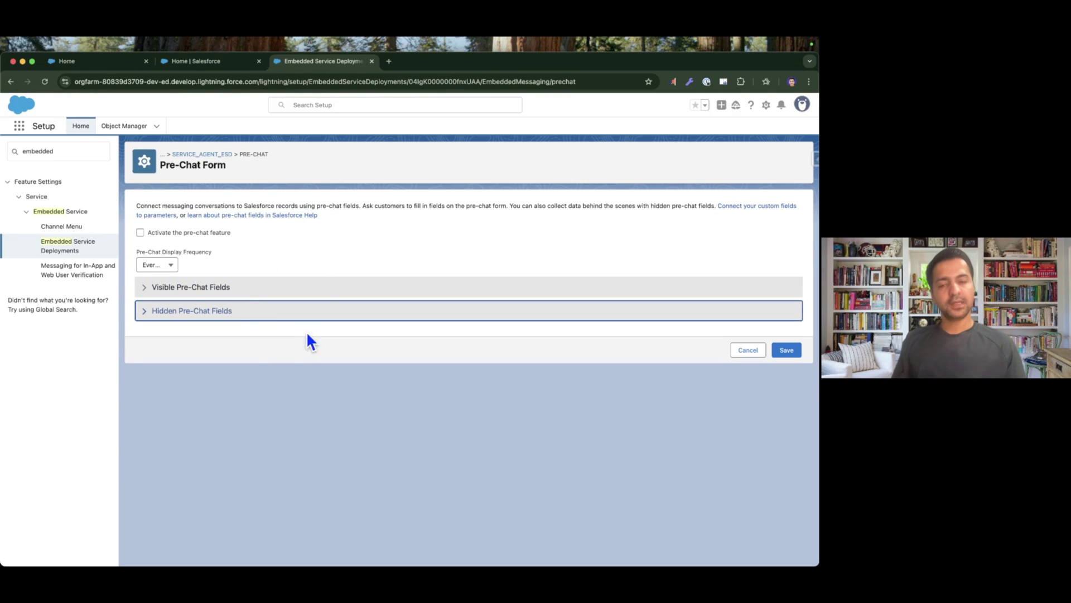
left_click(258, 349)
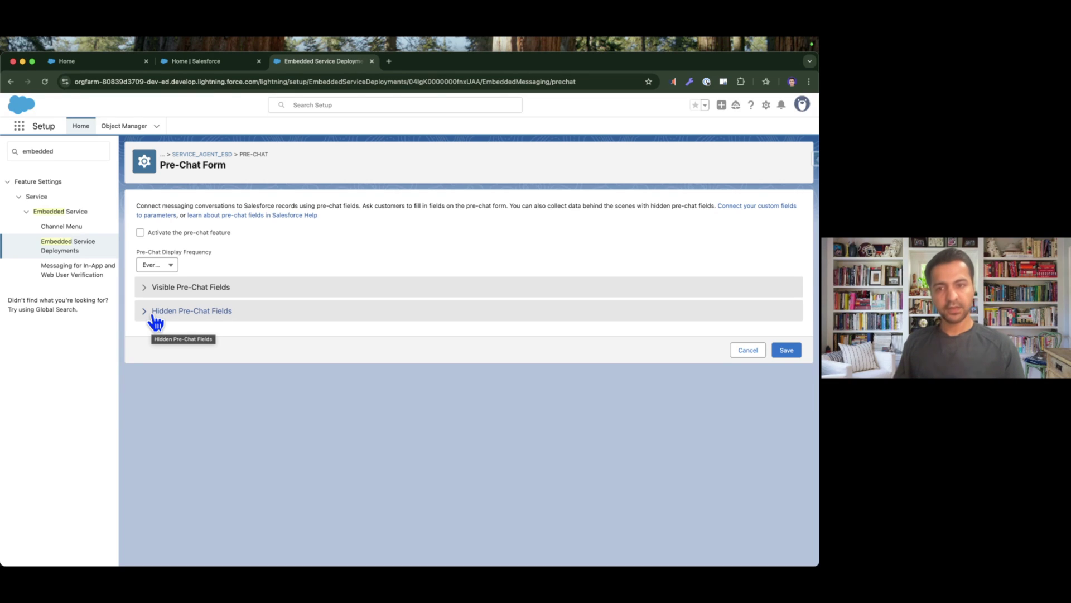
left_click(211, 290)
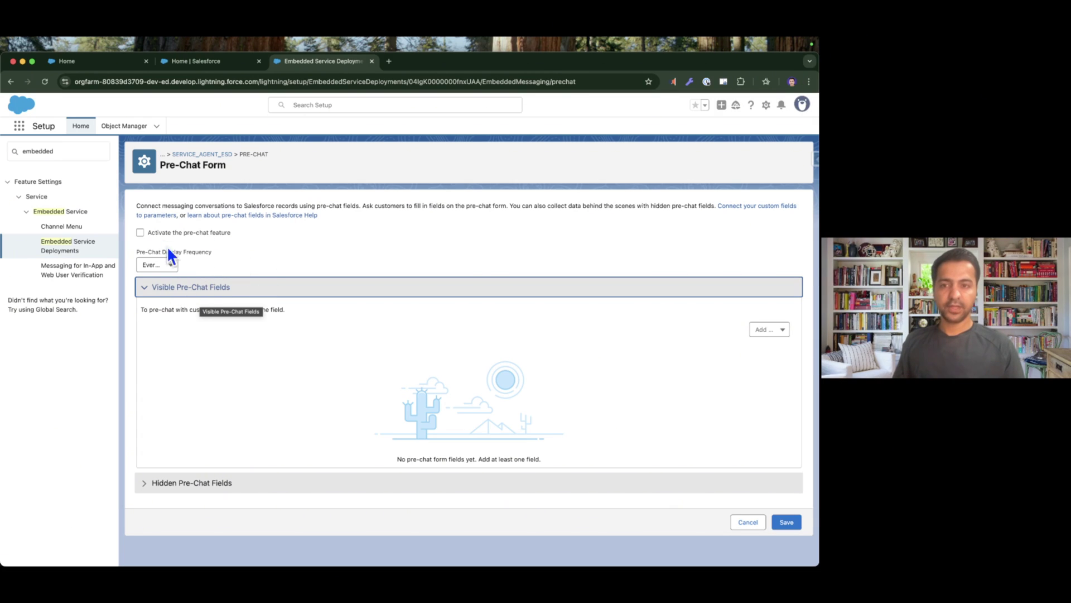
Activate pre-chat and add First Name and Last Name as required visible fields.
left_click(140, 233)
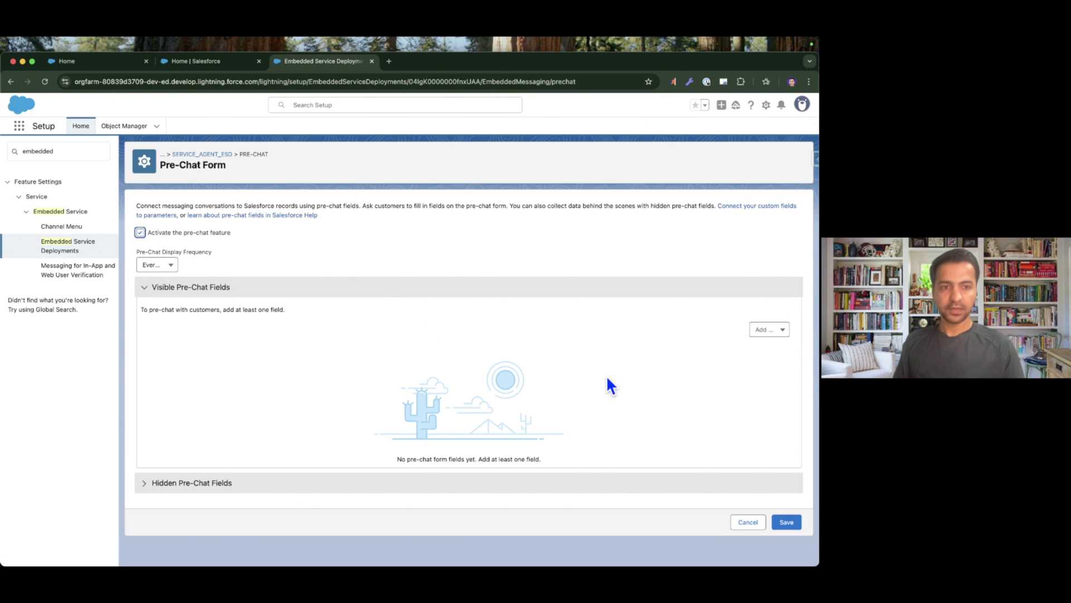
left_click(774, 335)
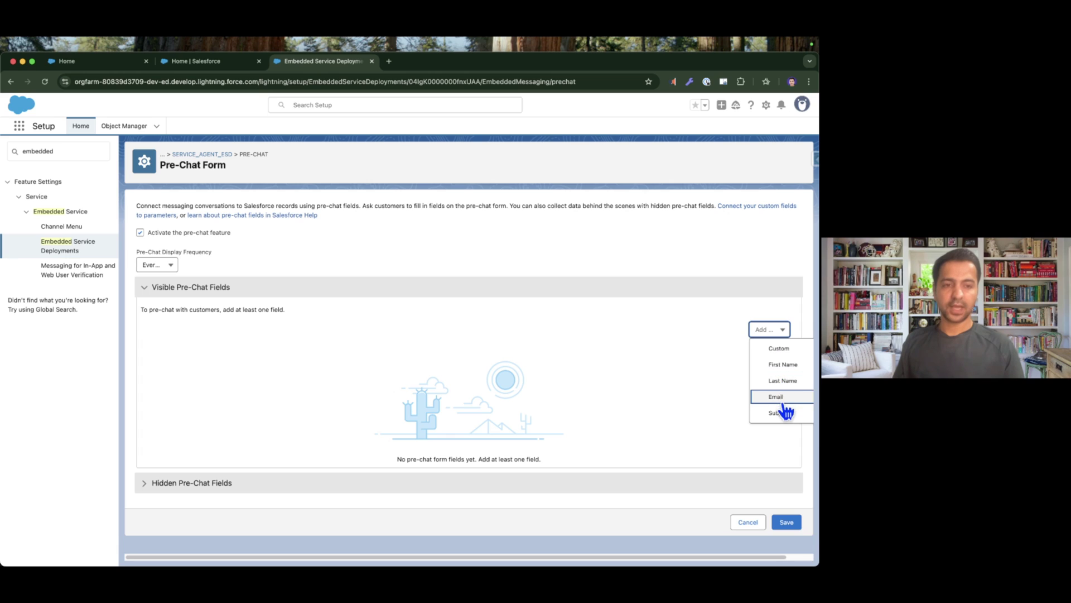
left_click(784, 365)
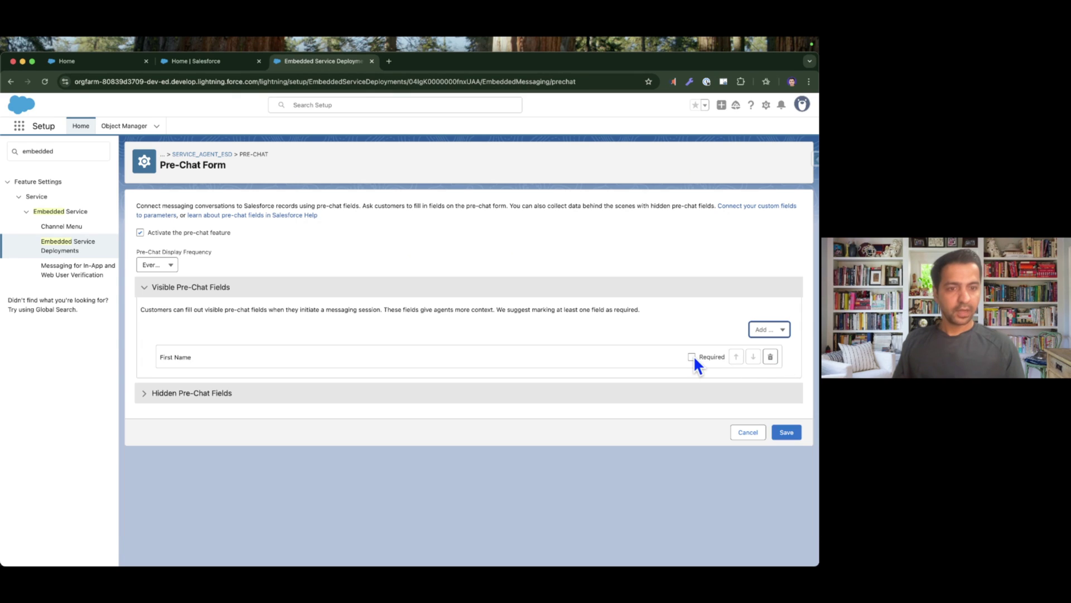
left_click(691, 356)
left_click(770, 331)
left_click(777, 363)
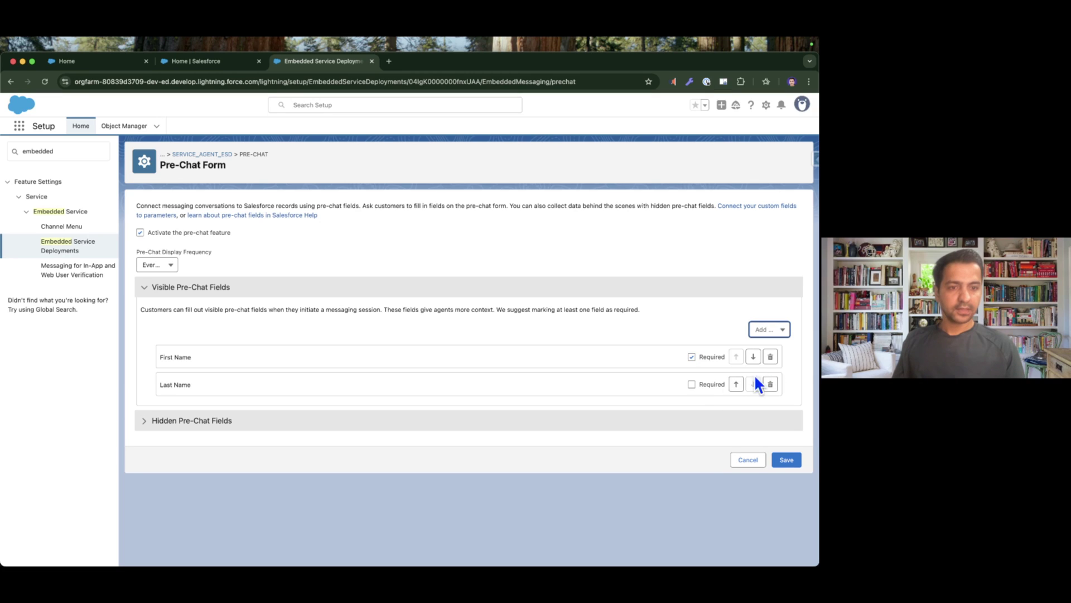
left_click(692, 384)
Add Email and Subject as required visible pre-chat fields.
left_click(770, 329)
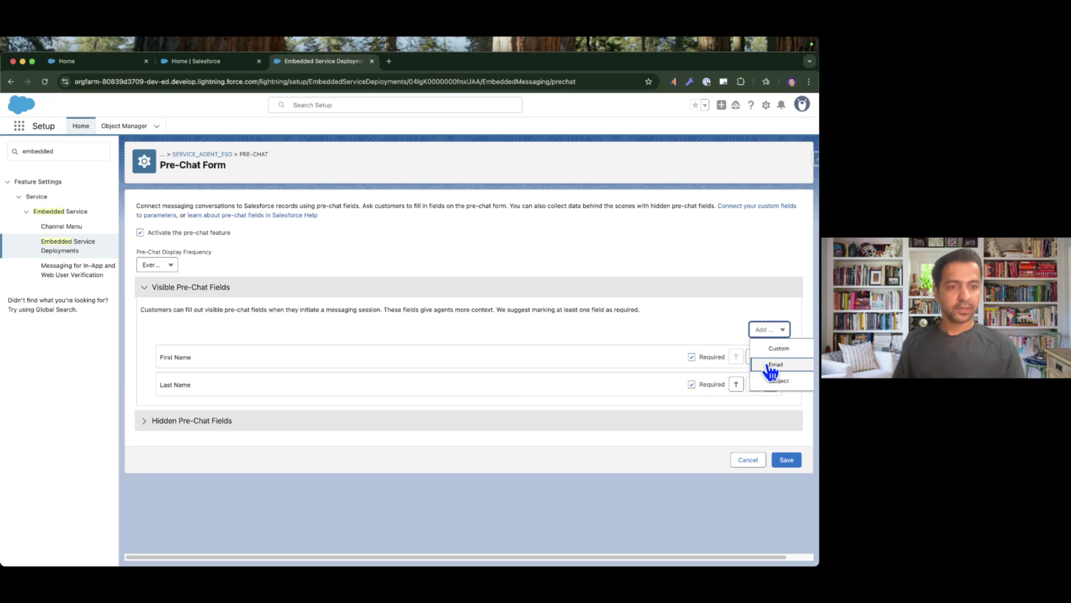
left_click(771, 364)
left_click(692, 411)
left_click(768, 330)
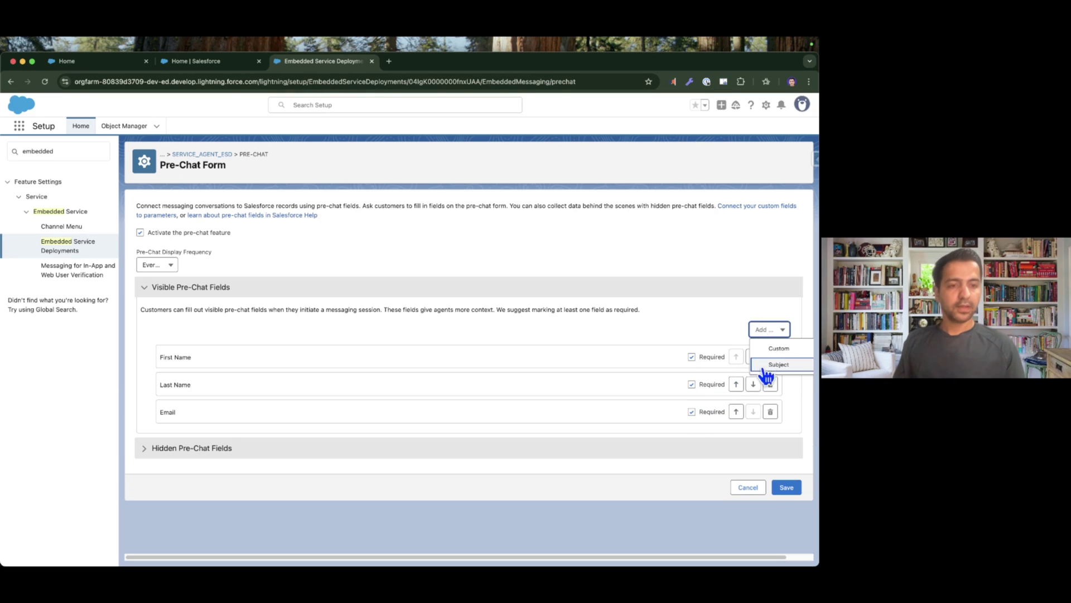
left_click(772, 367)
left_click(692, 439)
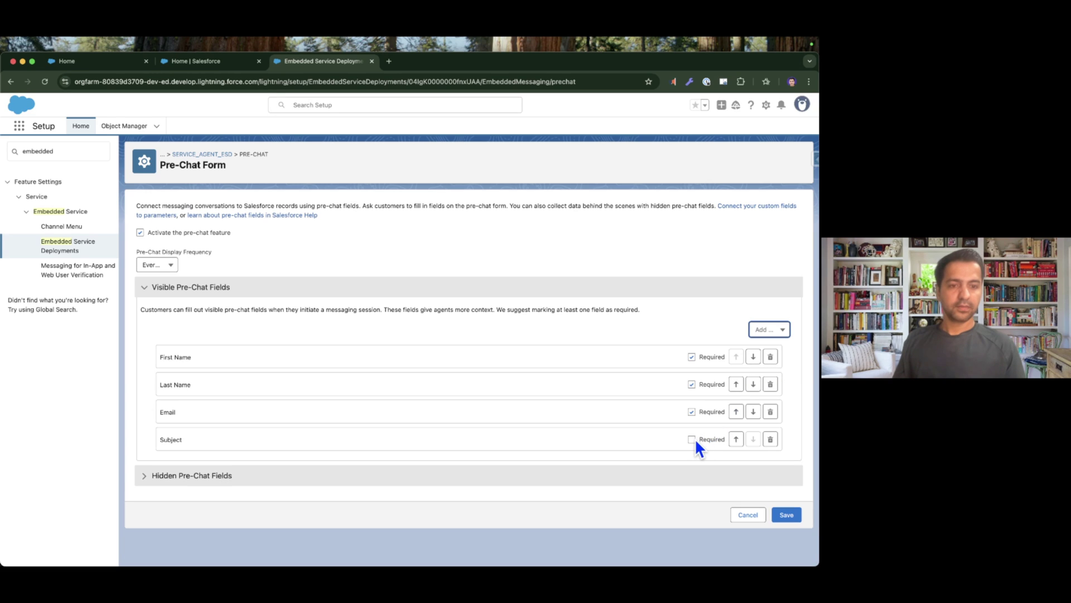
Start a custom pre-chat field, browse its field types, then cancel it.
left_click(775, 332)
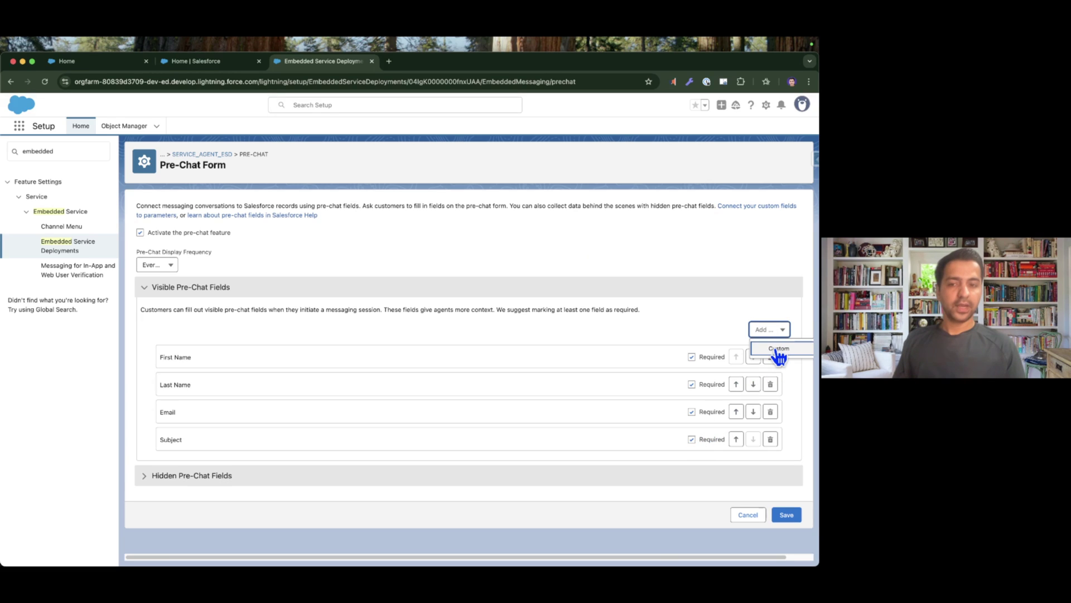
left_click(778, 350)
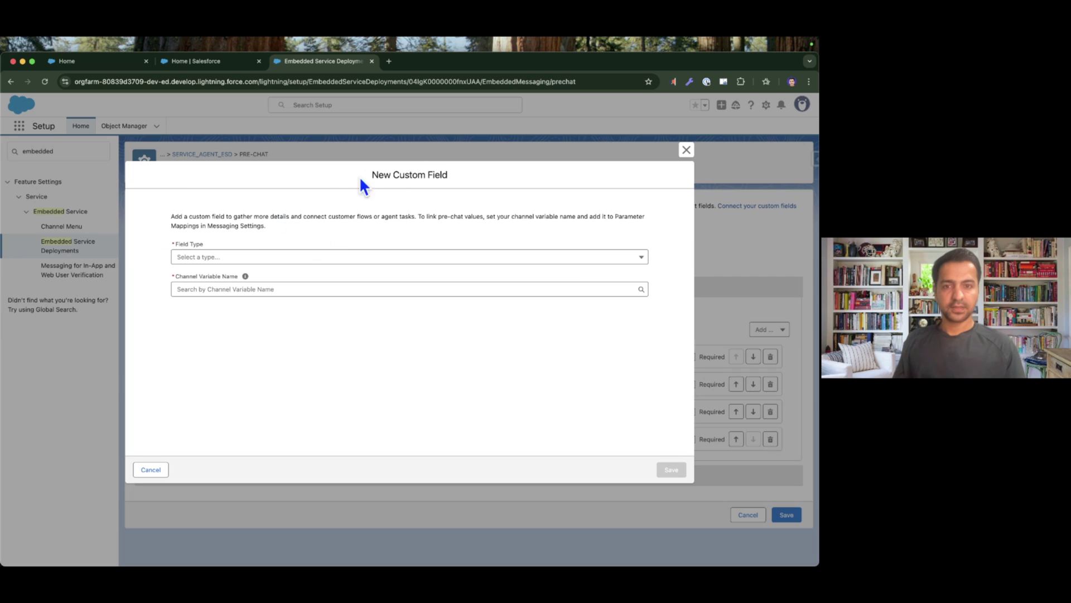
left_click(214, 258)
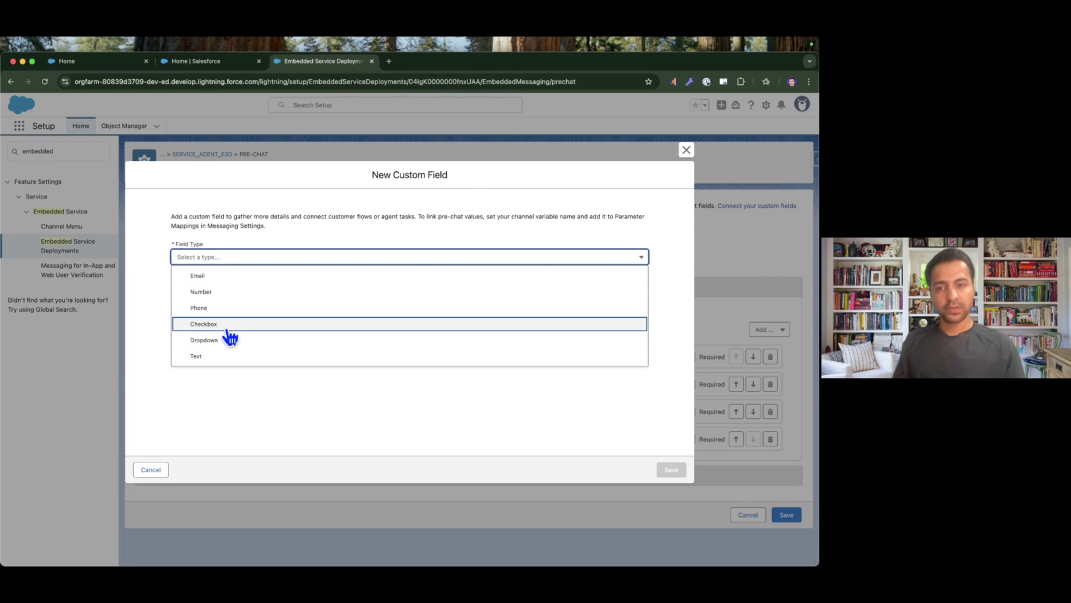
left_click(356, 406)
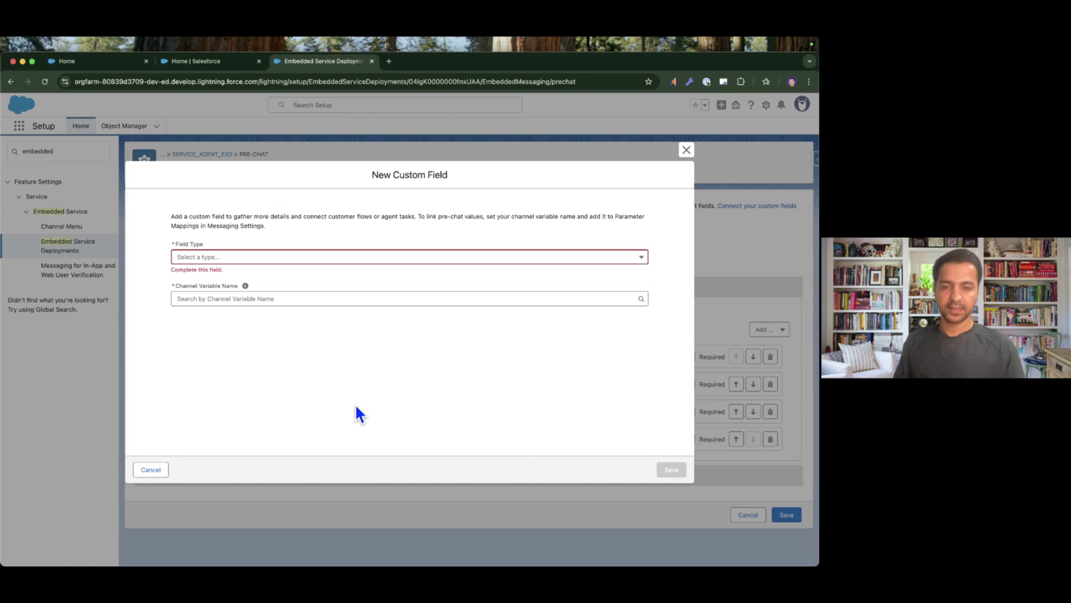
left_click(150, 470)
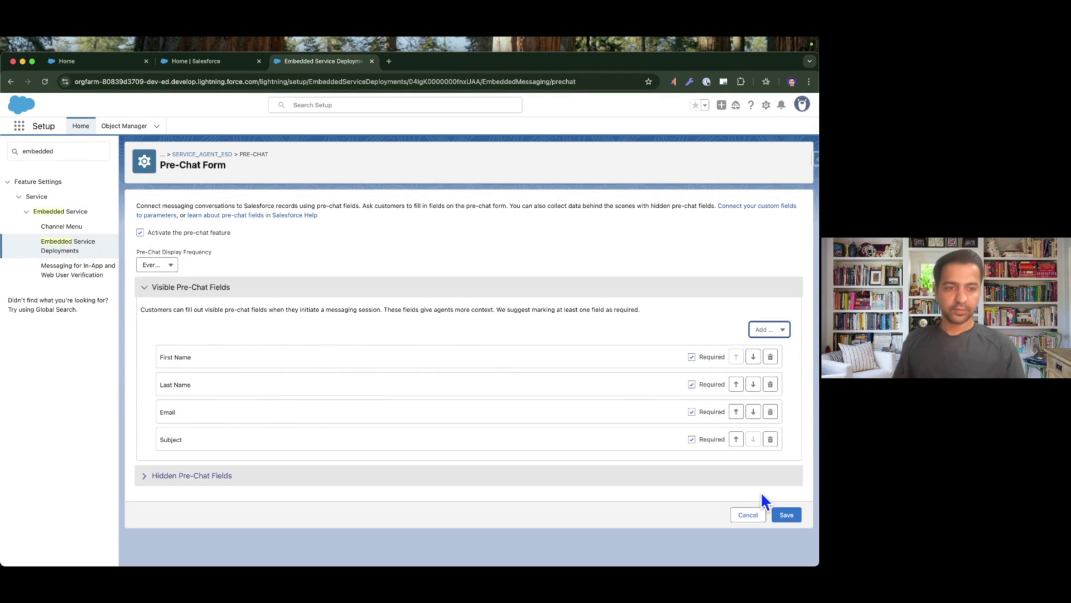
Save the pre-chat form, publish Service Agent ESD, and return to the site's Home tab.
left_click(784, 513)
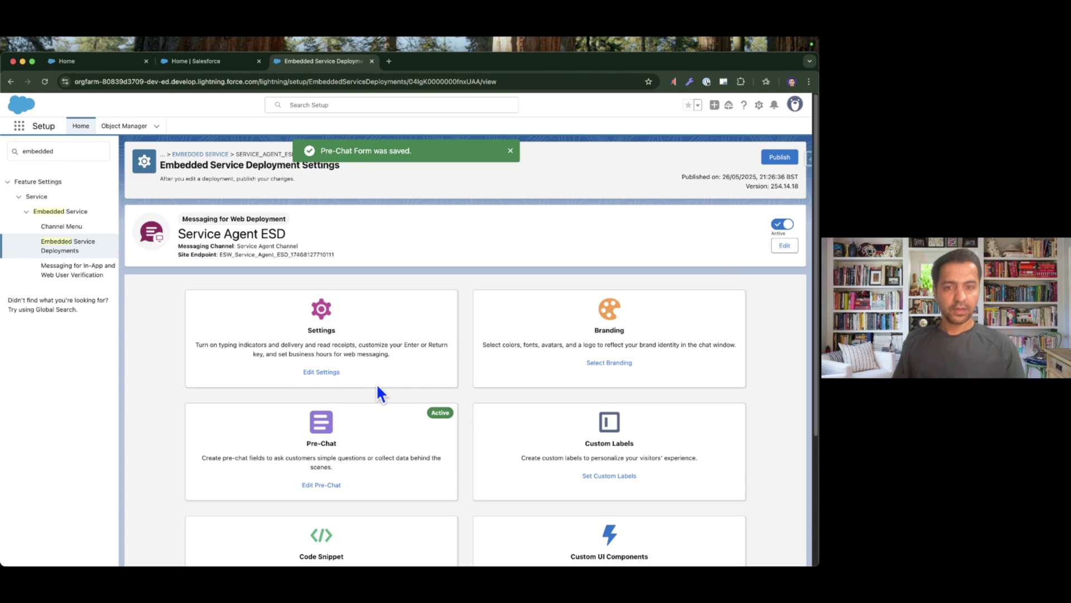
left_click(779, 161)
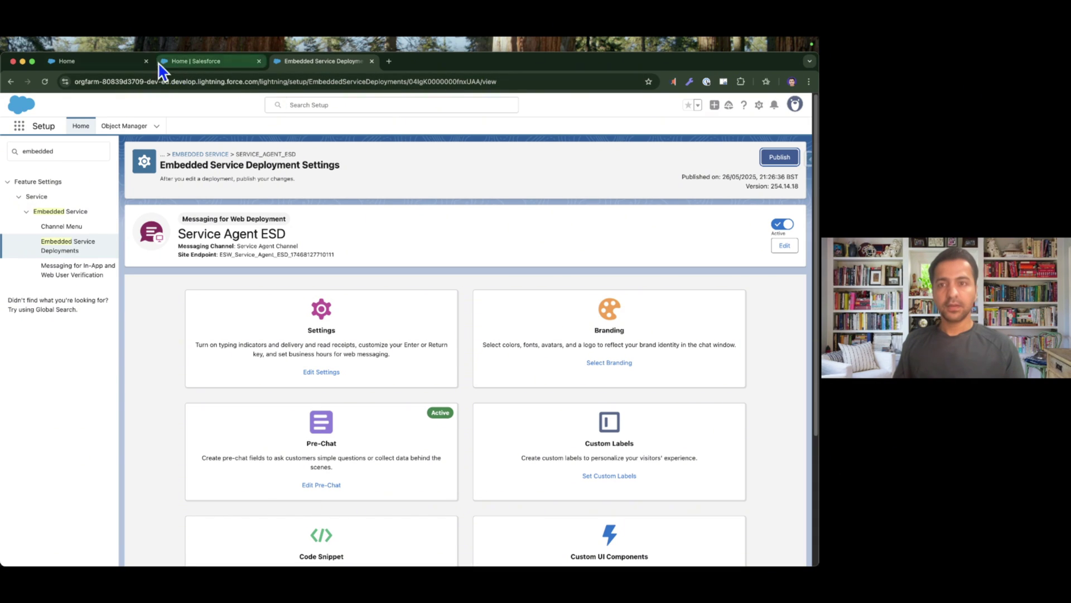
left_click(103, 66)
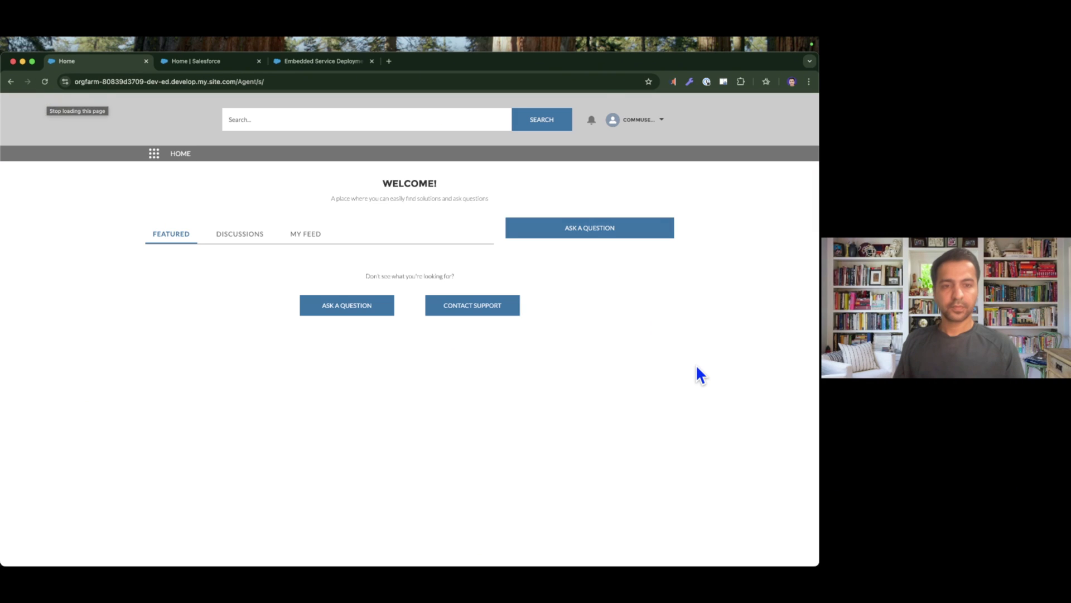
Fill the pre-chat form with the visitor's first name, last name and e-mail, then start chatting.
left_click(793, 542)
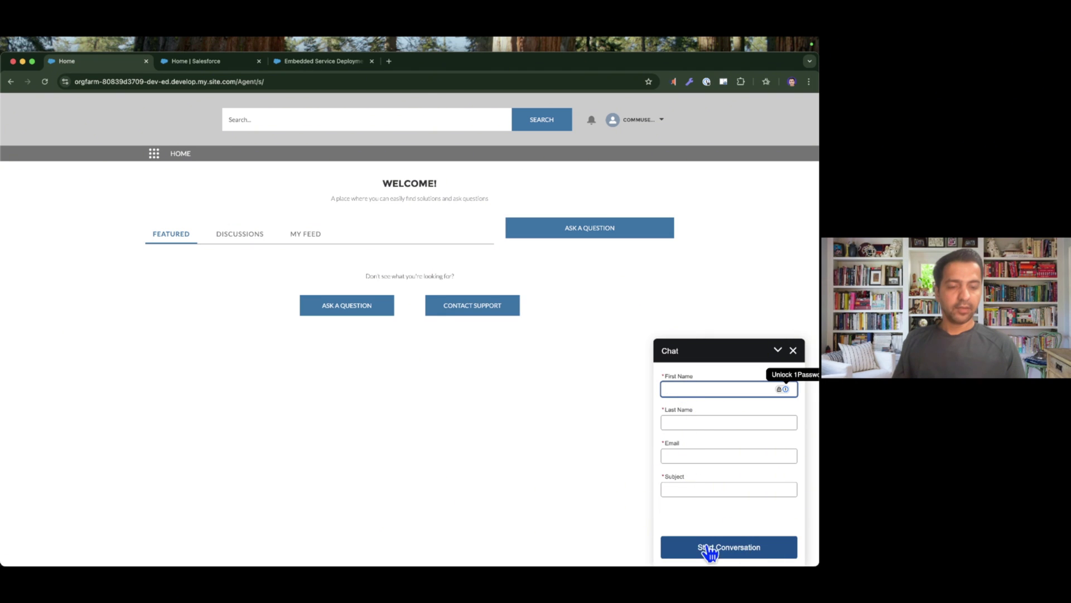
left_click(745, 549)
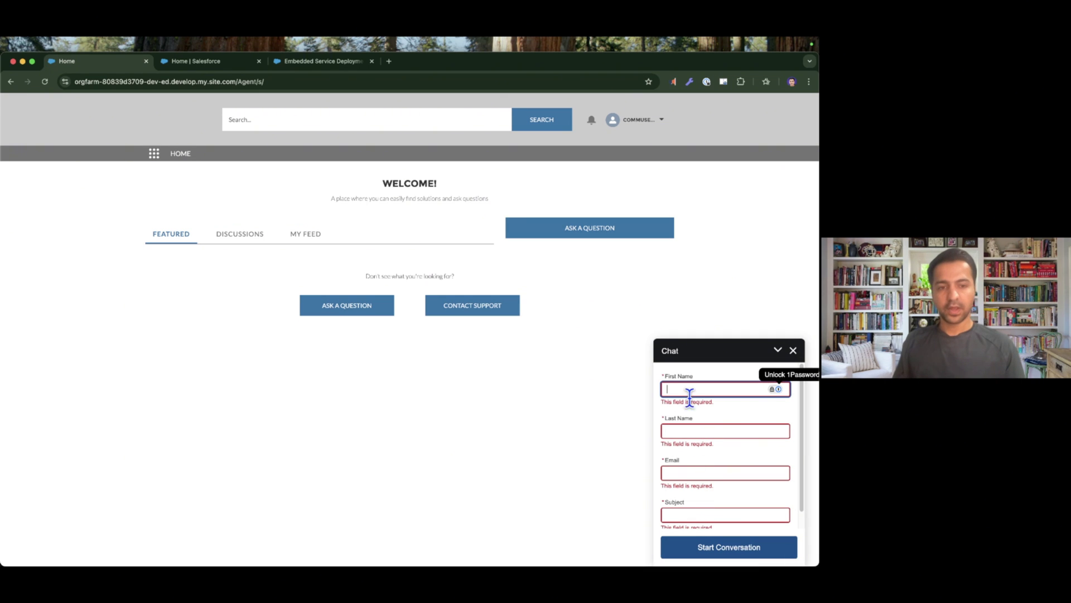
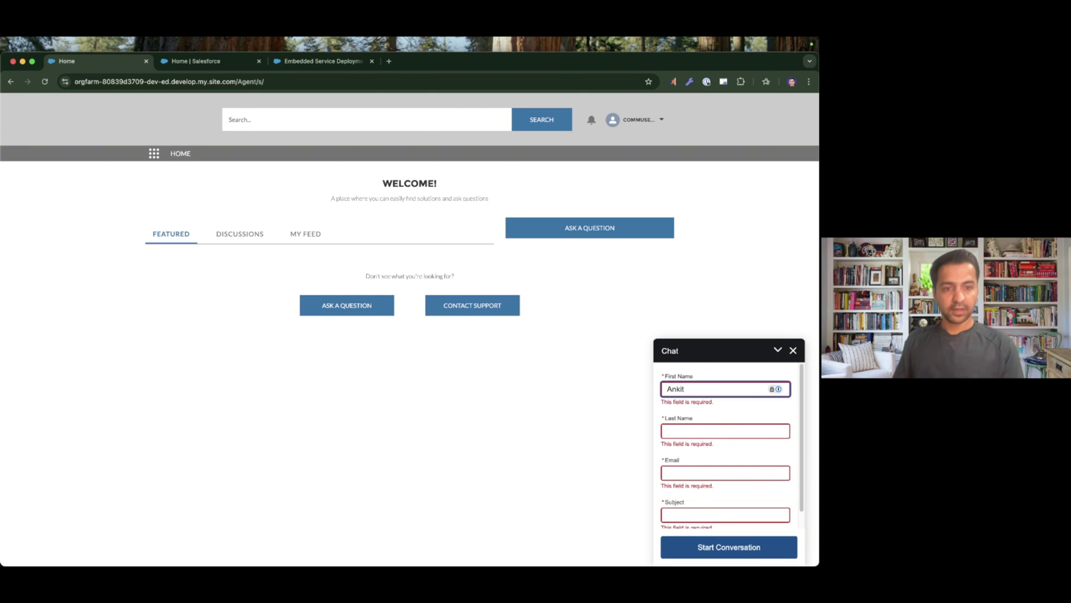
key("Tab")
key("Tab")
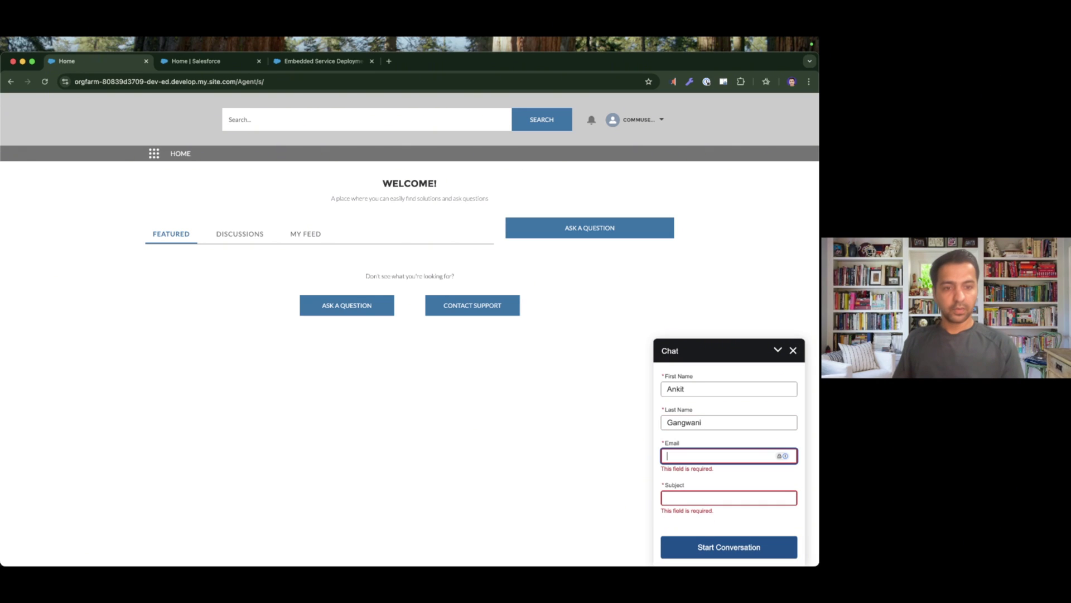
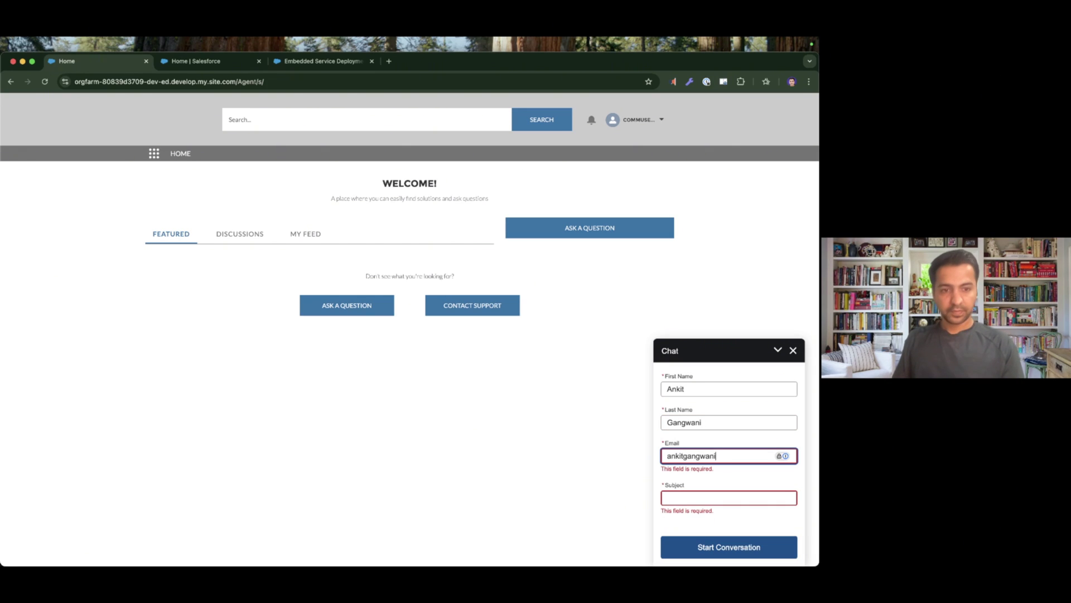
type("@test.com")
key("Tab")
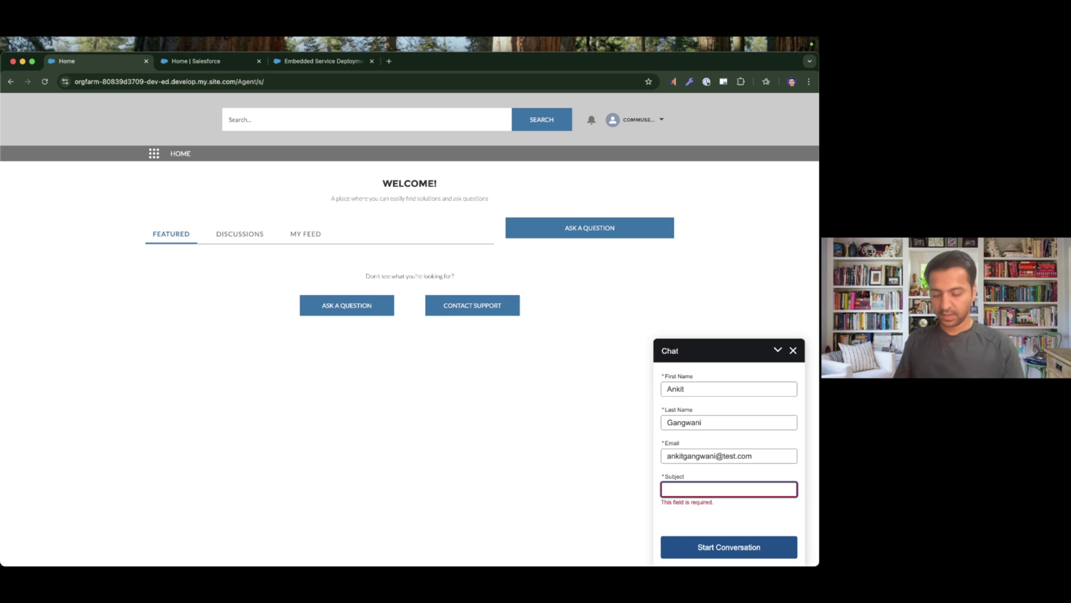
left_click(730, 549)
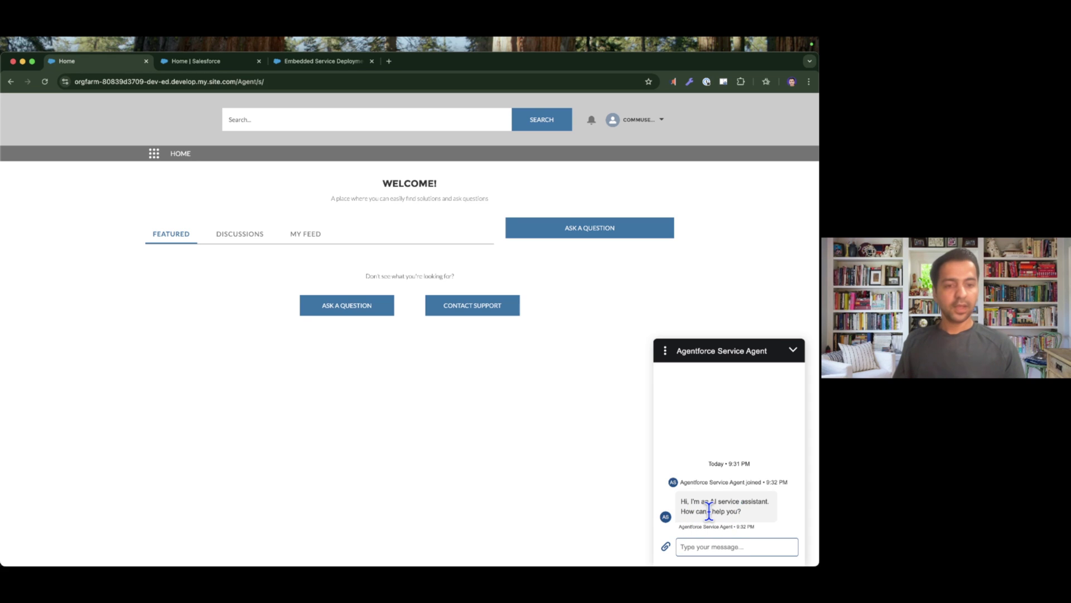
Tick off the first implementation step on the slide and return to the site.
key("ctrl+Right")
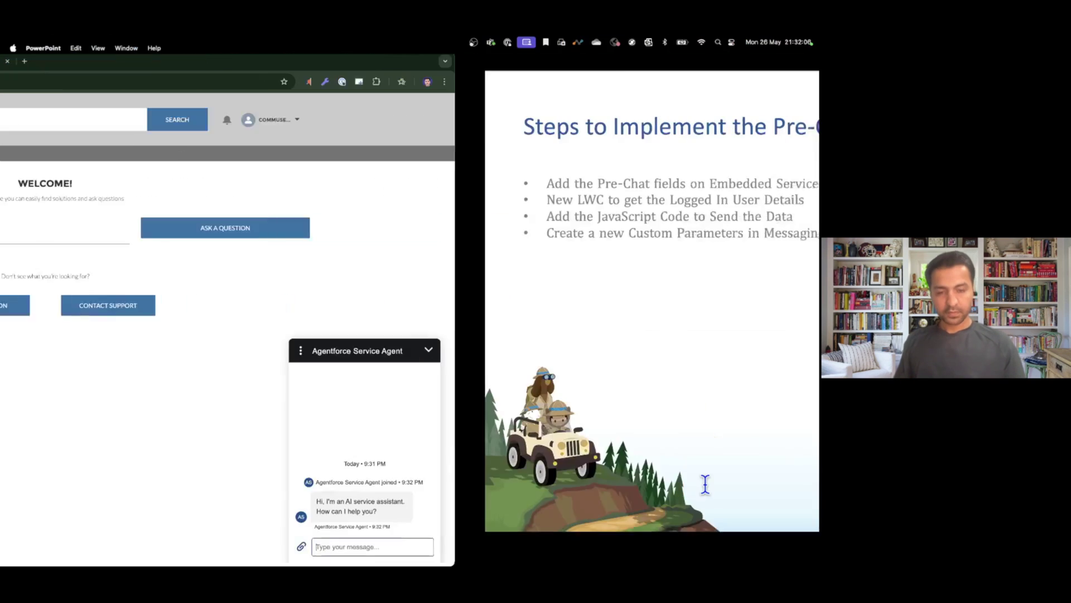
key("Right")
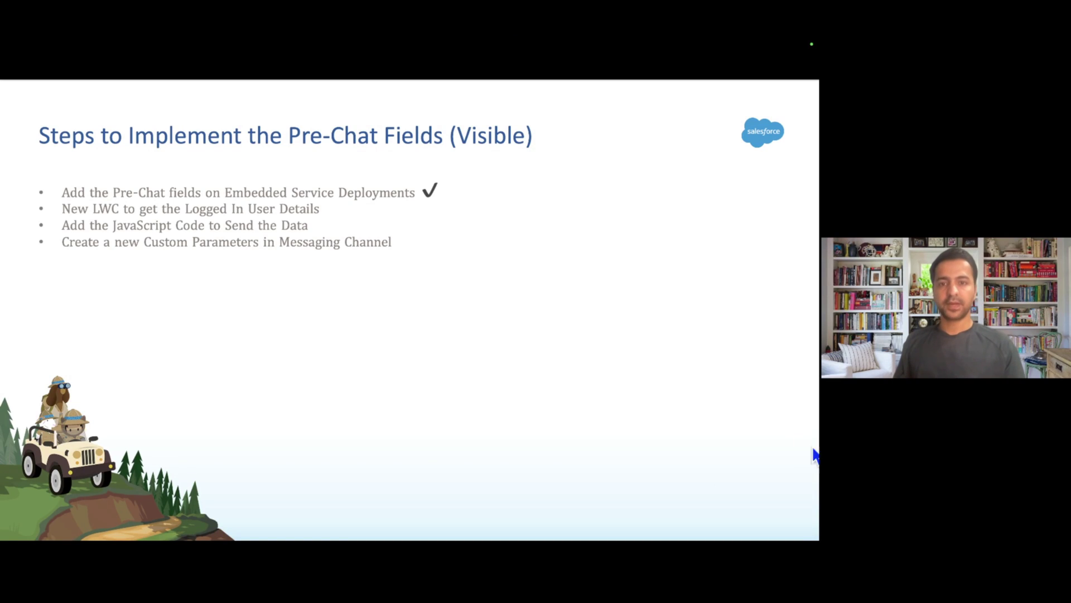
key("ctrl+Left")
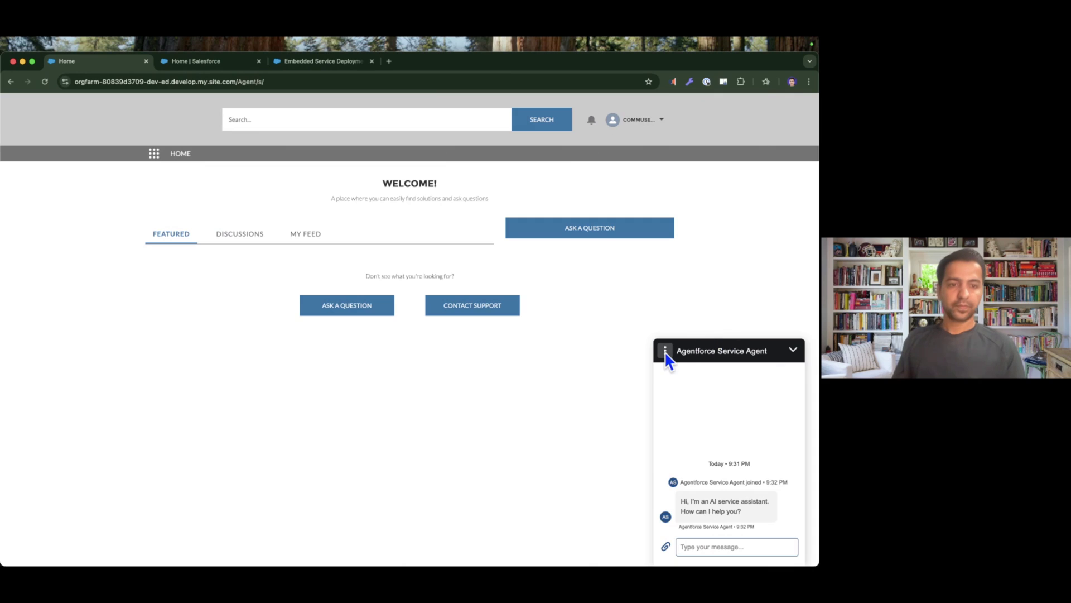
End the current chat, close the panel, and bring up a fresh pre-chat form.
left_click(665, 350)
left_click(673, 371)
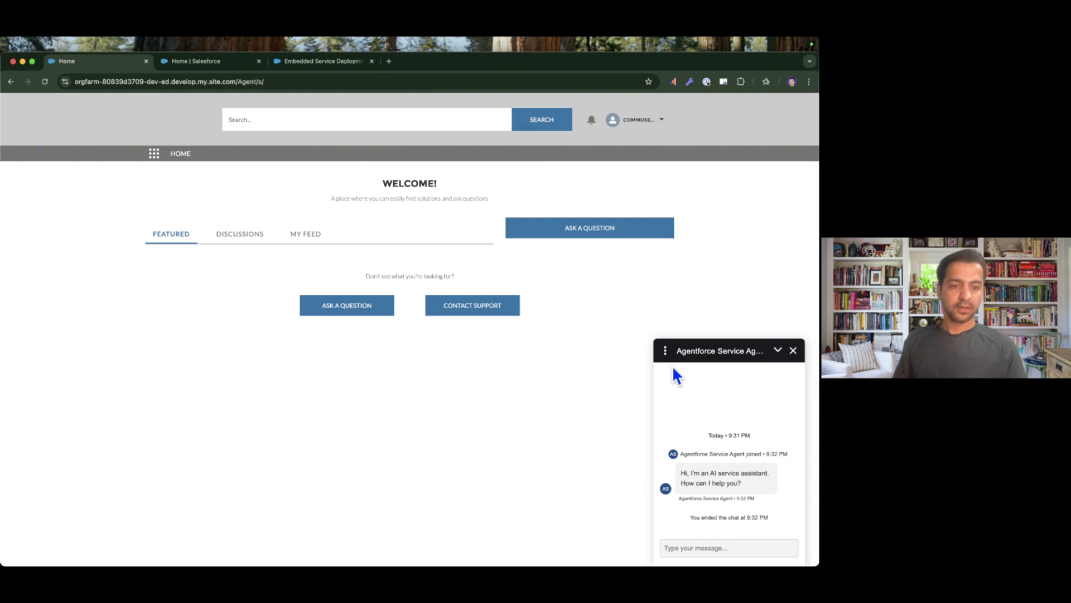
left_click(665, 352)
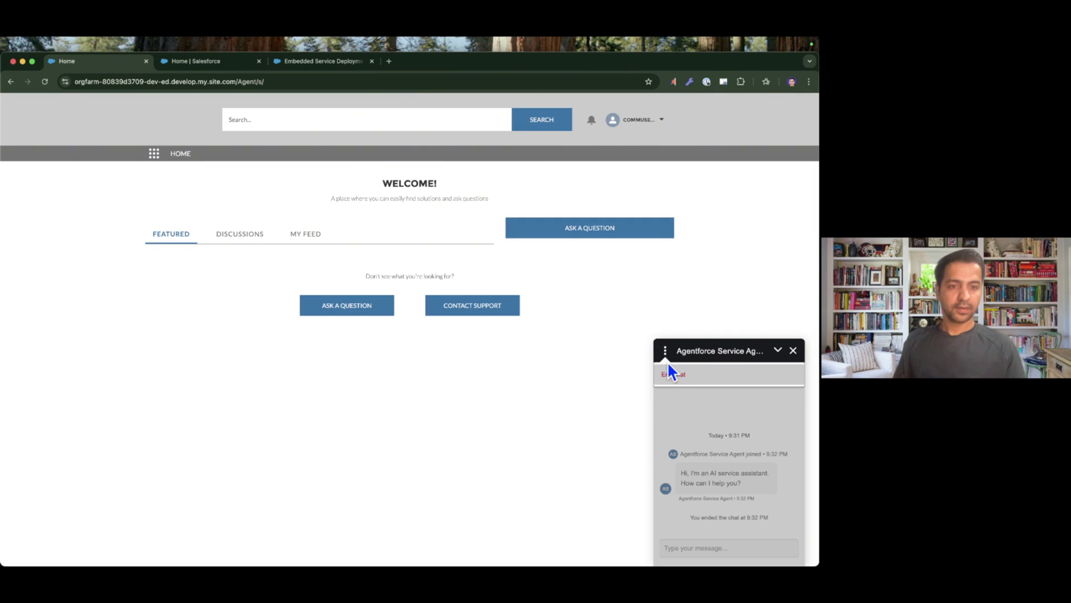
left_click(792, 350)
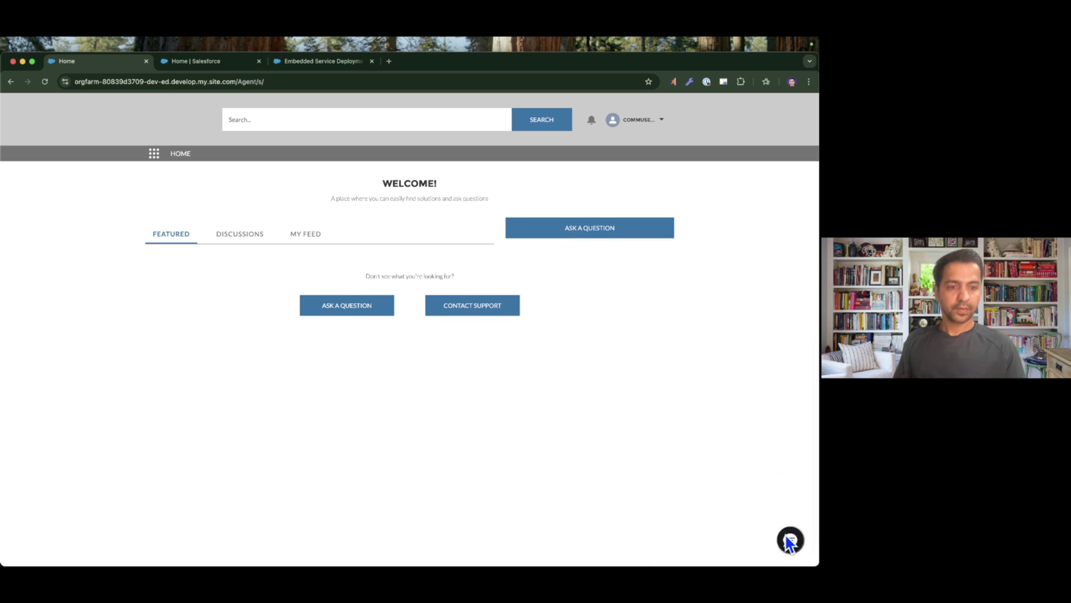
left_click(790, 540)
left_click(792, 355)
left_click(792, 540)
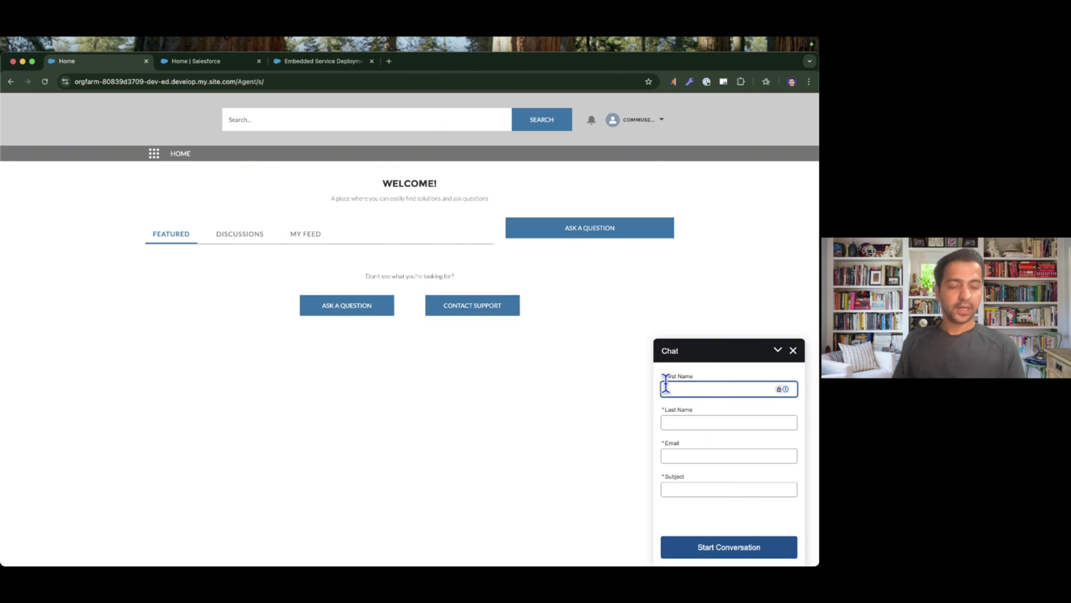
Glance at the slide, then bring up embeddedMessagingSetRecord.js in VS Code.
key("ctrl+Right")
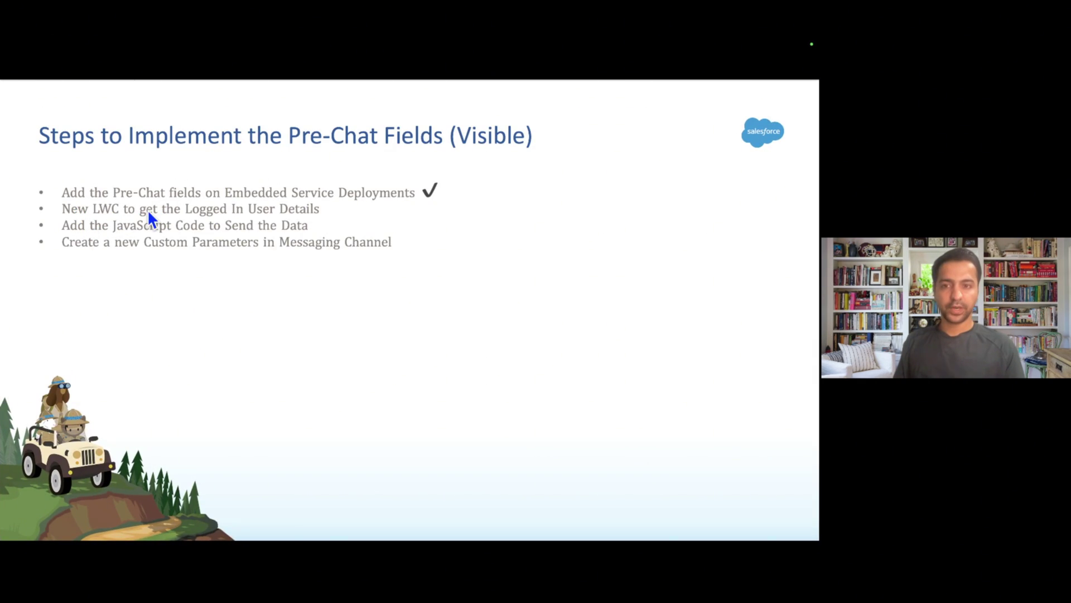
key("ctrl+Left")
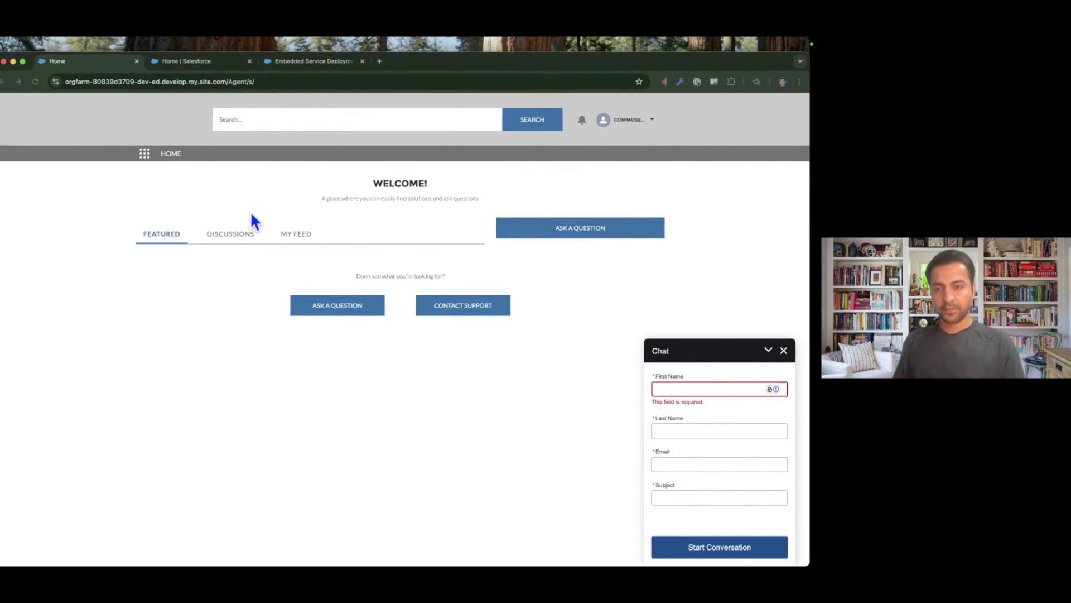
key("super+Tab")
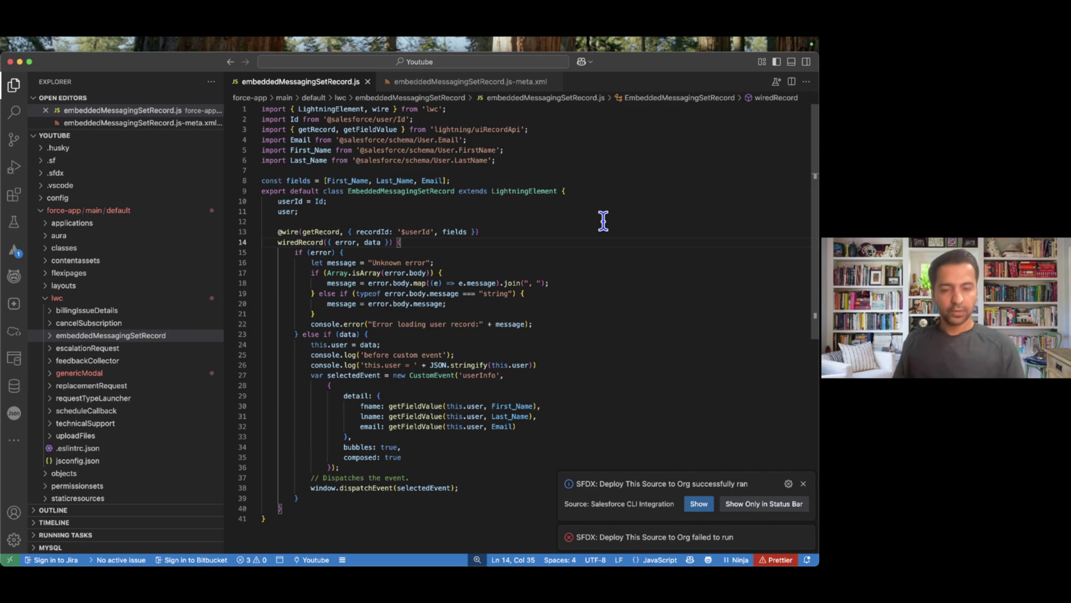
Dismiss the deploy notifications and highlight the user Id, Email, First_Name and Last_Name imports.
left_click(803, 483)
left_click(805, 537)
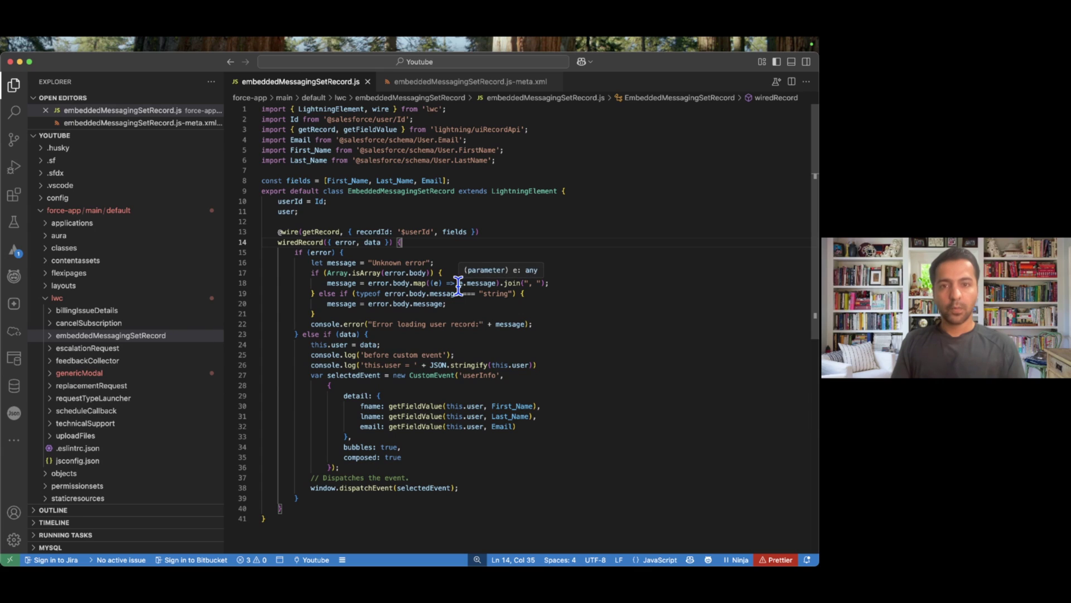
left_click_drag(290, 120, 415, 121)
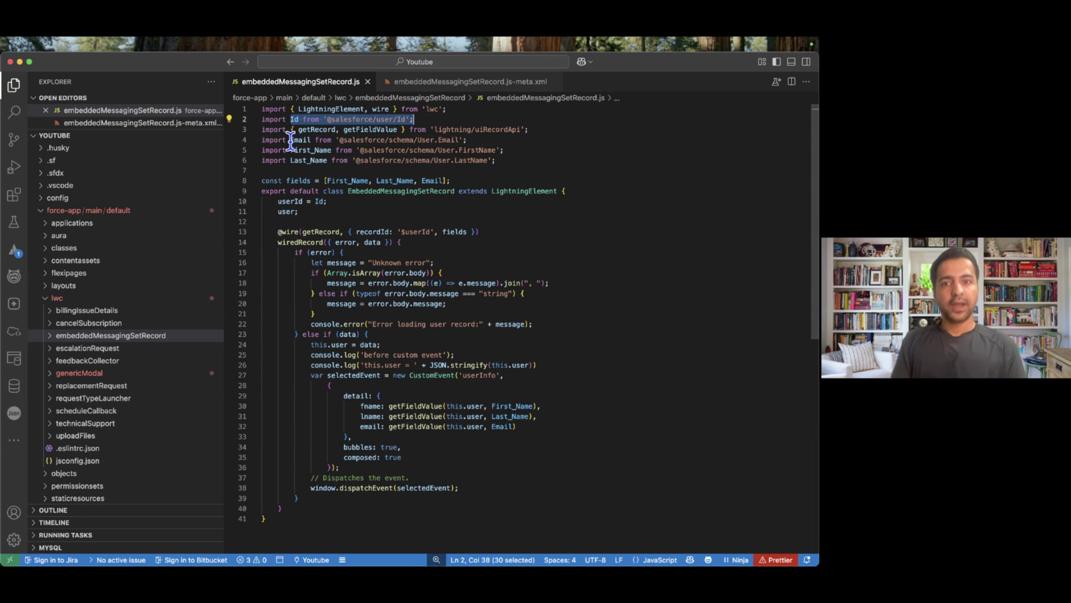
left_click_drag(290, 140, 521, 159)
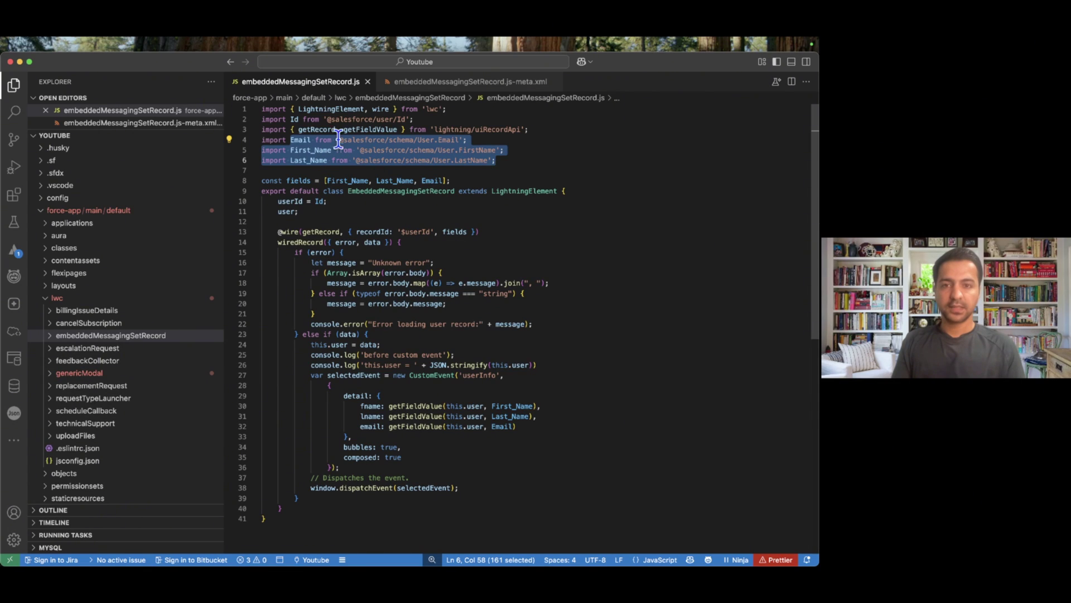
left_click(529, 131)
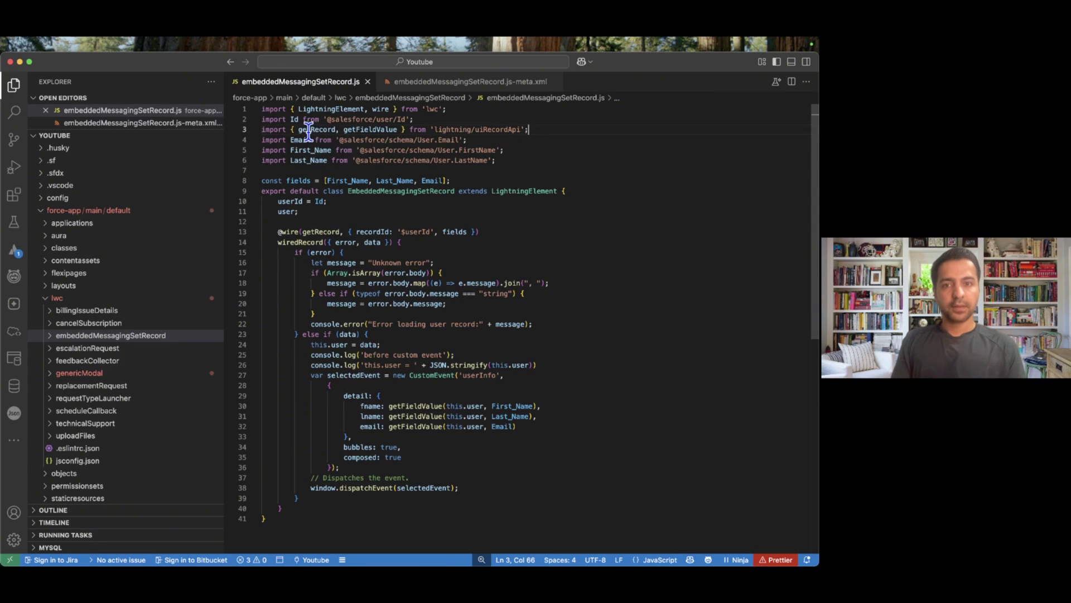
Highlight getFieldValue, the userId assignment, the wire's recordId parameter and the getRecord call.
double_click(390, 130)
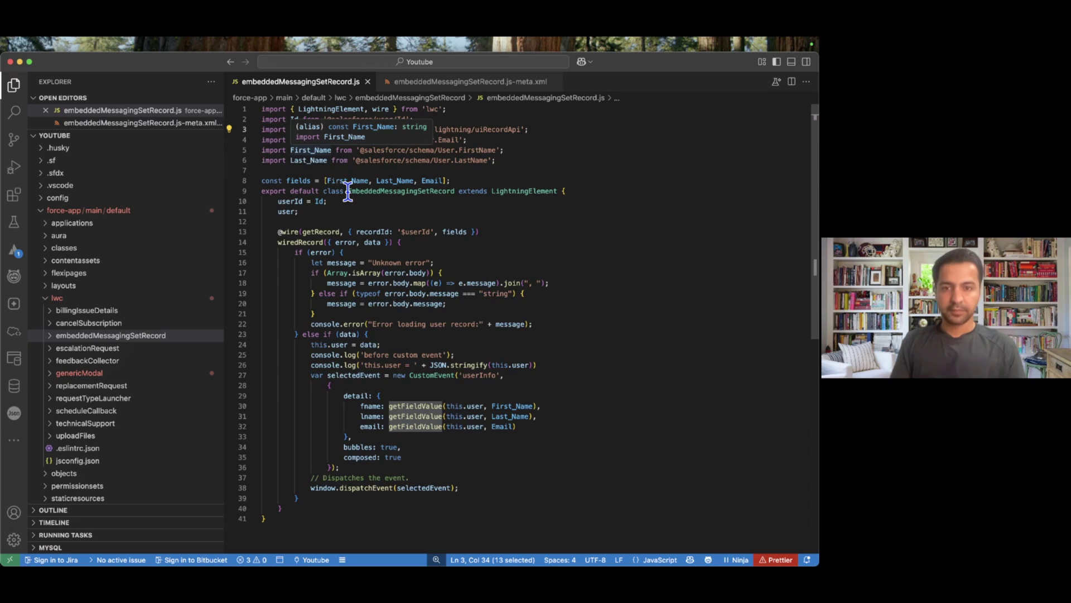
scroll(389, 213, "down", 1)
left_click(299, 177)
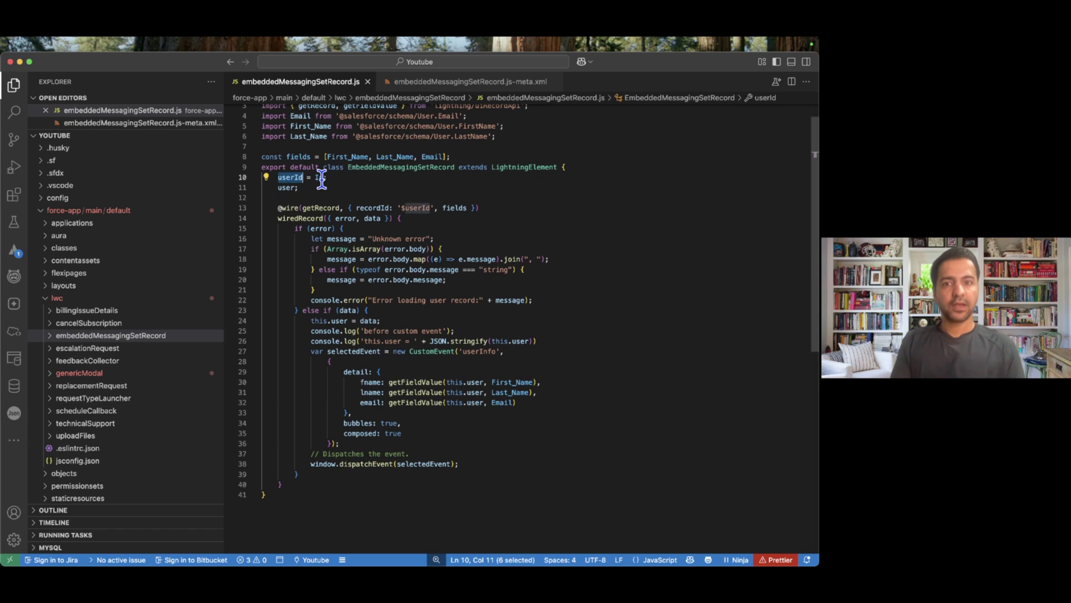
double_click(319, 177)
scroll(346, 203, "up", 1)
scroll(347, 205, "down", 1)
double_click(371, 208)
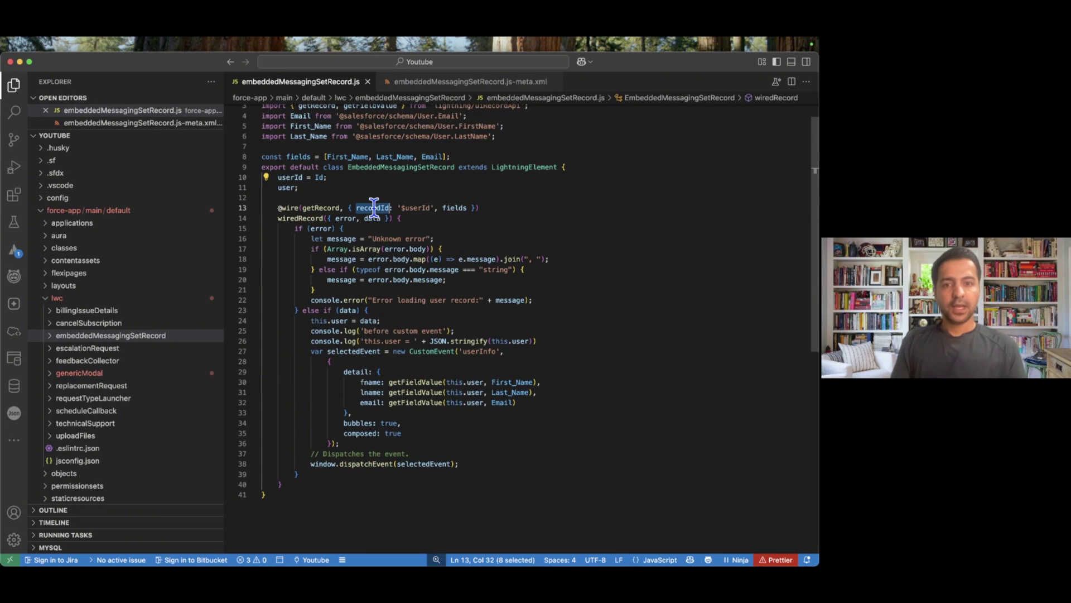
scroll(373, 209, "down", 1)
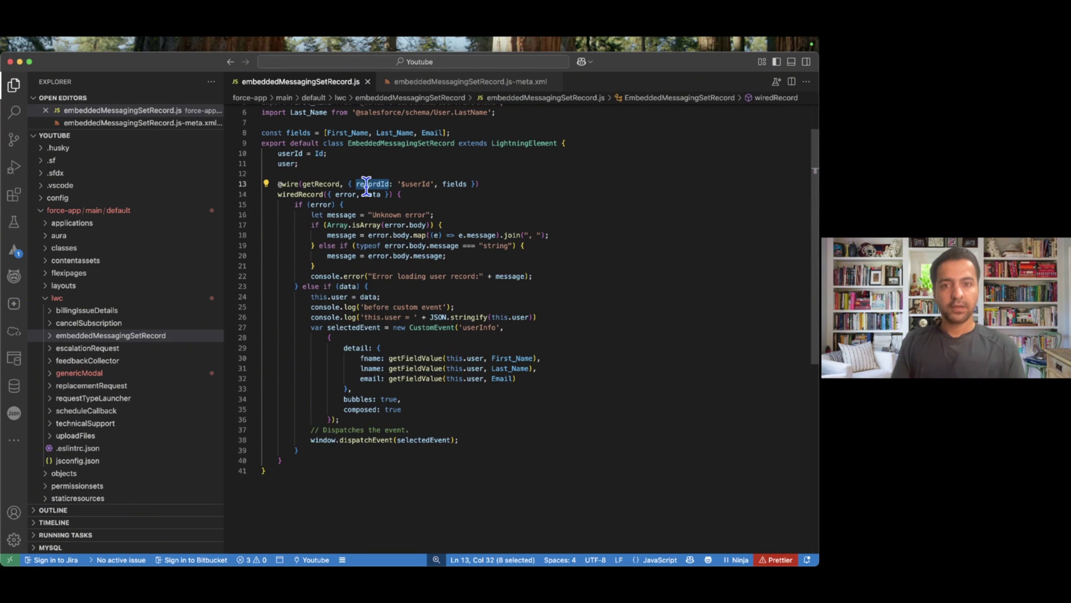
double_click(315, 184)
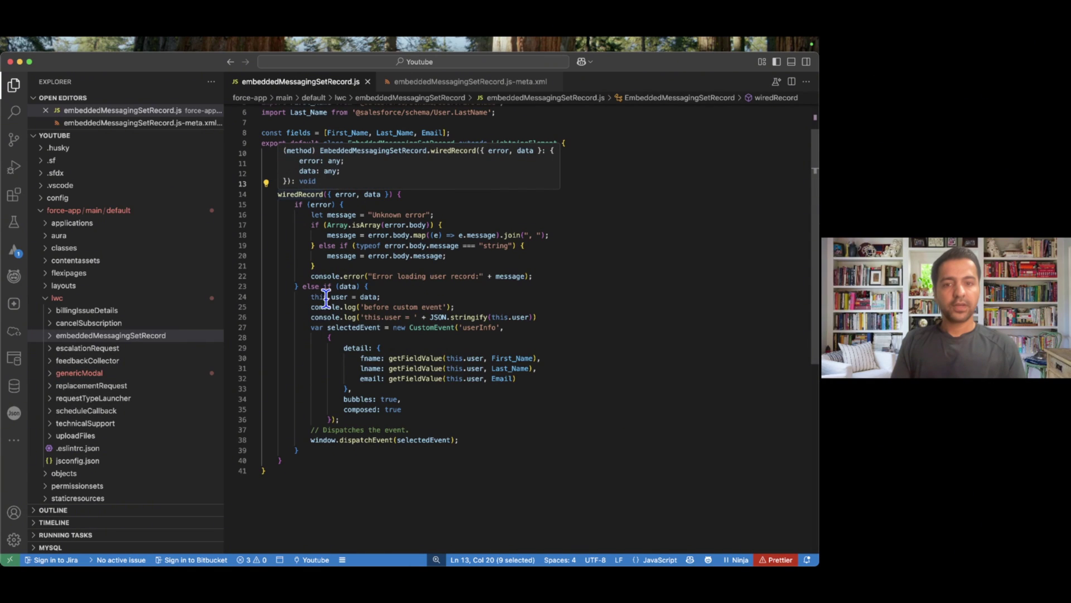
Highlight the returned data, the fname, lname and email lines, and the custom event block (lines 27–38).
left_click(368, 287)
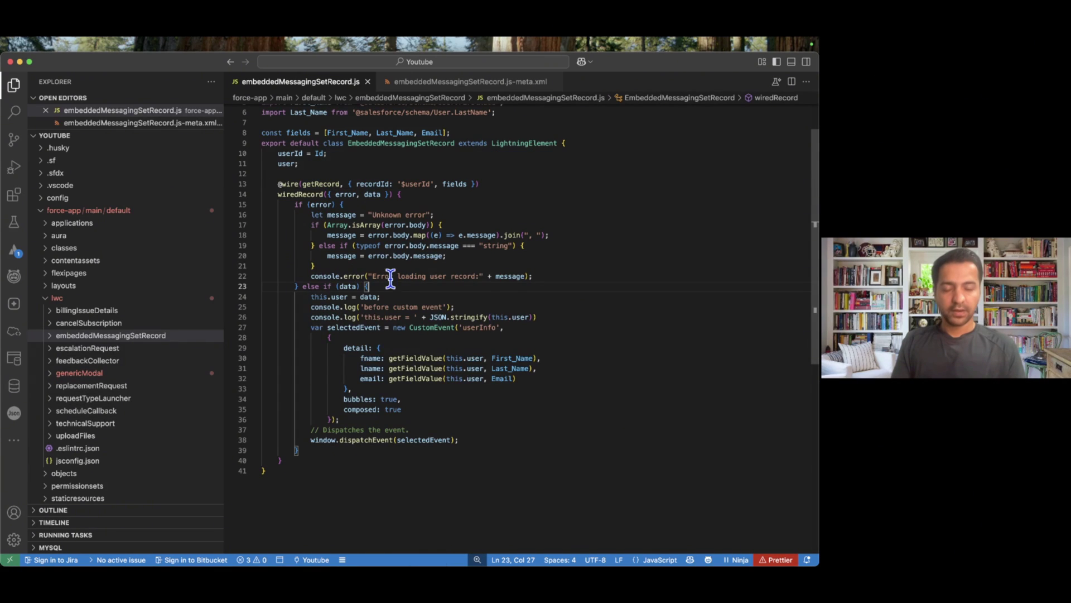
scroll(390, 276, "down", 2)
double_click(348, 239)
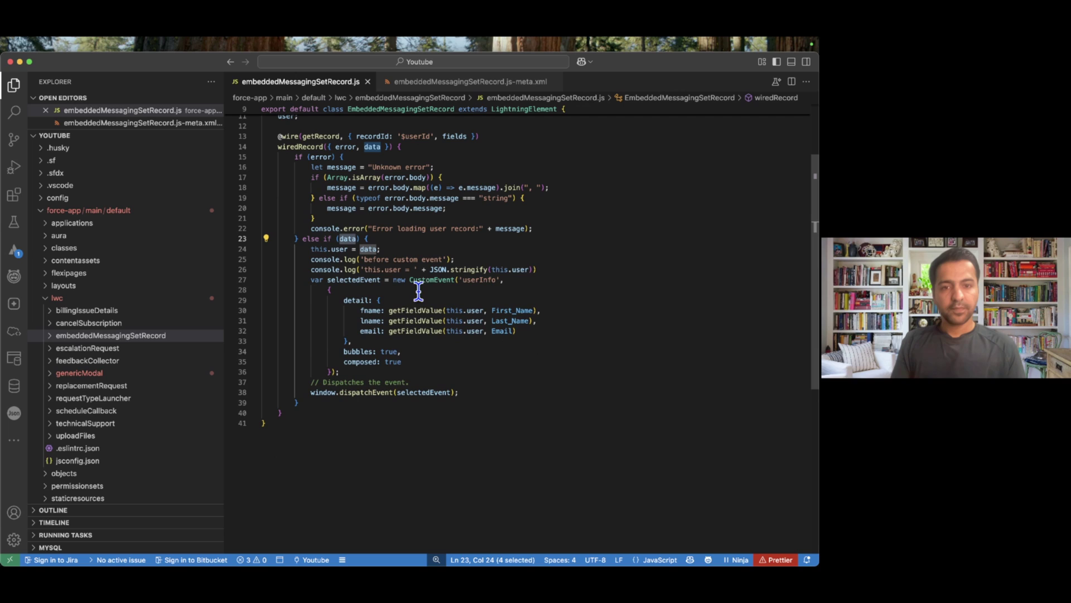
left_click_drag(389, 310, 522, 329)
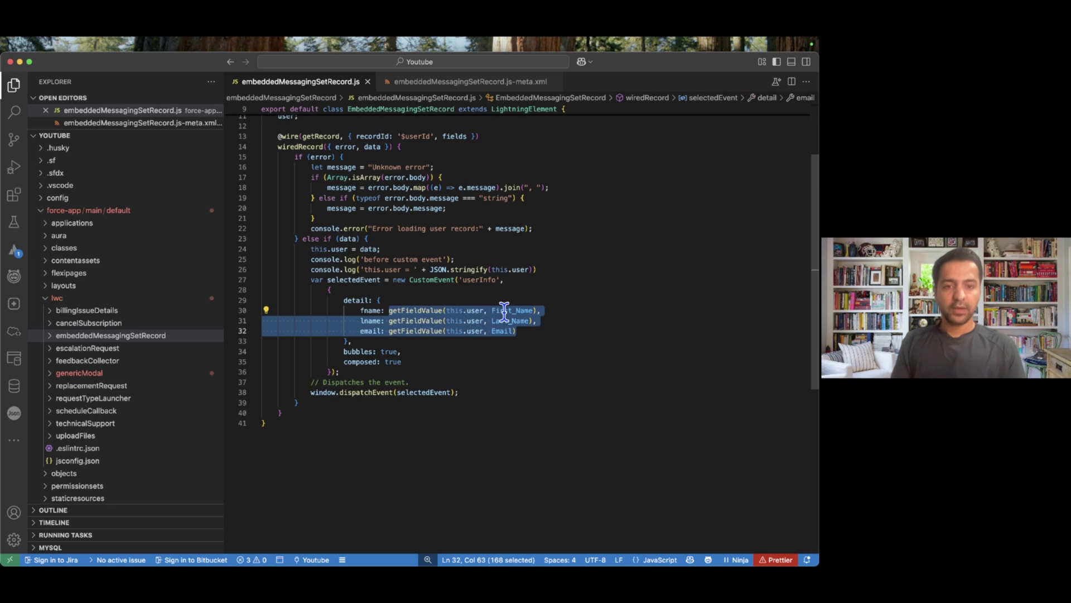
left_click(469, 340)
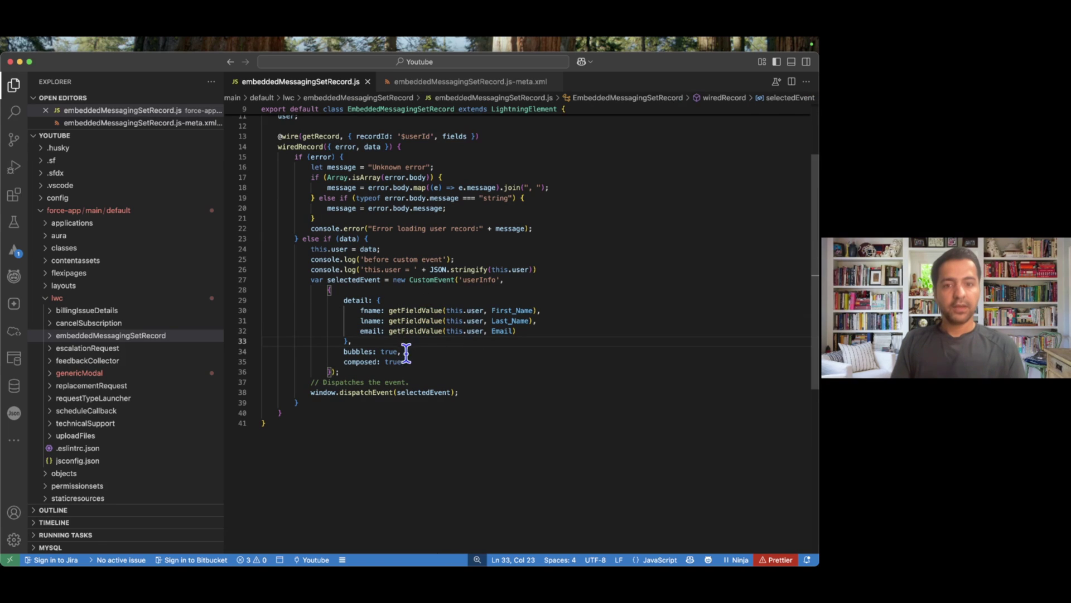
left_click_drag(458, 393, 311, 279)
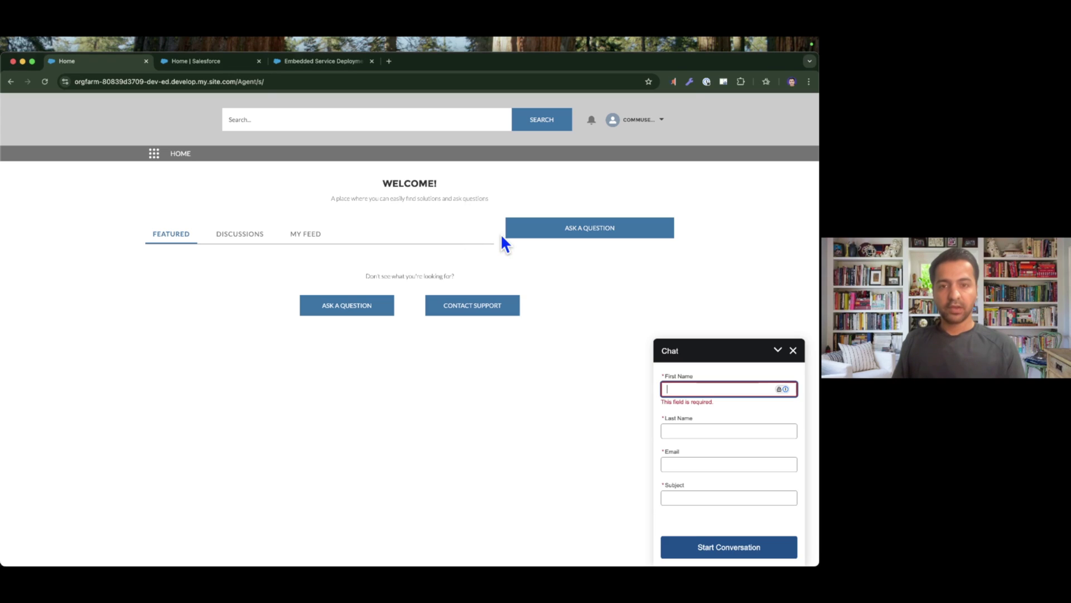
Expand the embeddedMessagingSetRecord folder and view its empty HTML template, then its JavaScript file.
key("super+Tab")
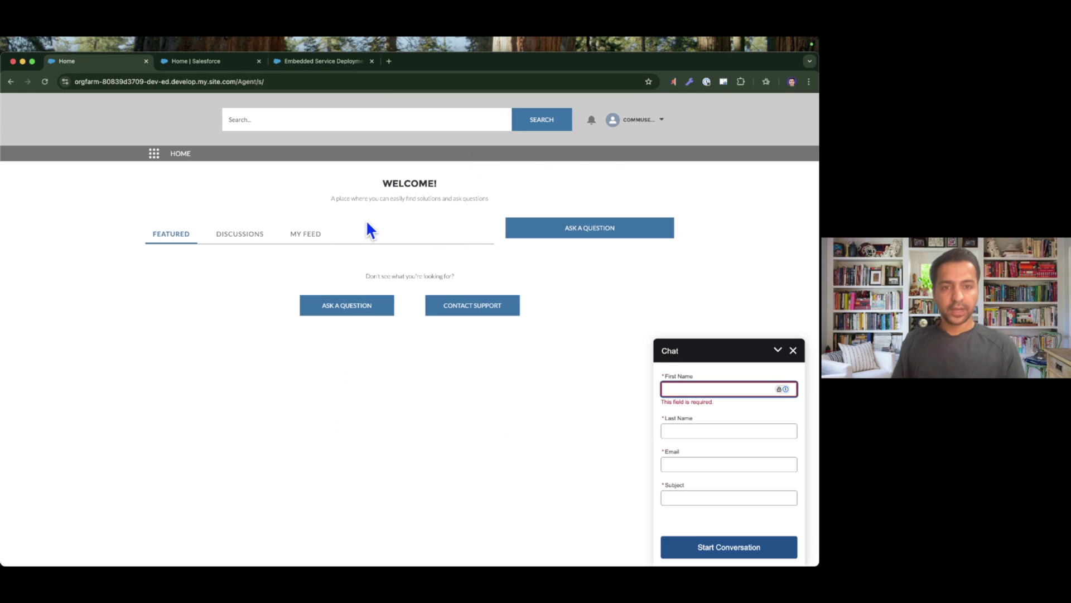
key("super+Tab")
left_click(124, 324)
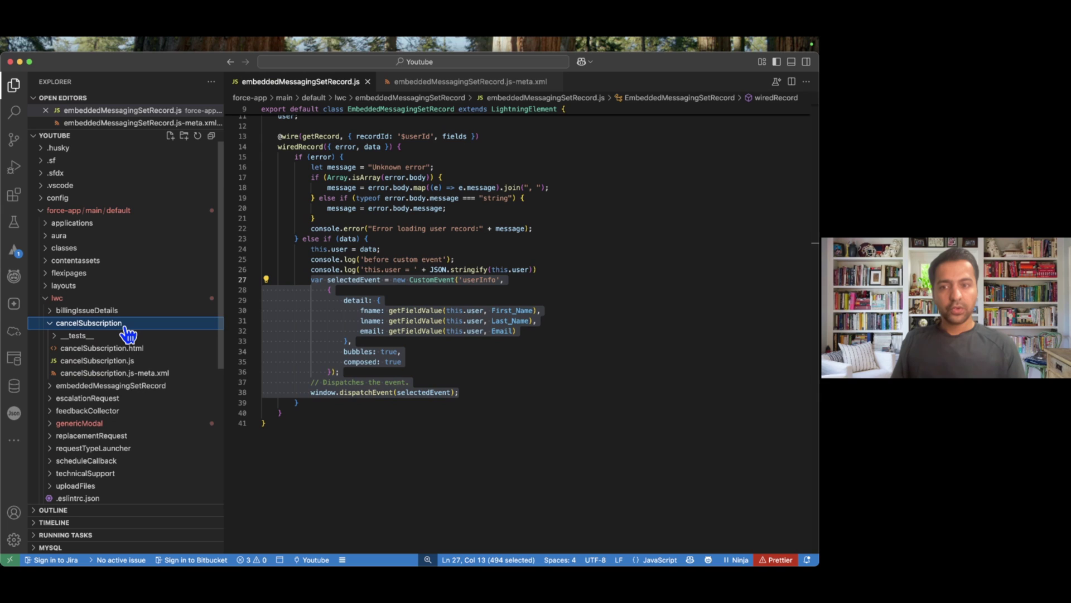
left_click(124, 325)
left_click(127, 335)
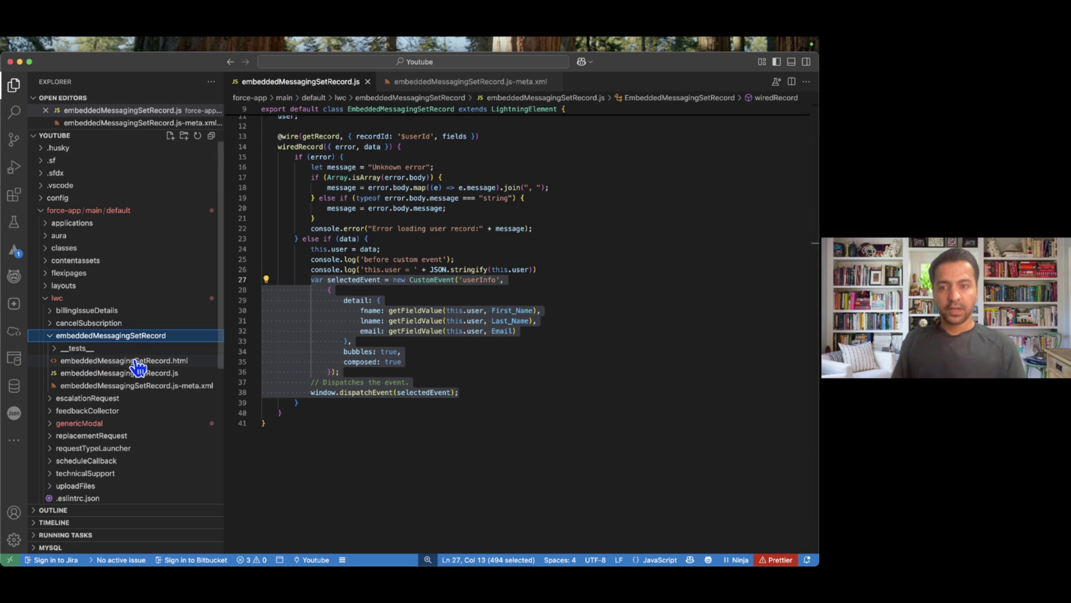
left_click(135, 361)
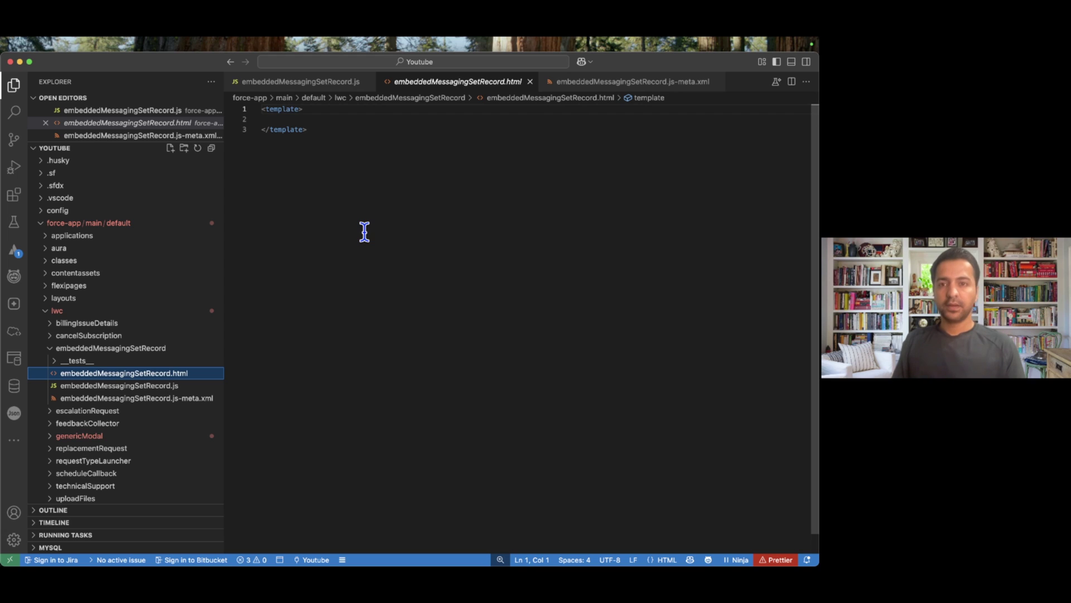
left_click(180, 386)
Highlight the fname, lname and email lines and the dispatchEvent call on line 38.
mouse_move(423, 284)
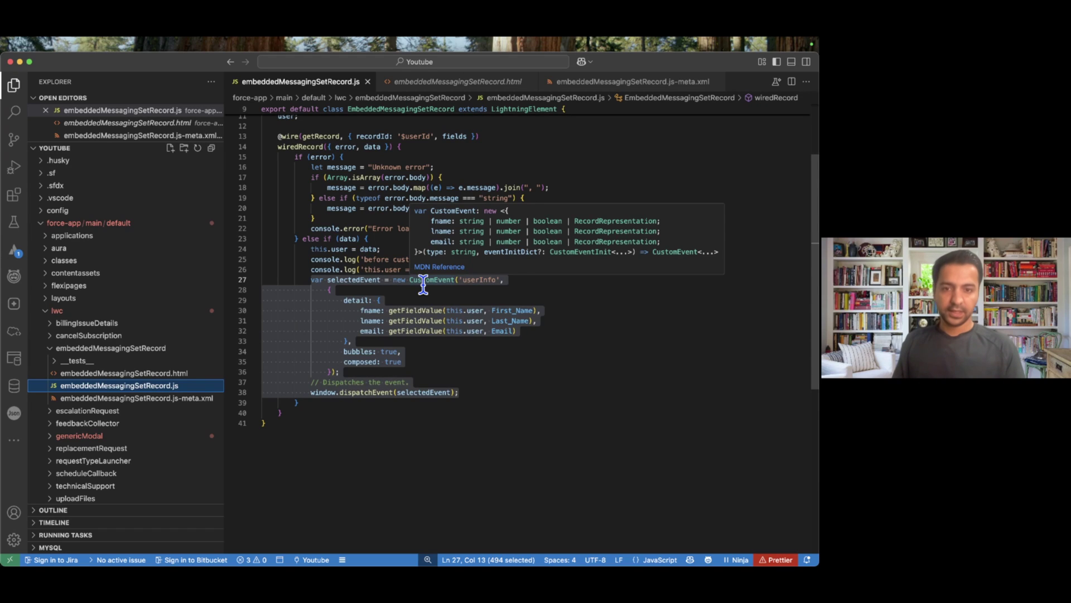
left_click(422, 284)
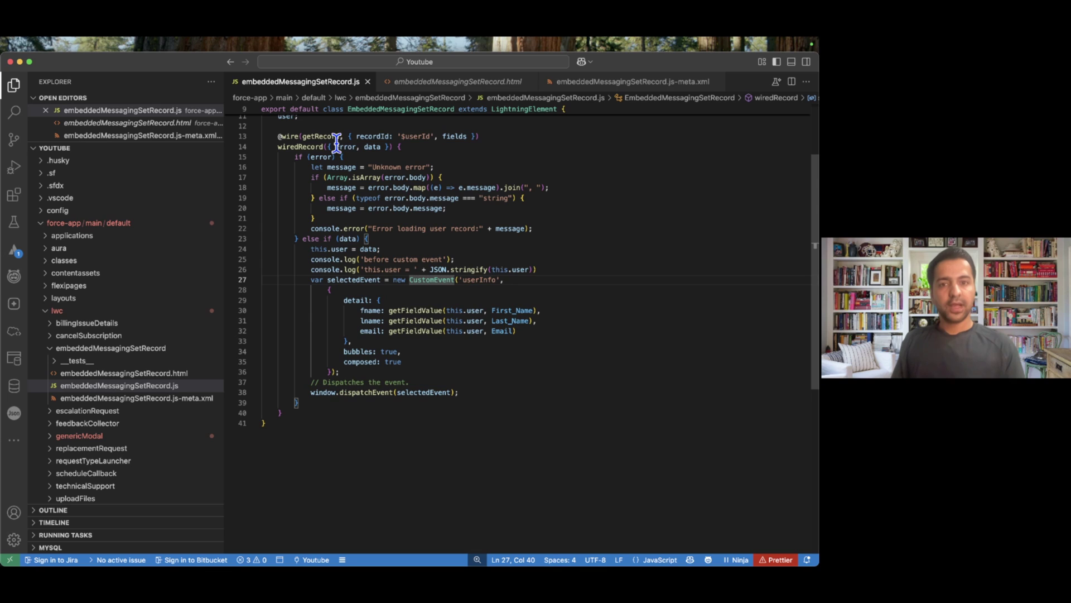
mouse_move(337, 146)
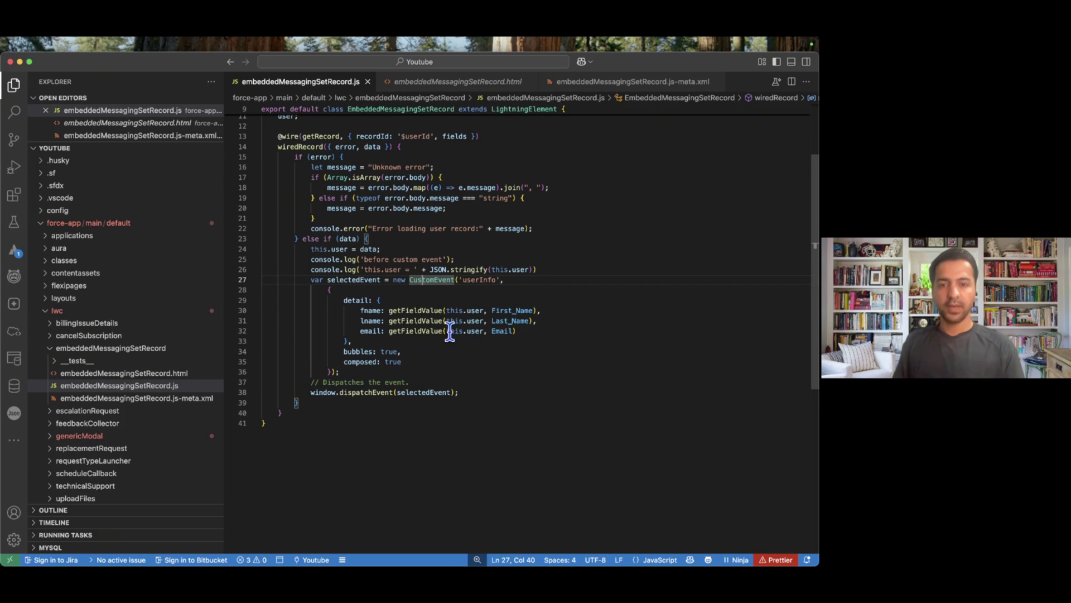
left_click_drag(520, 331, 360, 310)
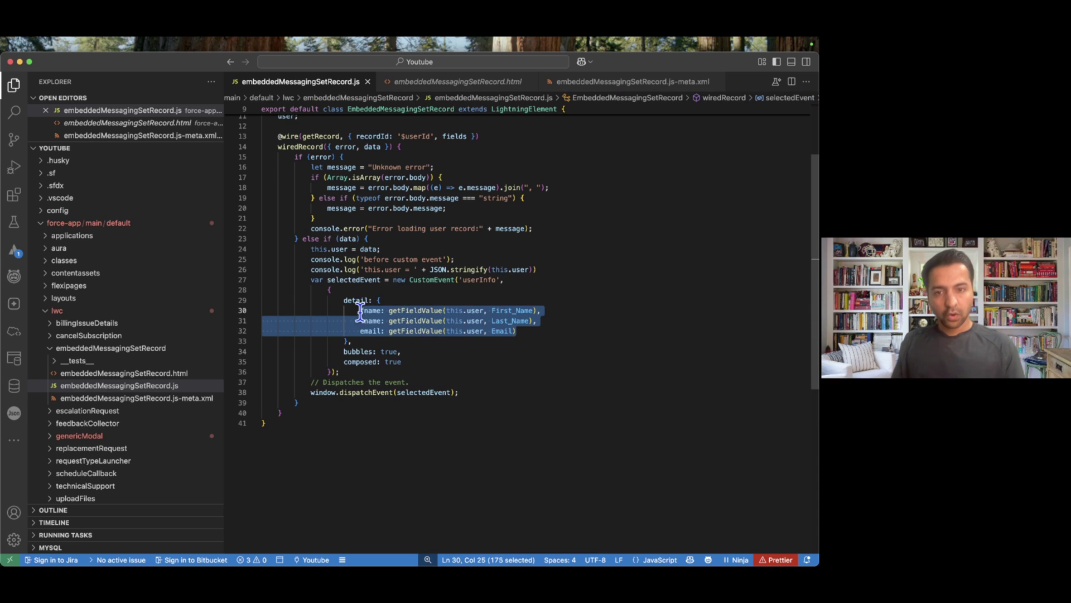
double_click(371, 392)
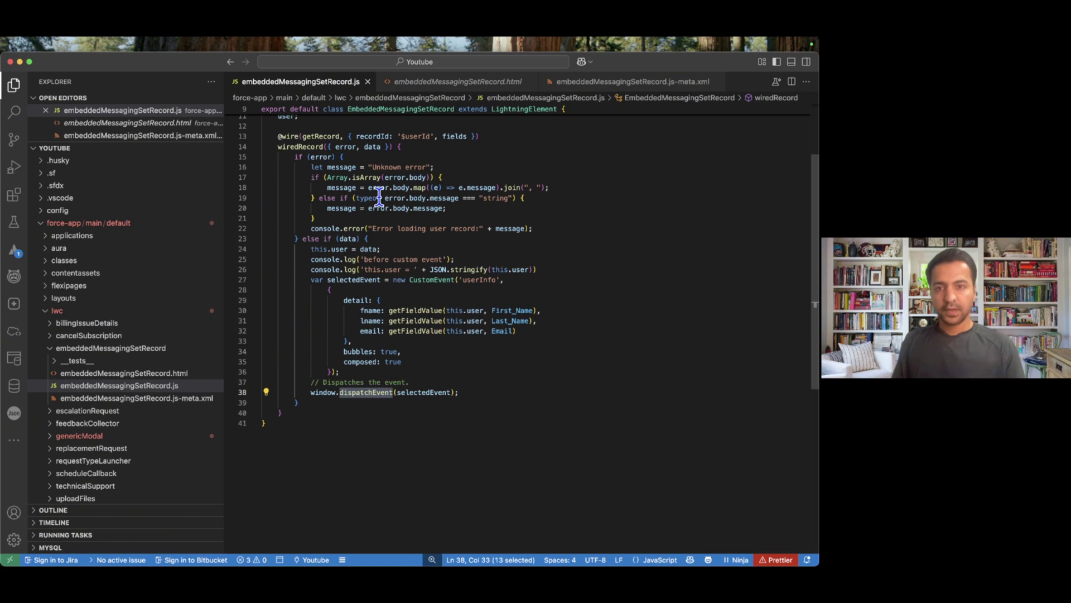
Show the Service Agent ESD Embedded Service Deployment settings in the browser.
key("super+Tab")
left_click(228, 65)
left_click(327, 64)
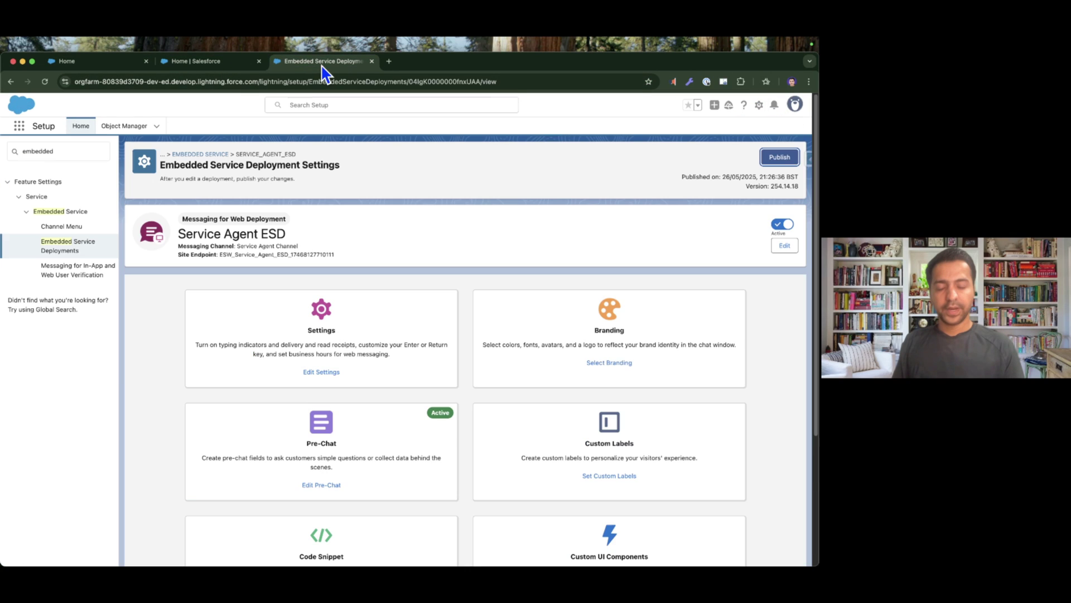
Search Setup for 'all sites' and launch Builder for the Agent site.
triple_click(89, 150)
type("al")
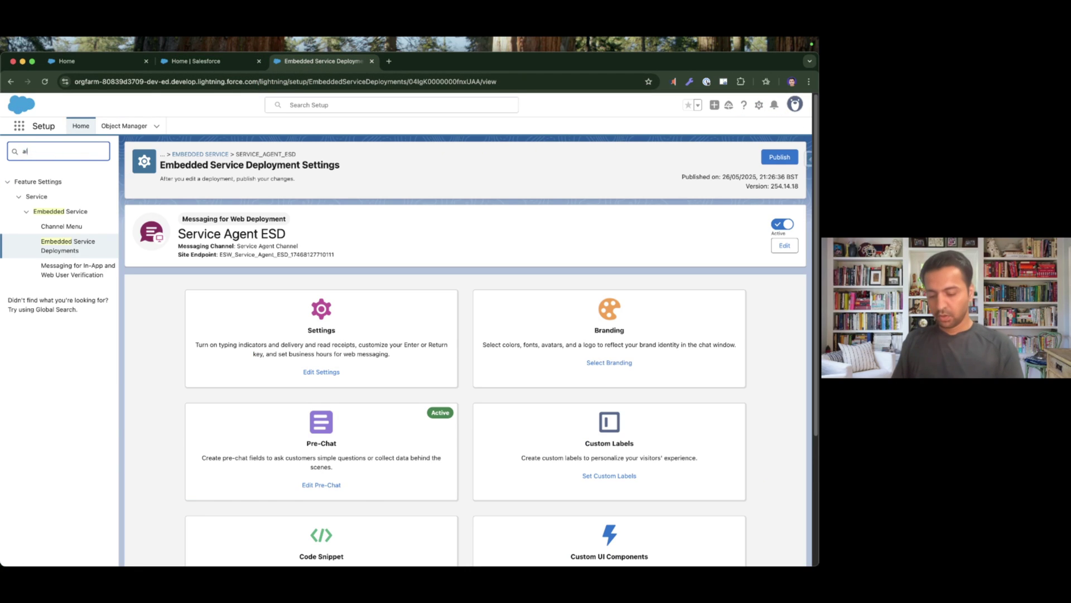
type("l sites")
left_click(44, 211)
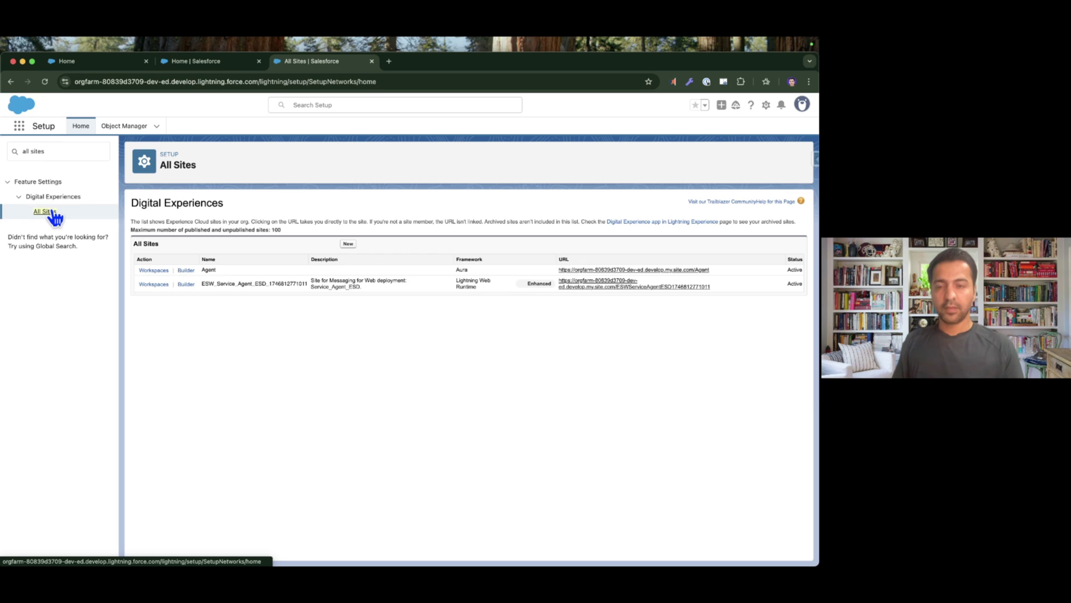
left_click(187, 270)
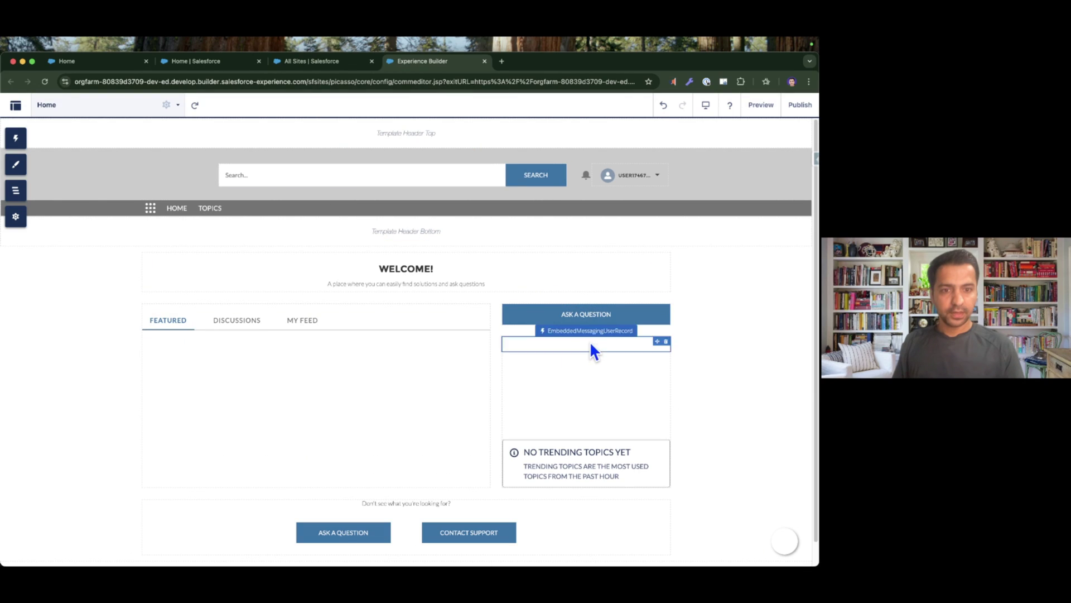
Select the Embedded Messaging component on the canvas, then highlight lines 21–38 of the event code.
left_click(589, 342)
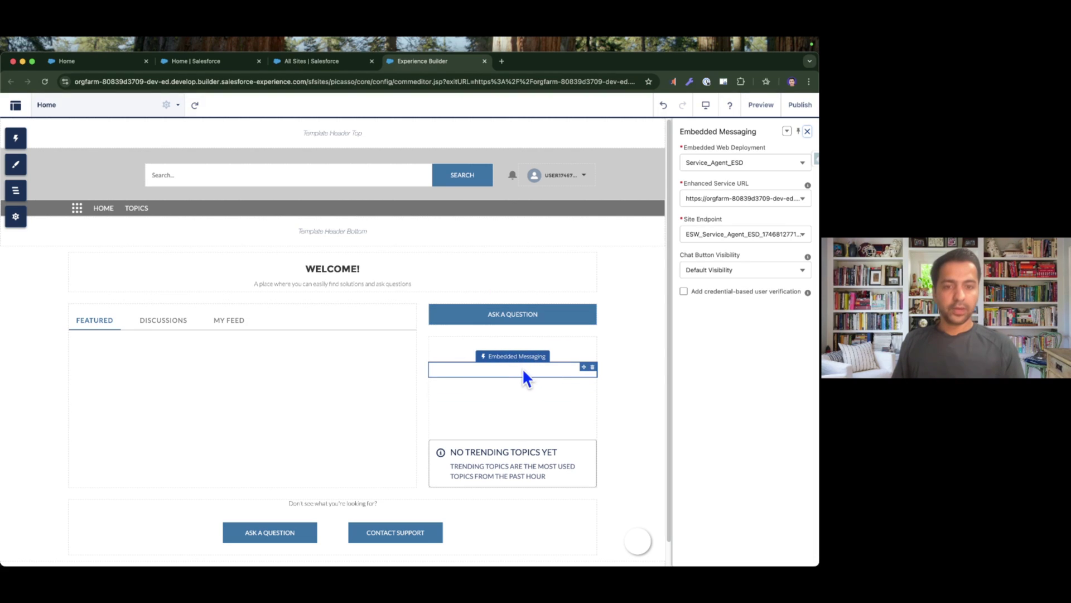
key("super+Tab")
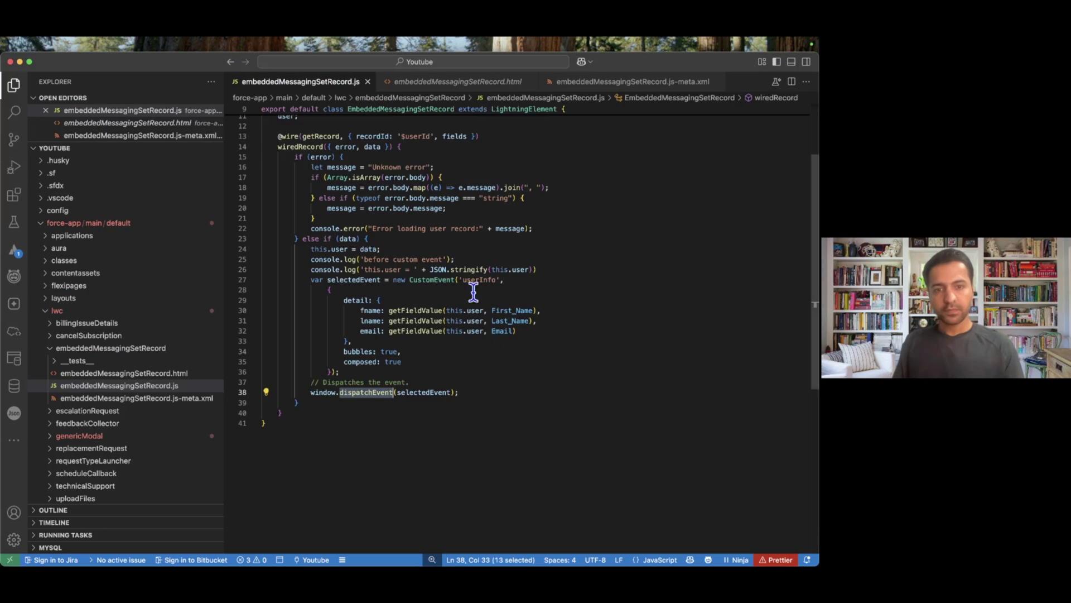
left_click_drag(470, 391, 315, 218)
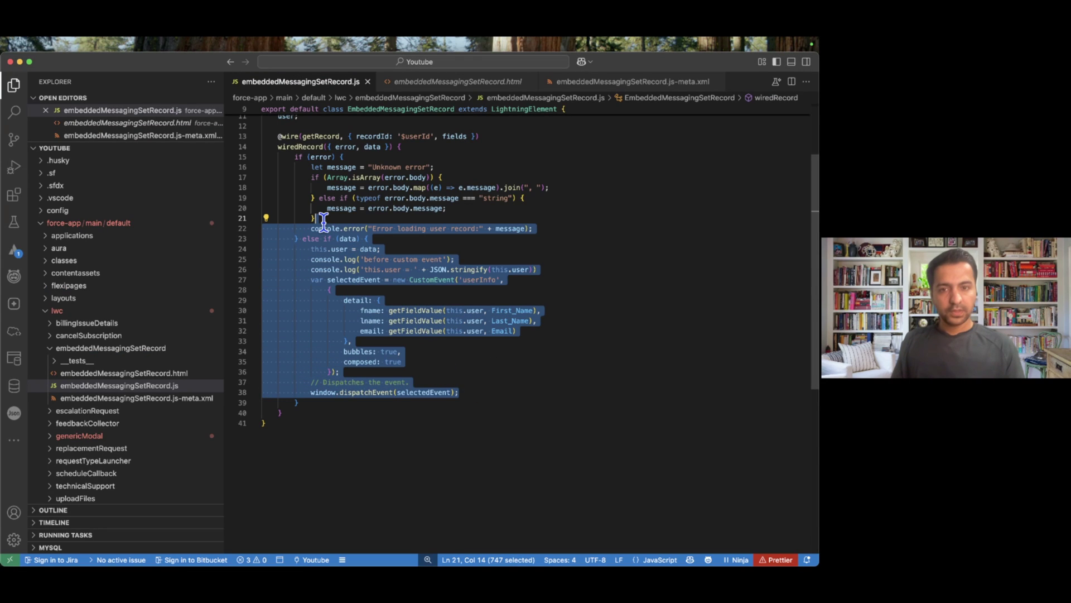
left_click(483, 350)
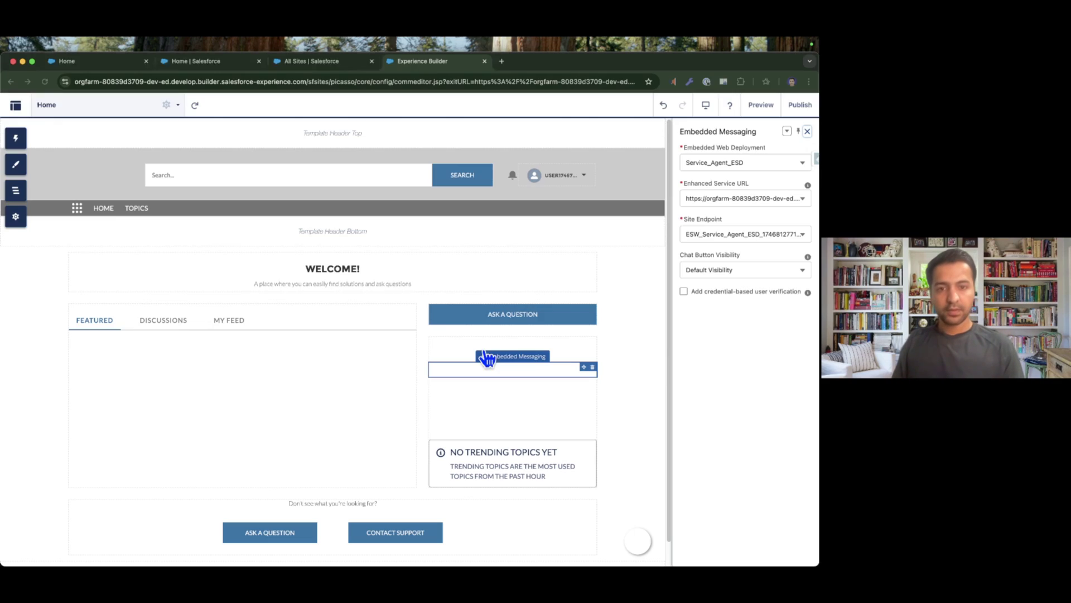
key("ctrl+Right")
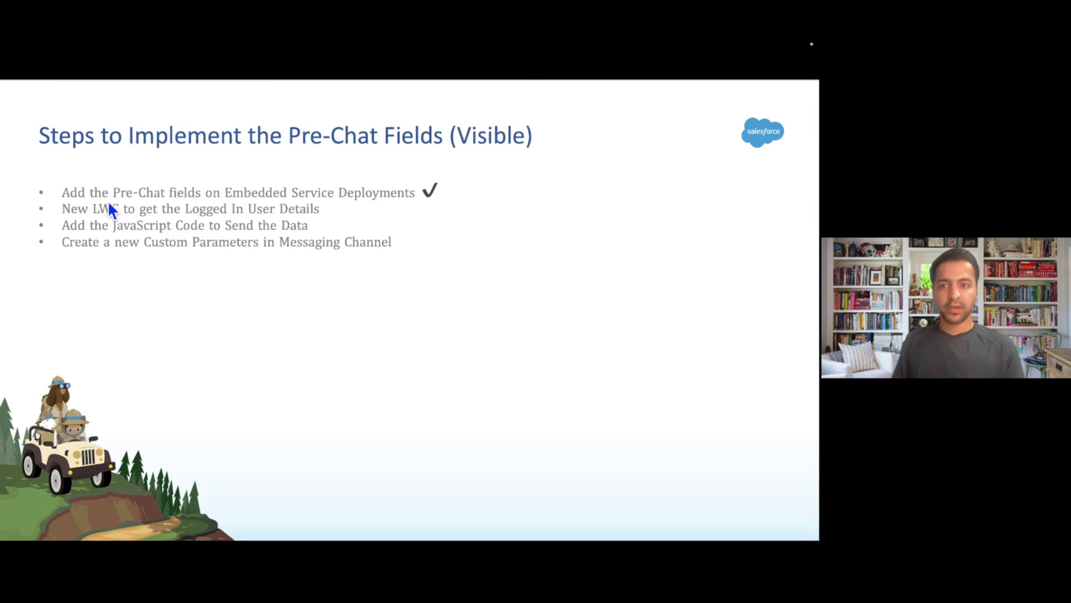
Tick off the new LWC step on the implementation slide and return to Experience Builder.
key("Right")
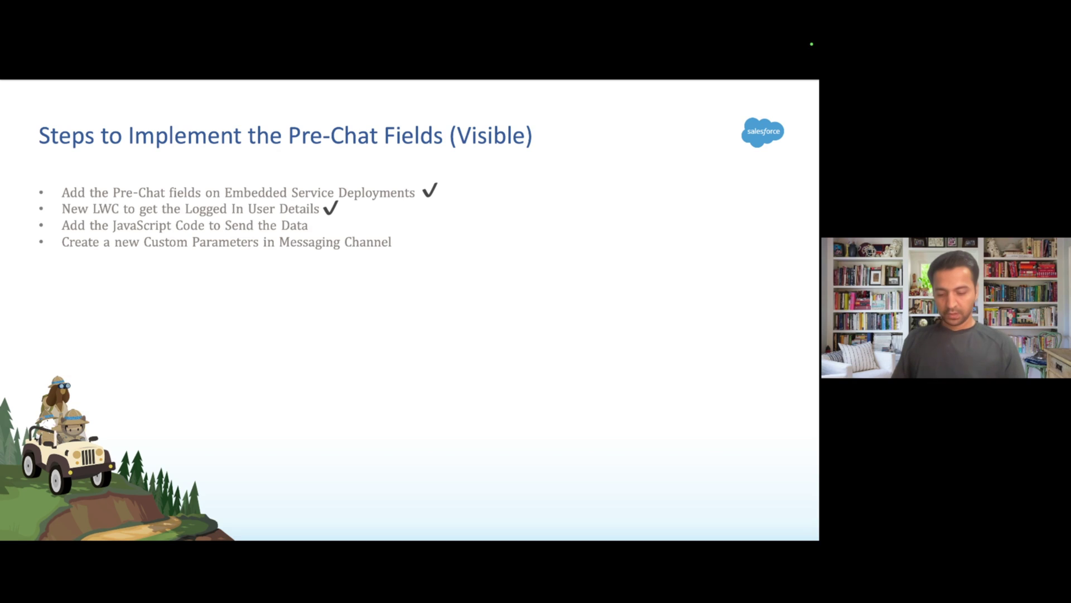
key("super+Tab")
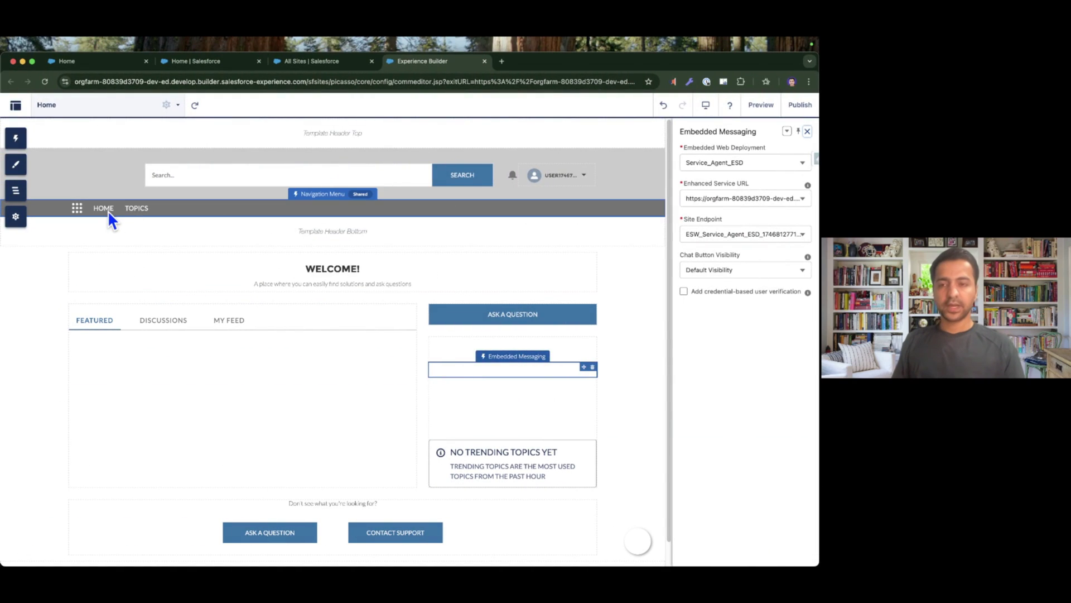
Paste the 31-line pre-chat <script> into the Head Markup editor under Advanced settings.
left_click(16, 217)
left_click(55, 280)
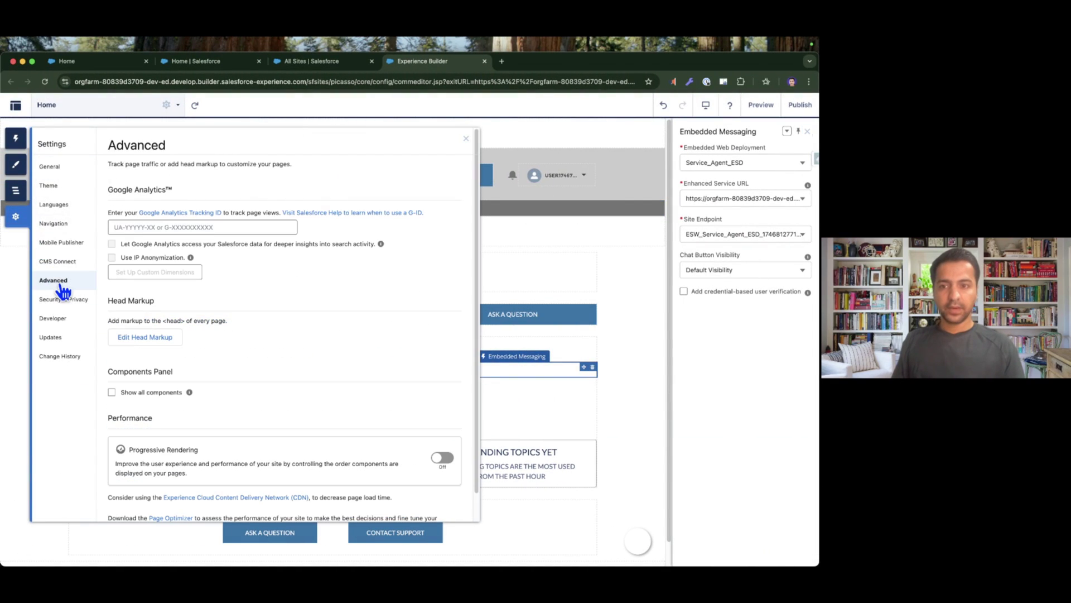
left_click(143, 338)
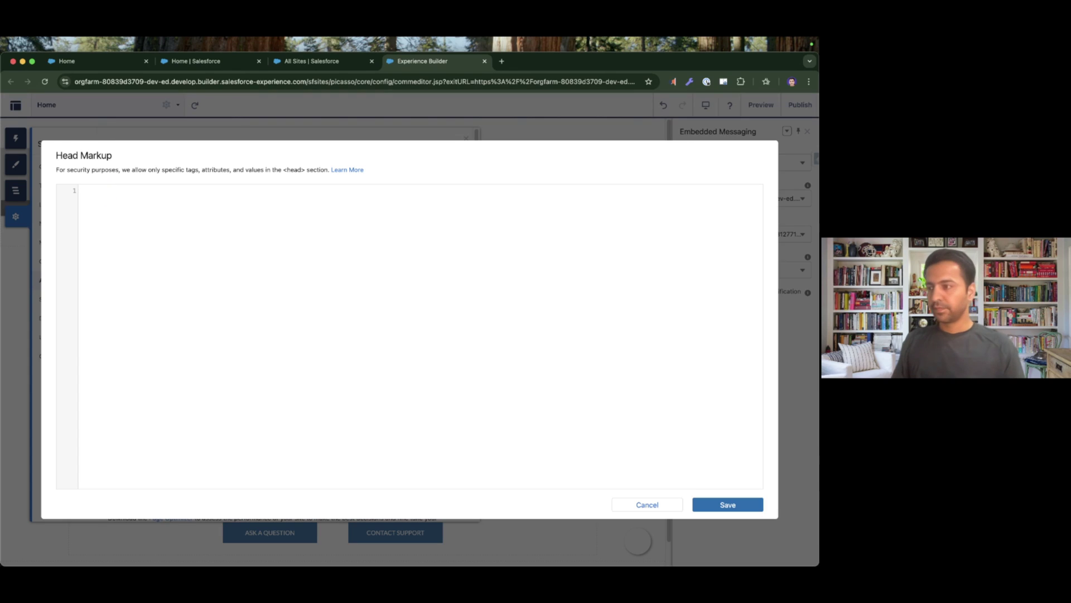
key("super+Tab")
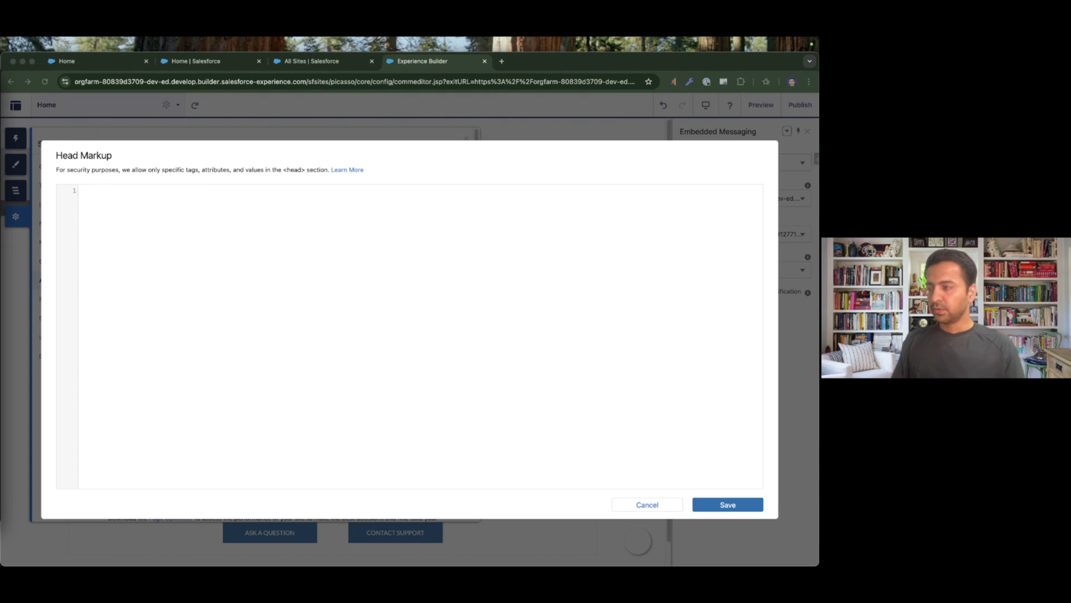
key("super+Tab")
type("<script>     var fname, lname, email;     window.addEventListener('userInfo', function(e){         console.log(\"userInfo received\");         fname = e.detail.fname;         lname = e.detail.lname;         email = e.detail.email;         console.log('fname = '+fname);         console.log('lname = '+lname);         console.log('email = '+email);     });     window.addEventListener(\"onEmbeddedMessagingReady\", e => {         embeddedservice_bootstrap.prechatAPI.setVisiblePrechatFields({             \"_firstName\": {                 \"value\": fname,                 \"isEditableByEndUser\": true             },             \"_lastName\": {                 \"value\": lname,                 \"isEditableByEndUser\": true             },             \"_email\": {                 \"value\": email,                 \"isEditableByEndUser\": true             }         });         console.log('onEmbeddedMessagingReady fname = '+fname);         console.log('onEmbeddedMessagingReady lname = '+lname);         console.log('onEmbeddedMessagingReady email = '+email);     }); </script>")
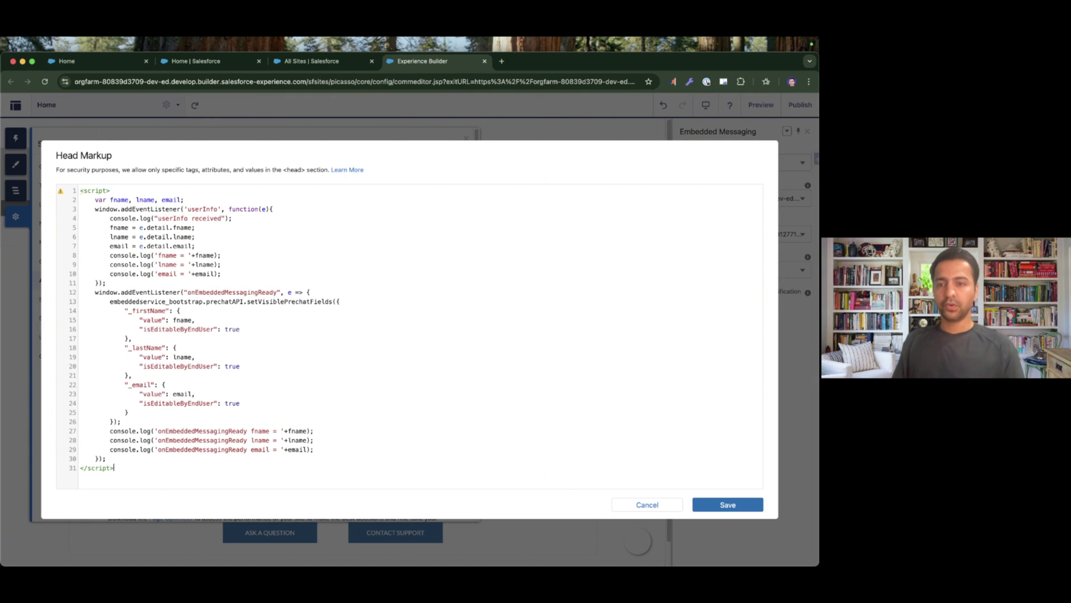
key("super+Tab")
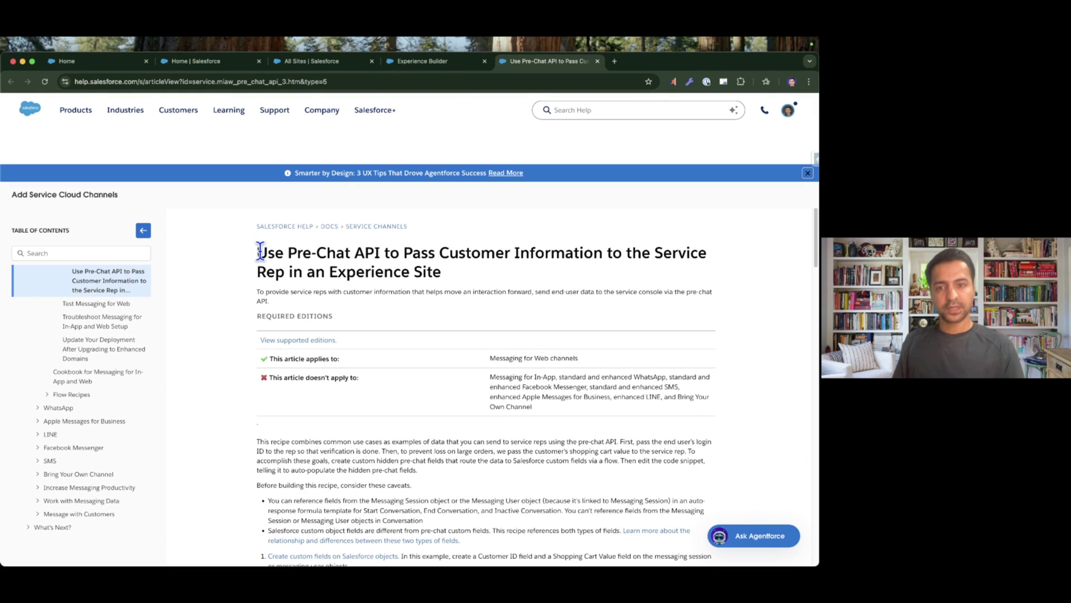
left_click_drag(257, 249, 441, 272)
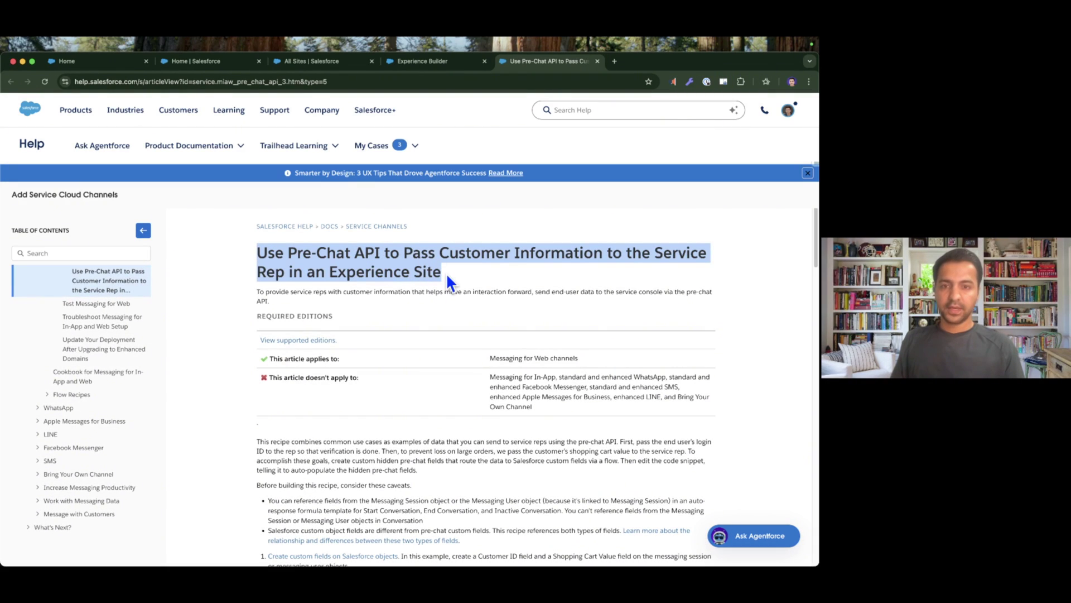
scroll(446, 273, "down", 2)
scroll(446, 272, "down", 10)
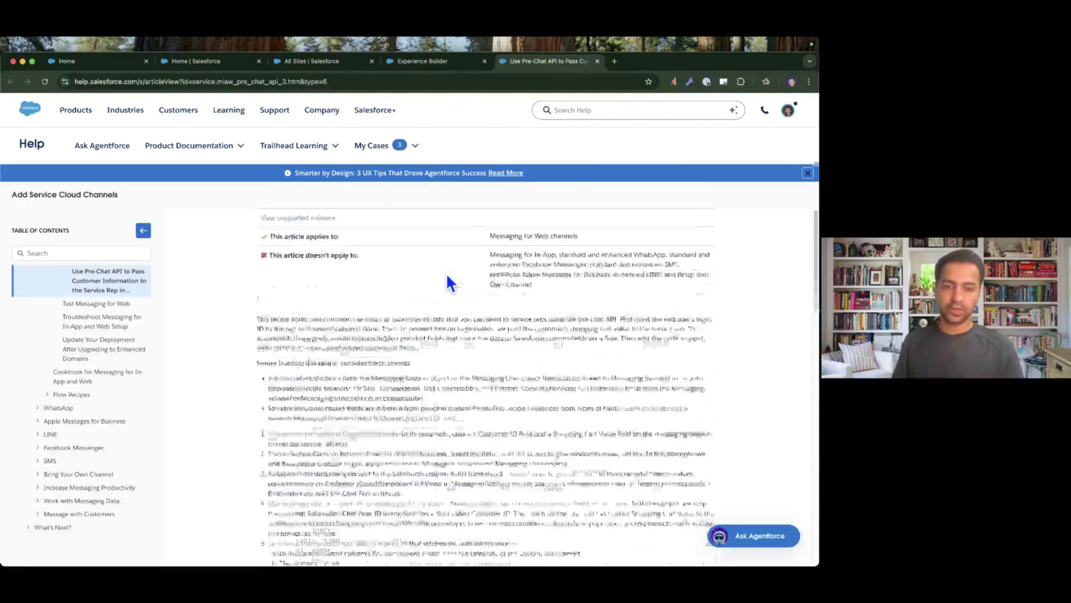
scroll(417, 410, "down", 2)
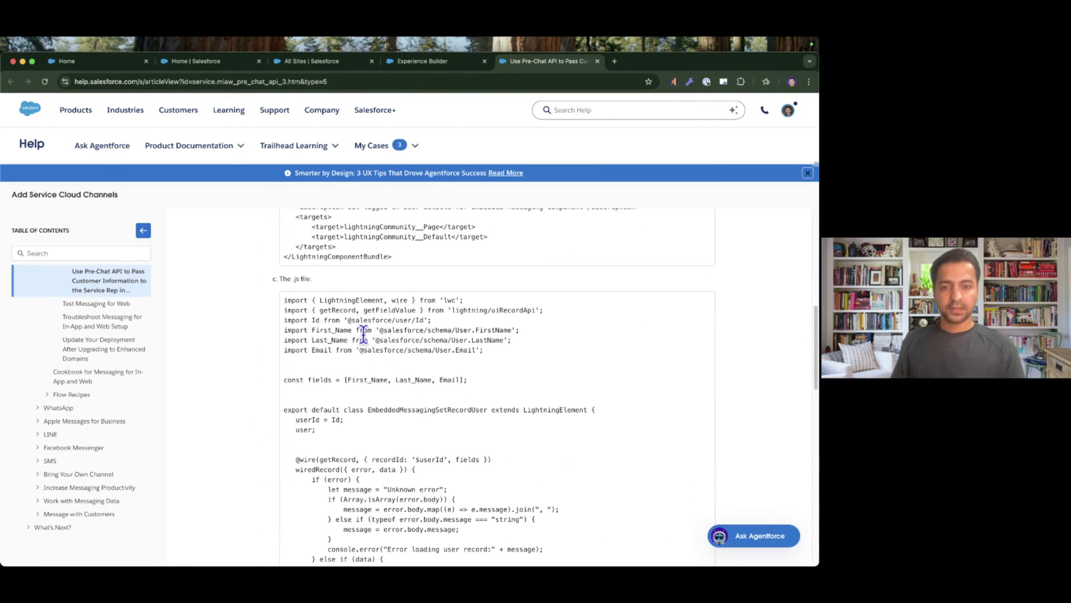
left_click_drag(285, 299, 315, 428)
scroll(431, 435, "down", 12)
scroll(479, 403, "up", 5)
left_click_drag(373, 490, 320, 302)
scroll(533, 427, "down", 10)
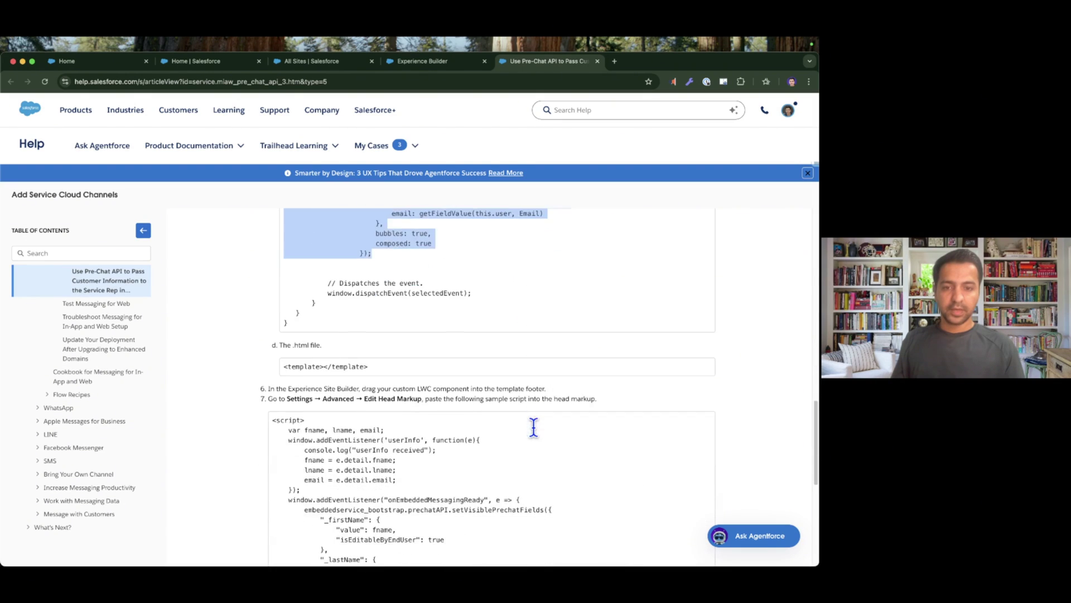
left_click_drag(364, 464, 331, 295)
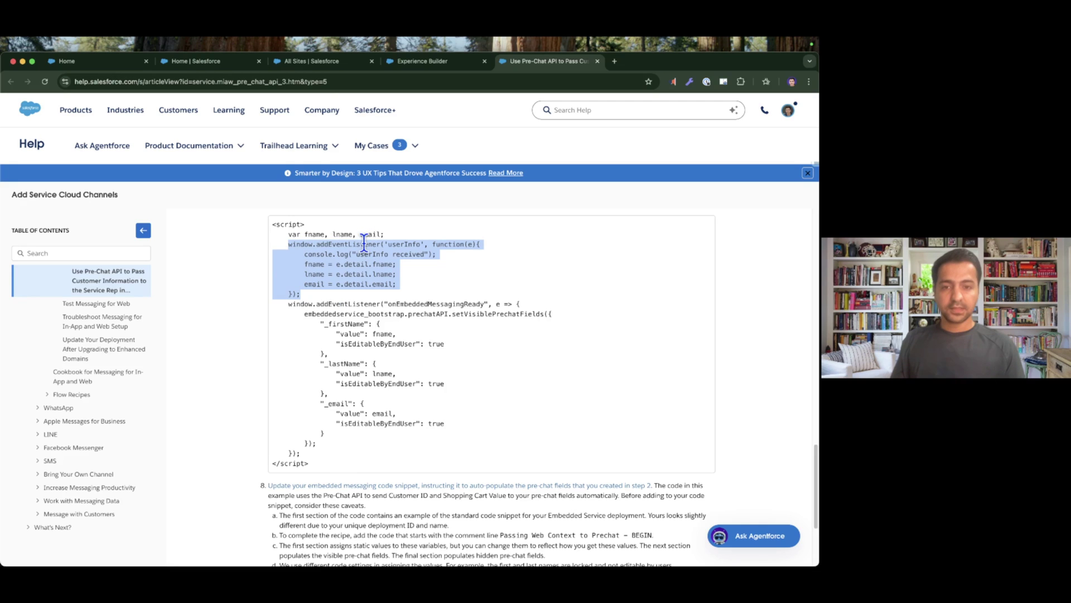
left_click_drag(285, 304, 360, 439)
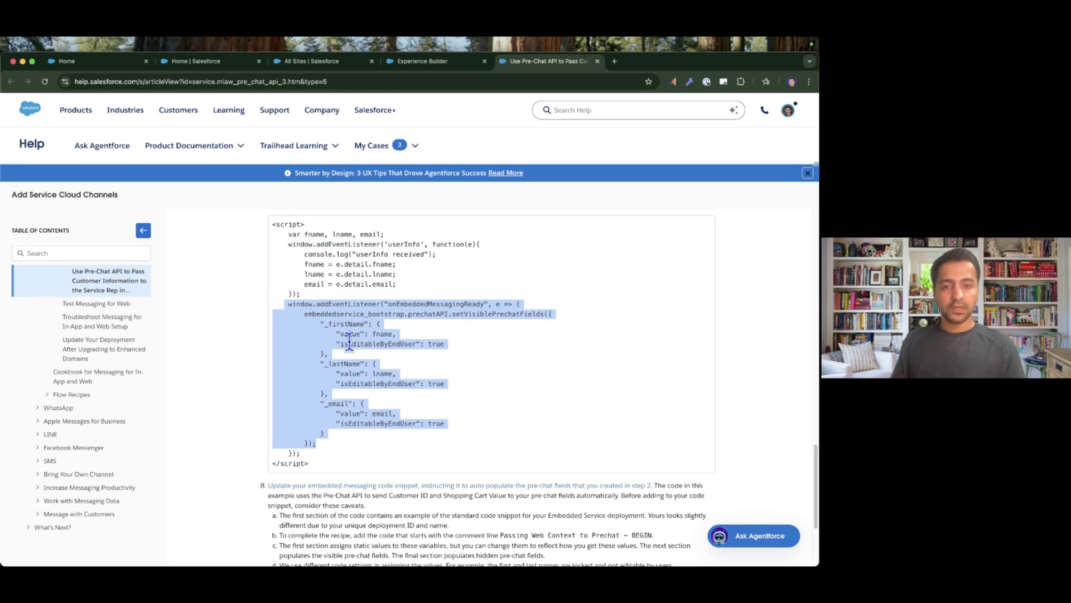
double_click(478, 314)
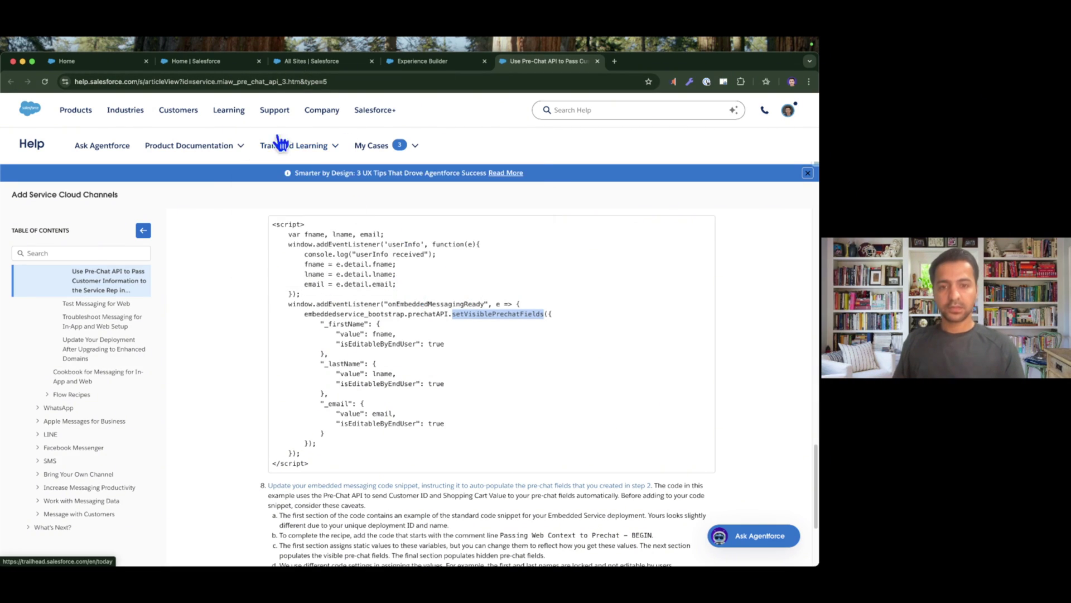
Highlight the 'userInfo' event listener on line 3 of the head markup script.
left_click(402, 61)
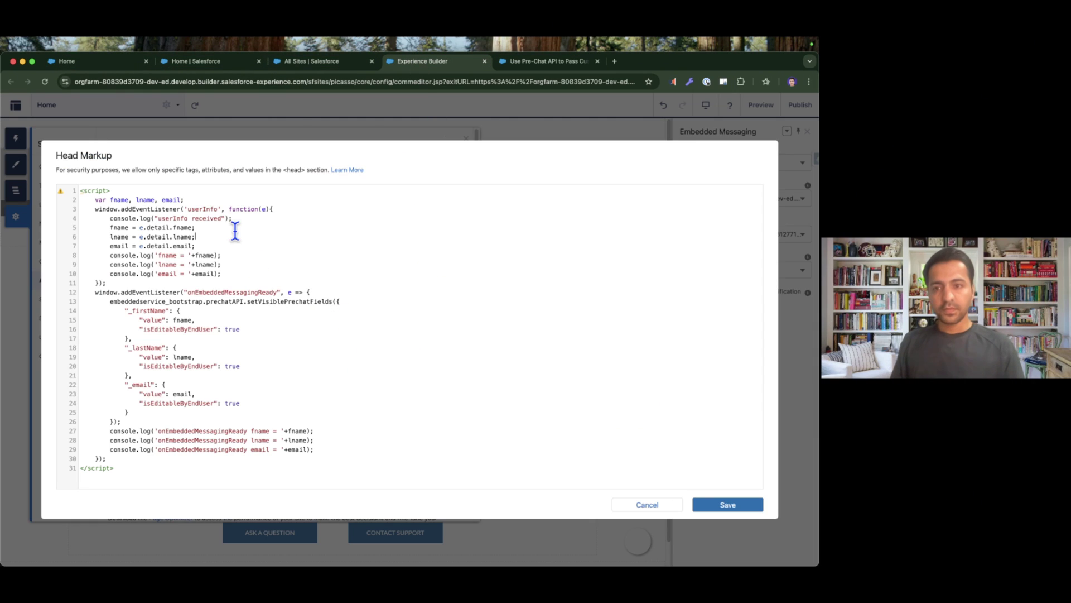
left_click_drag(93, 209, 278, 209)
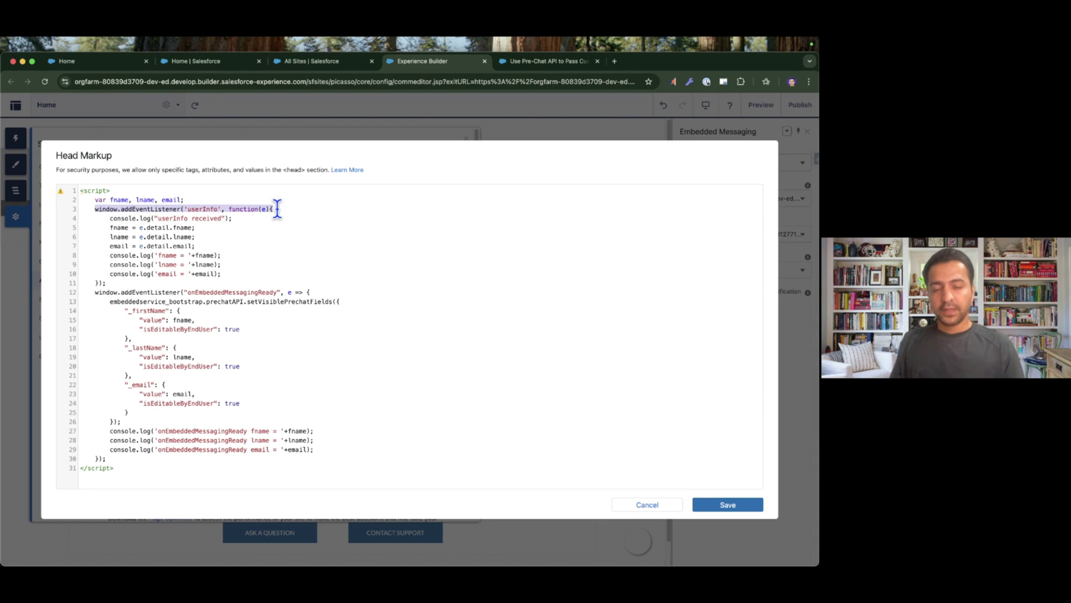
left_click(192, 210)
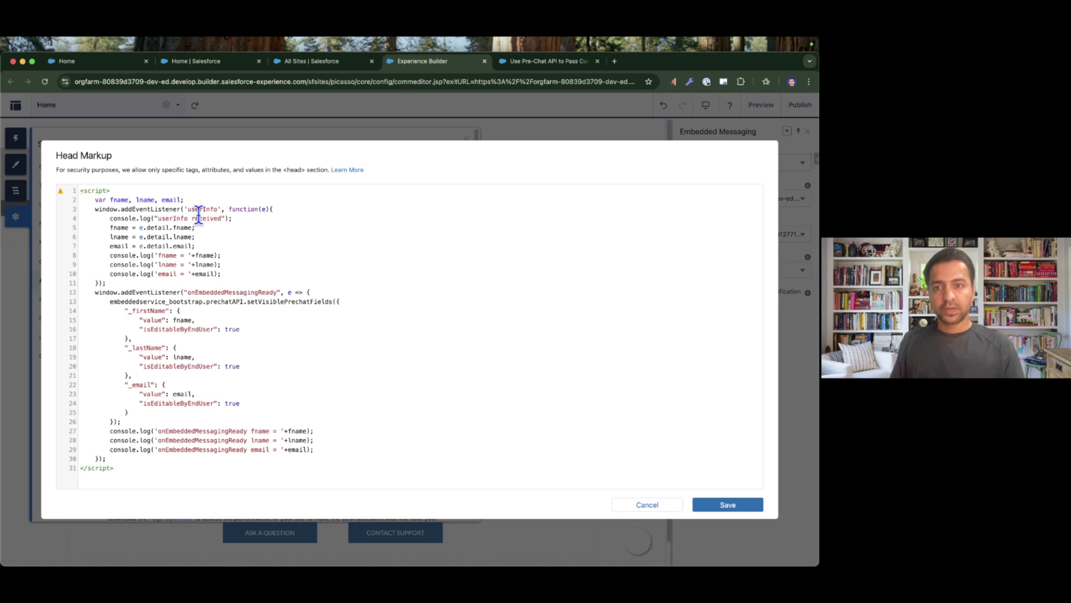
double_click(205, 209)
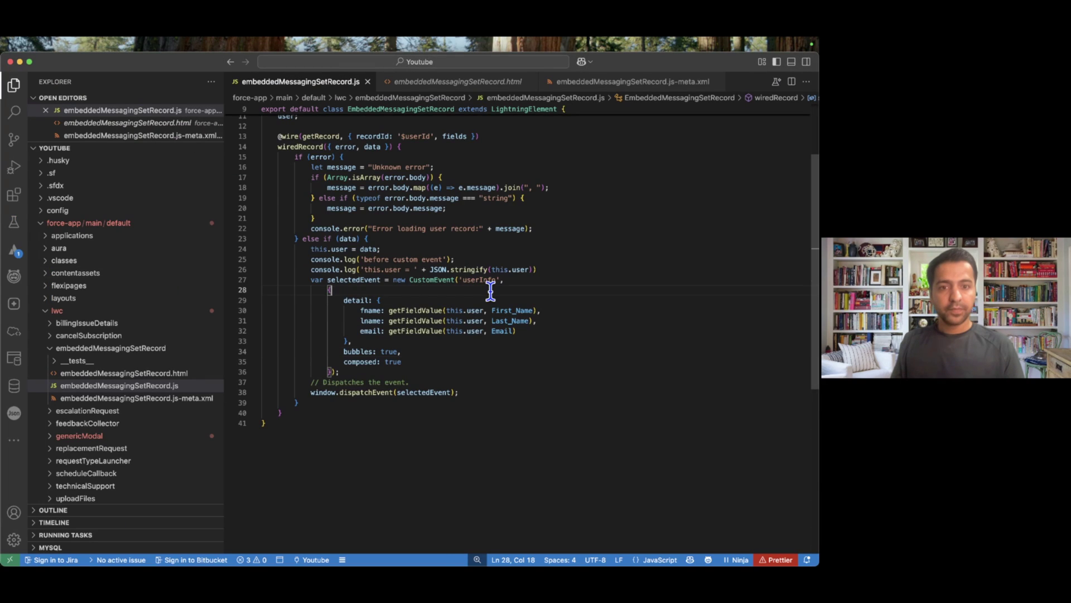
double_click(484, 280)
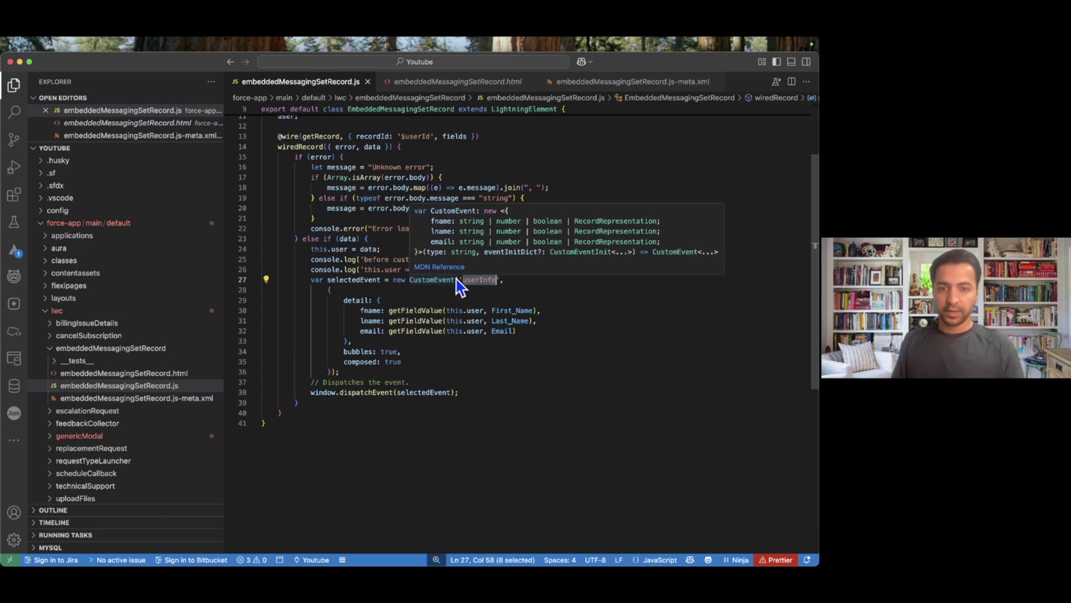
key("super+Tab")
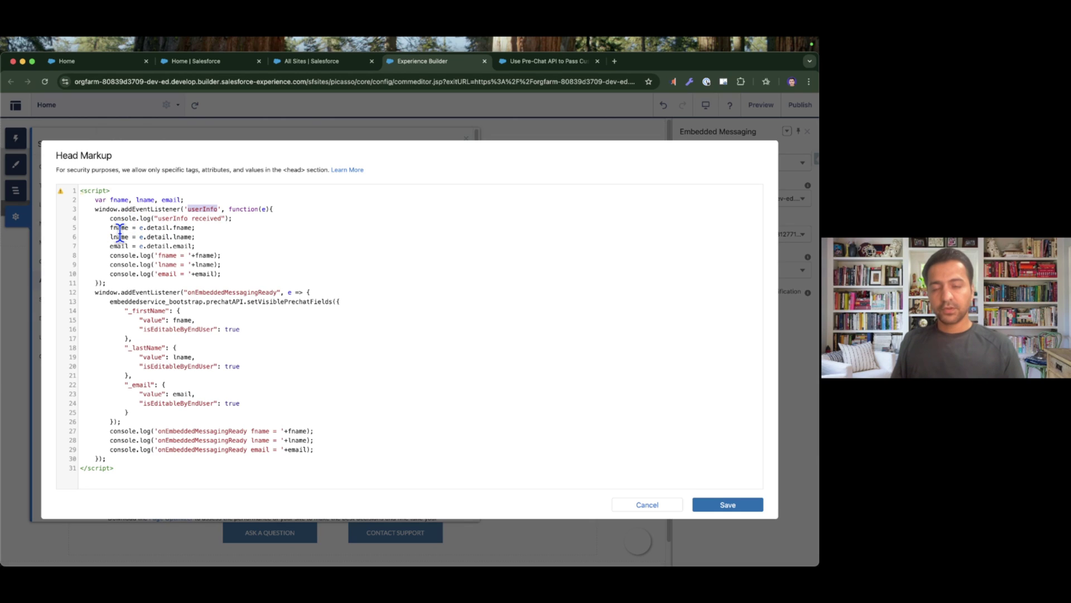
Highlight the userInfo and onEmbeddedMessagingReady console.log lines, then save the head markup.
left_click_drag(240, 283, 112, 255)
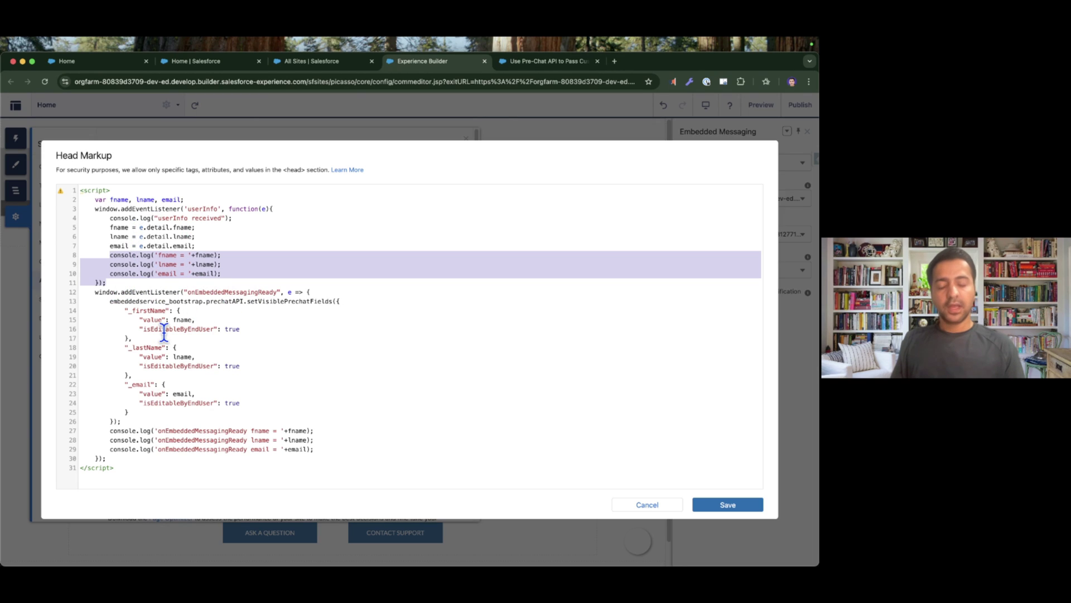
left_click(141, 310)
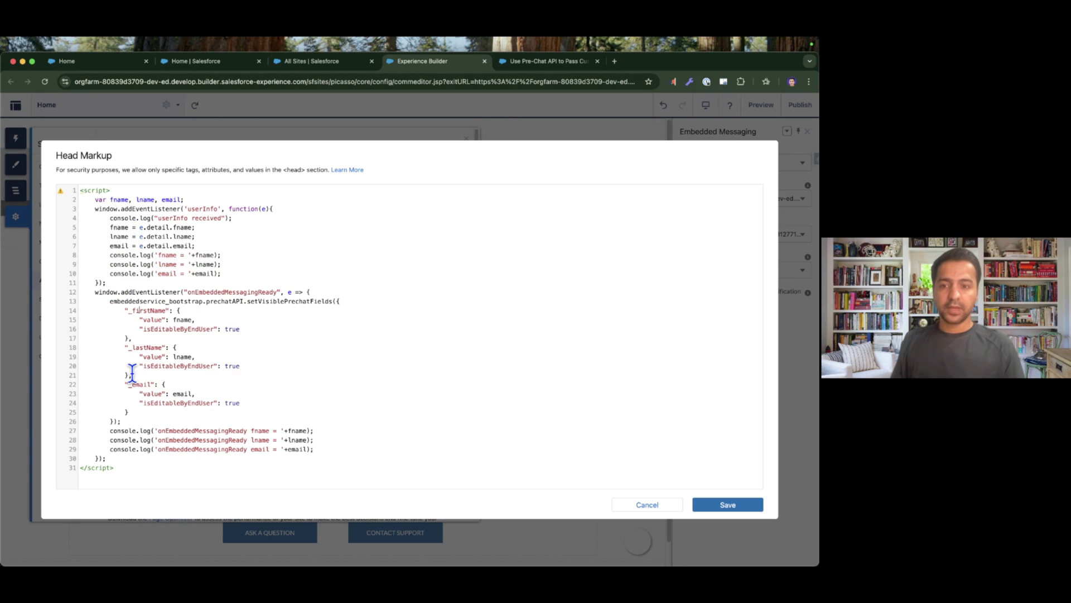
left_click_drag(305, 451, 109, 430)
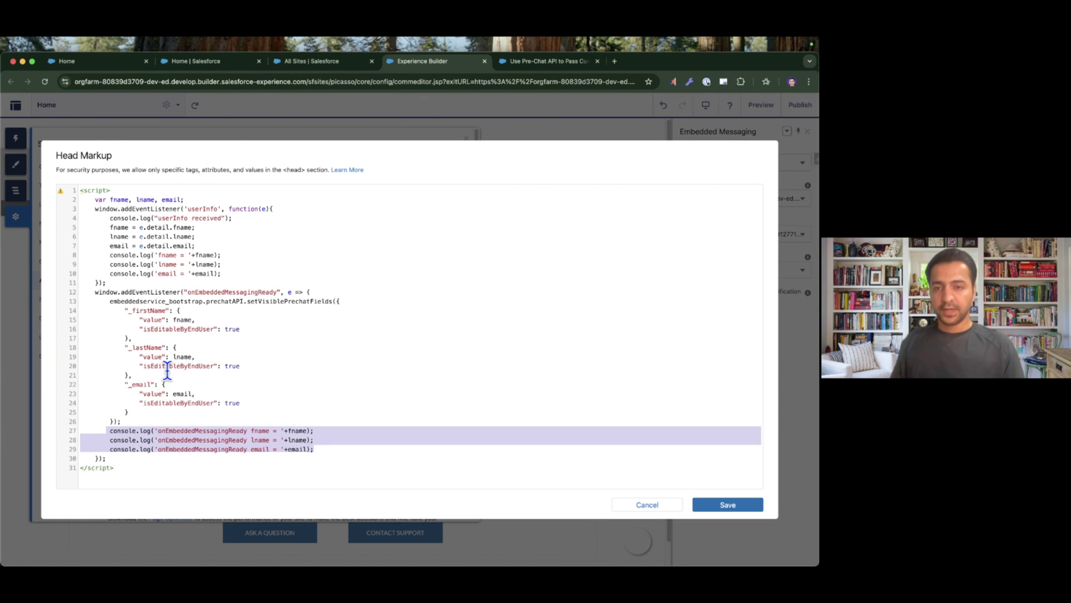
left_click(731, 505)
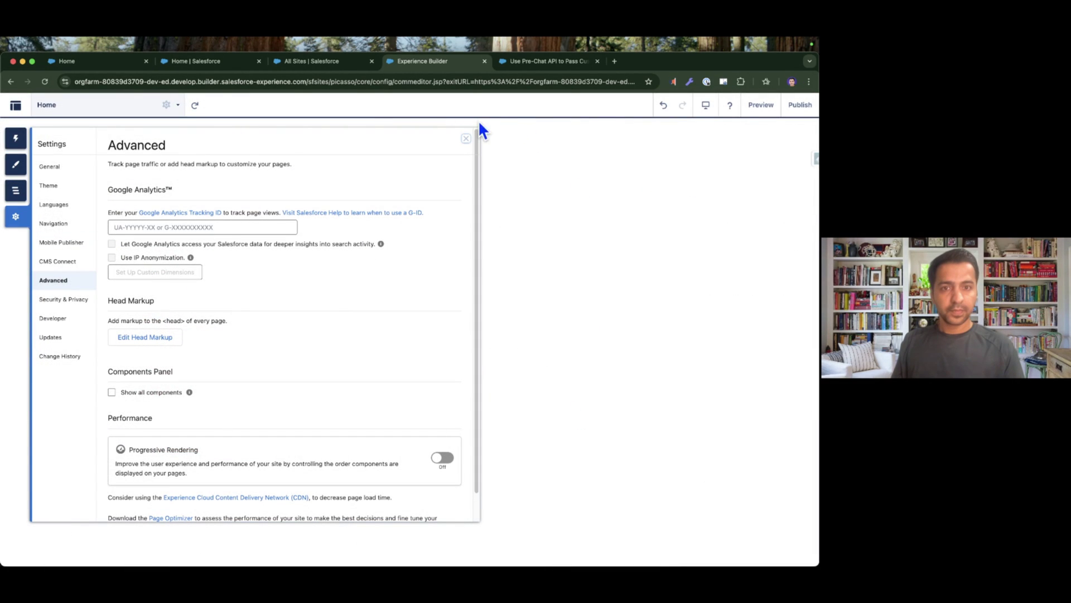
Publish the site, acknowledge the publishing notice, and go to the live site's Home tab.
left_click(800, 105)
left_click(543, 436)
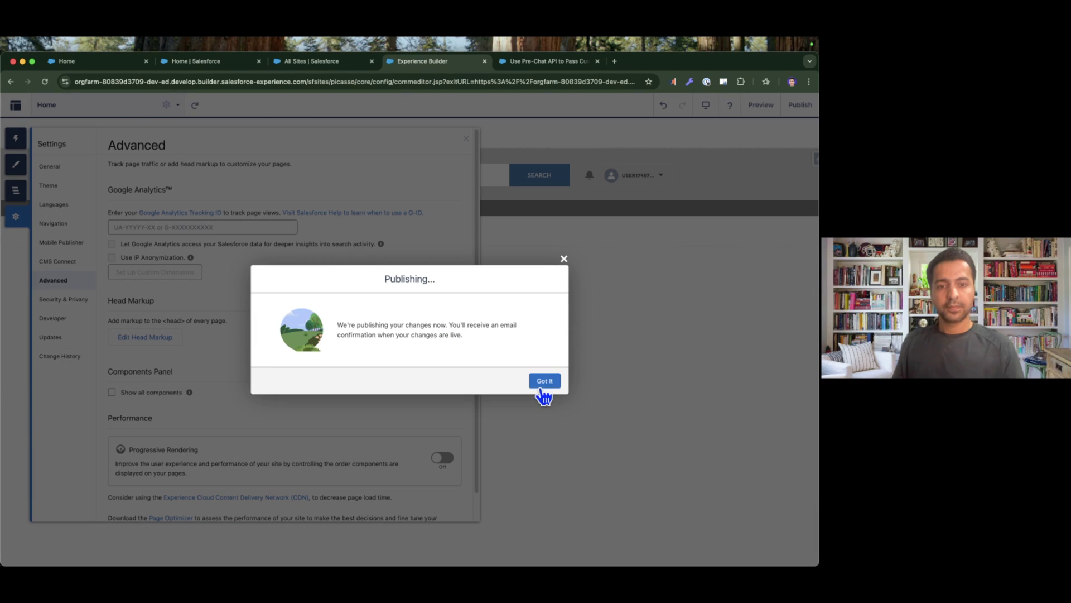
left_click(545, 382)
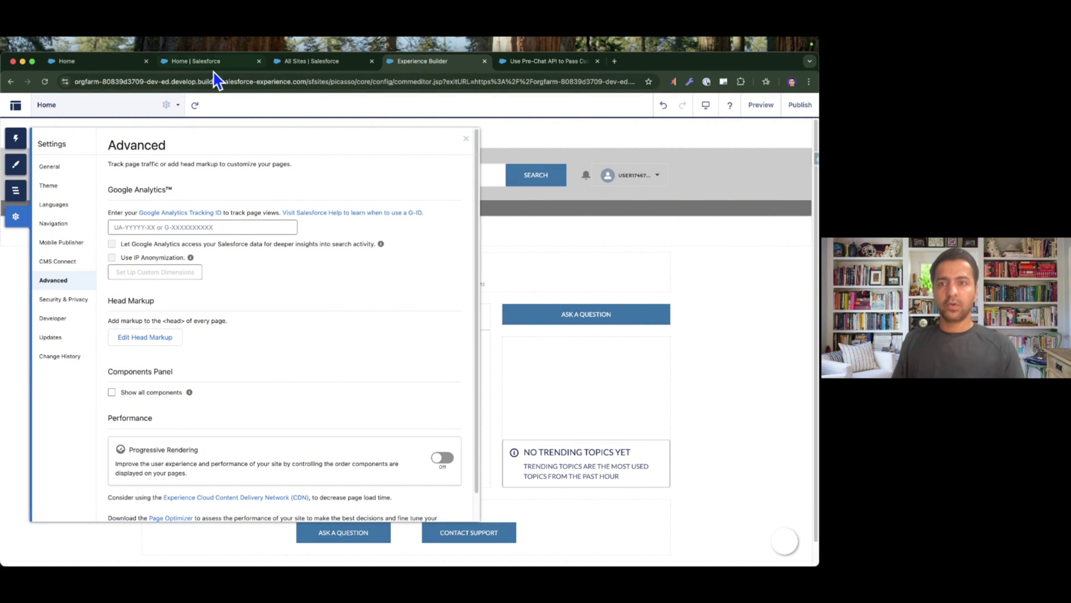
left_click(79, 62)
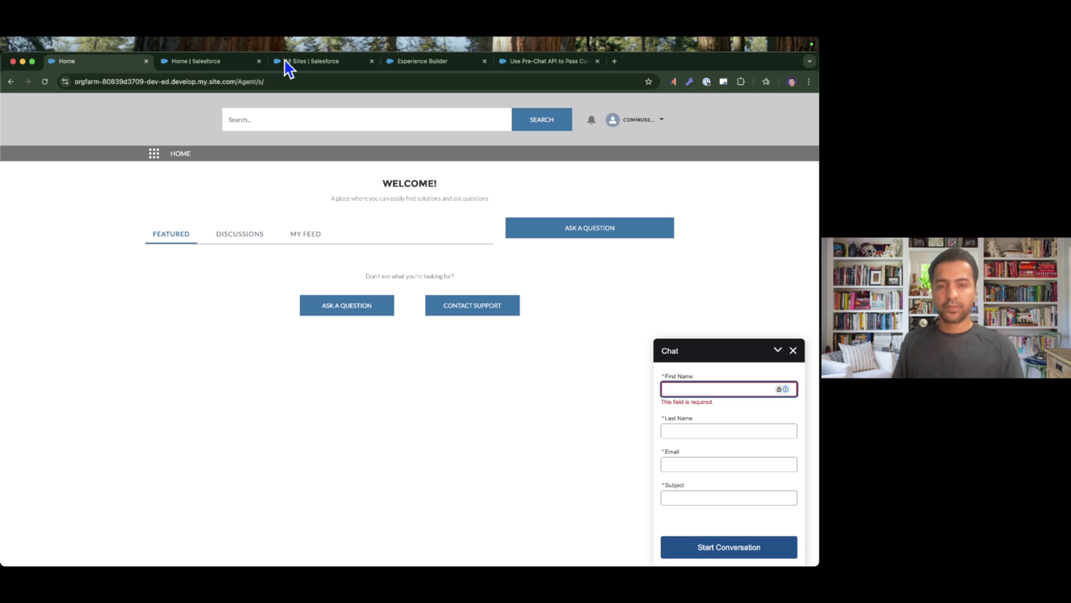
Empty the cache and hard reload the site, then open the chat's pre-chat form.
right_click(134, 178)
left_click(178, 346)
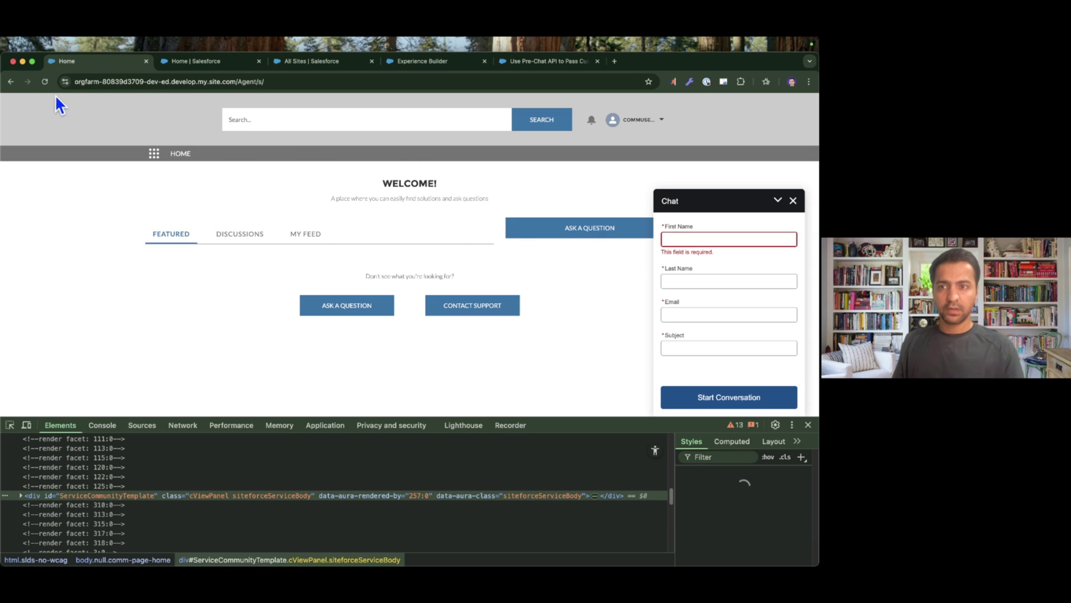
right_click(44, 81)
left_click(75, 126)
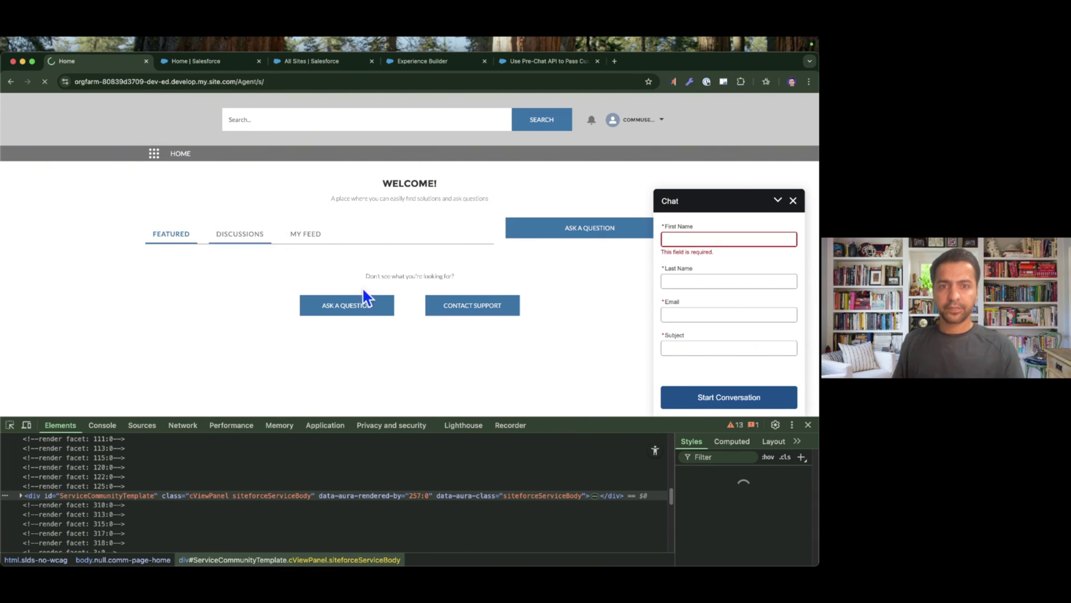
left_click(807, 424)
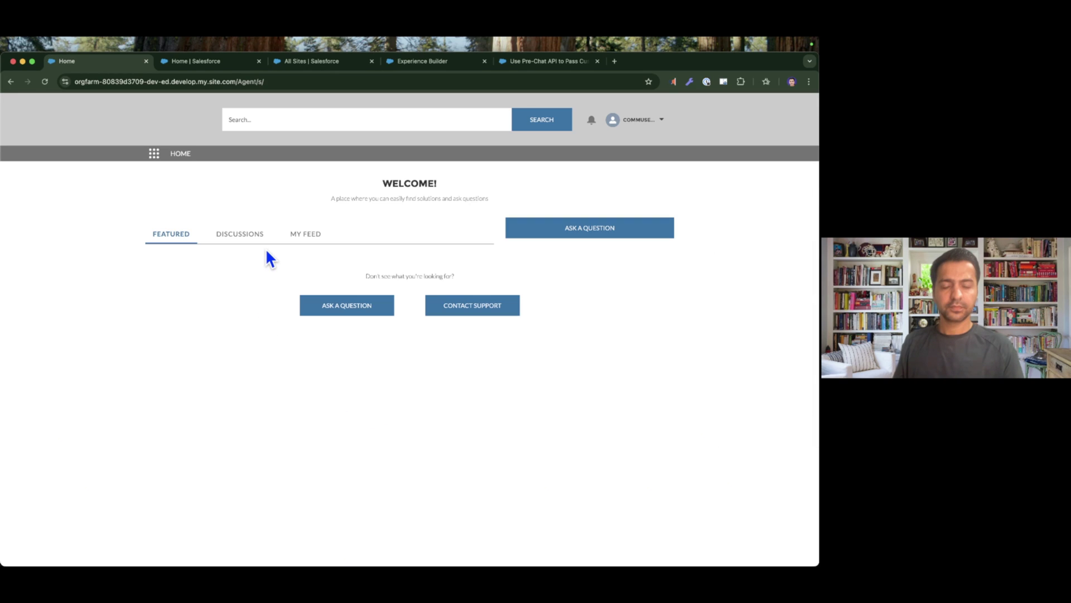
left_click(795, 541)
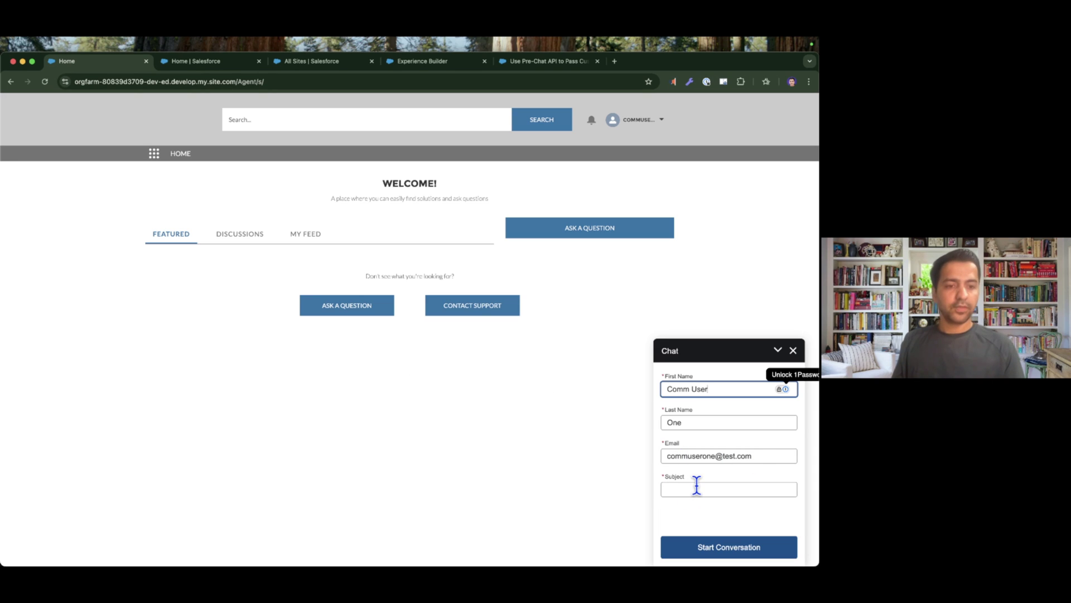
Check the console log for the logged fname, lname and email values, then close DevTools.
right_click(492, 412)
left_click(539, 556)
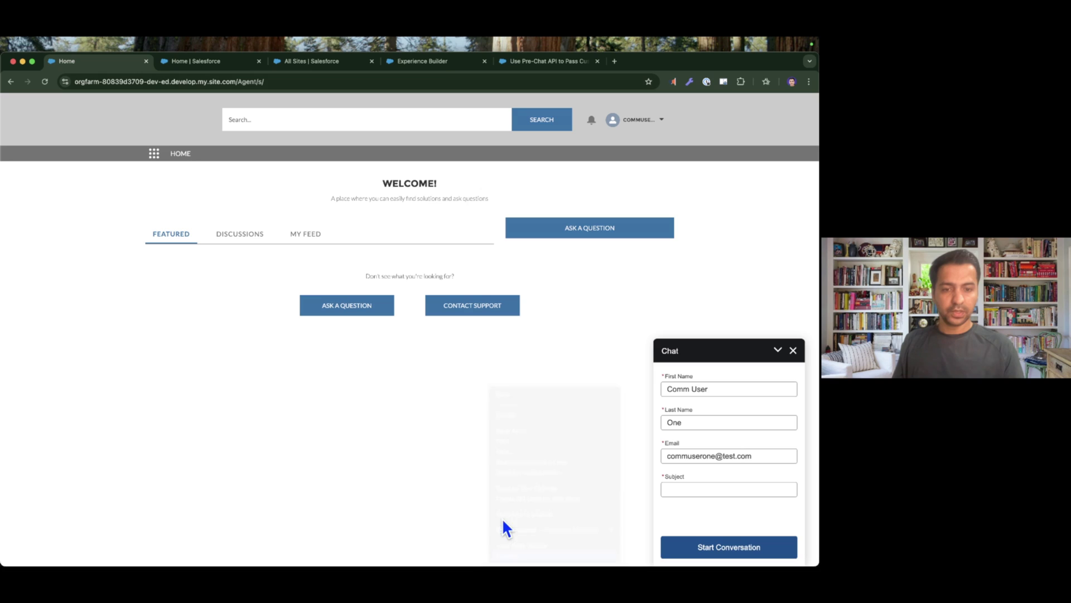
left_click(103, 426)
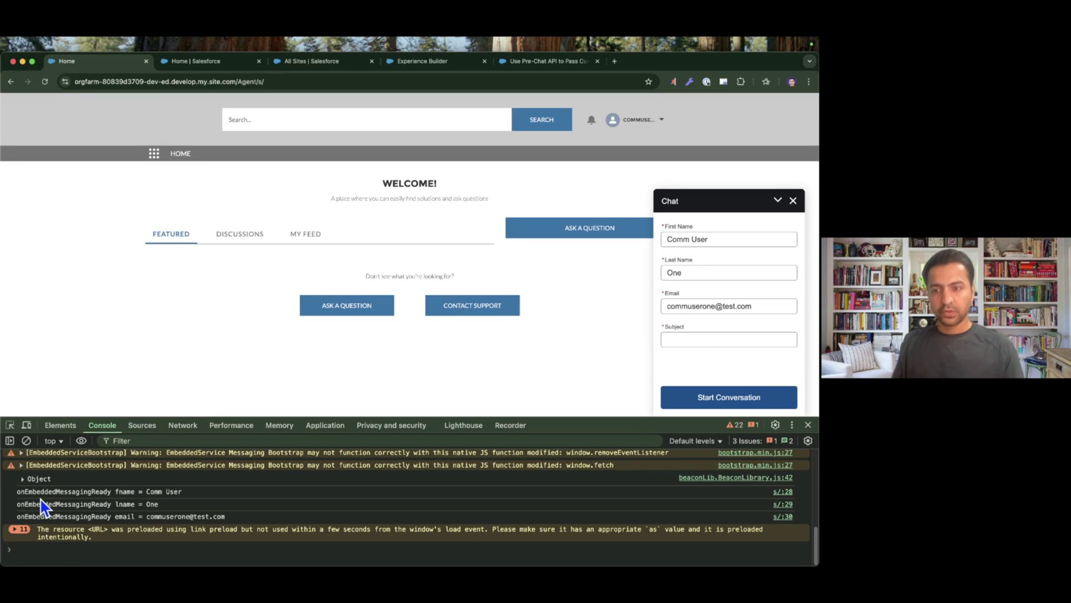
left_click_drag(17, 492, 175, 529)
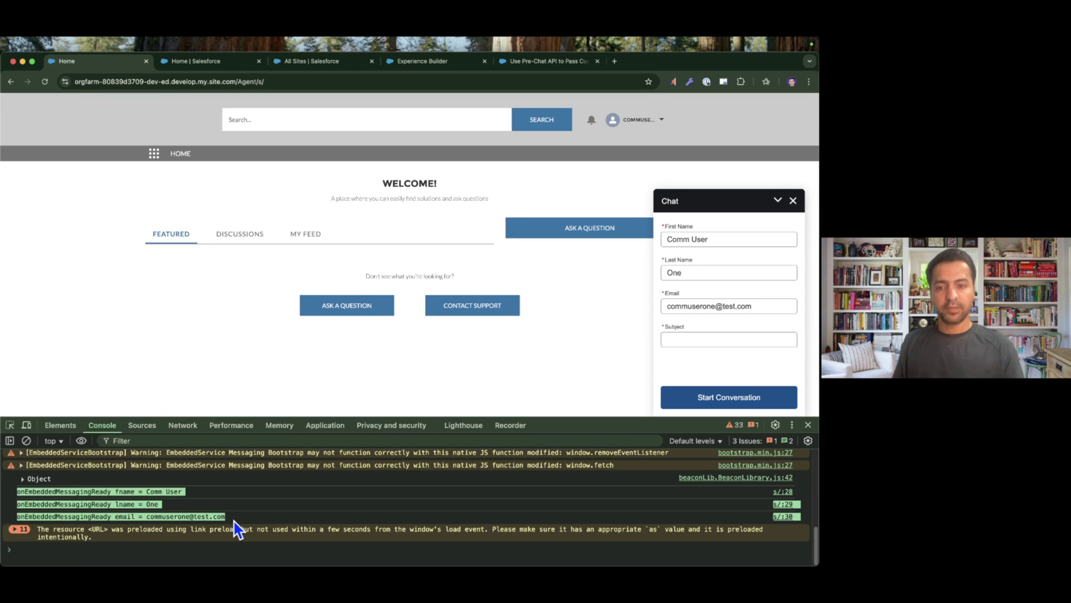
left_click_drag(143, 492, 226, 525)
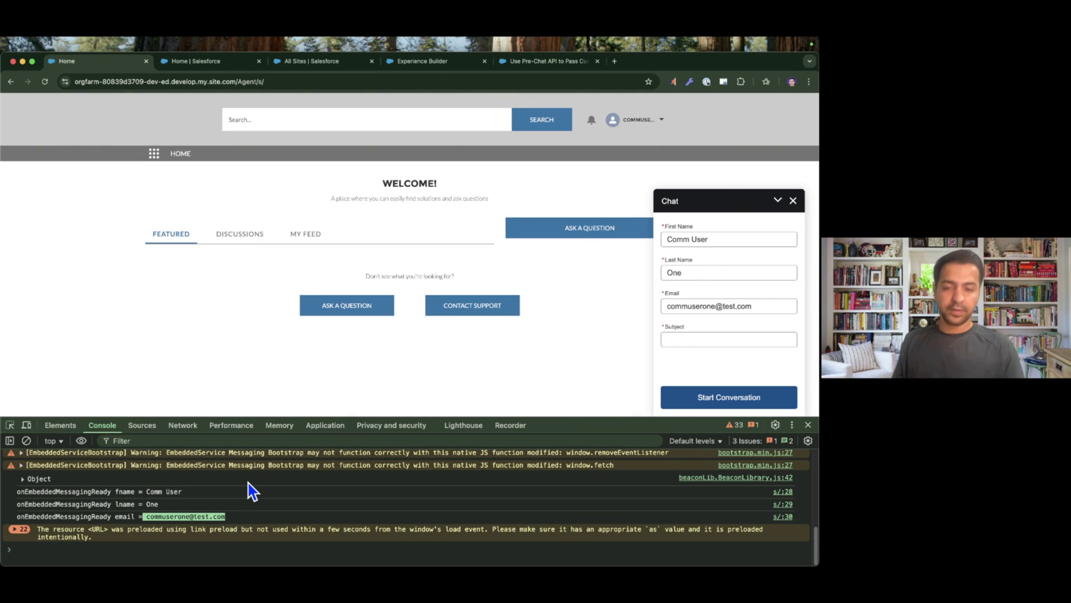
left_click(808, 424)
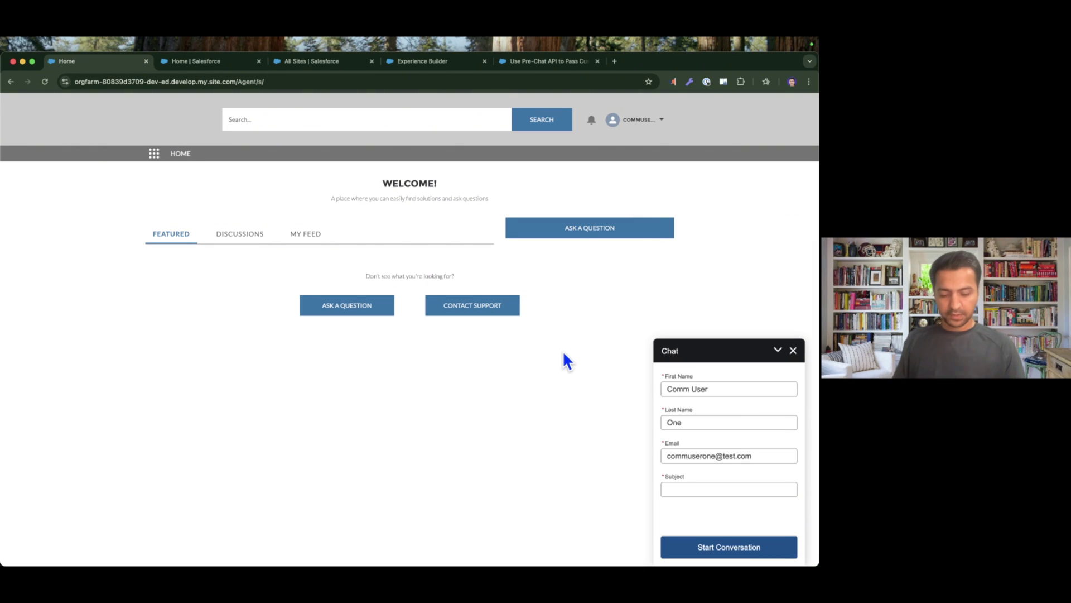
Tick off the JavaScript code step on the implementation steps slide, then return to the site.
key("super+Tab")
key("Right")
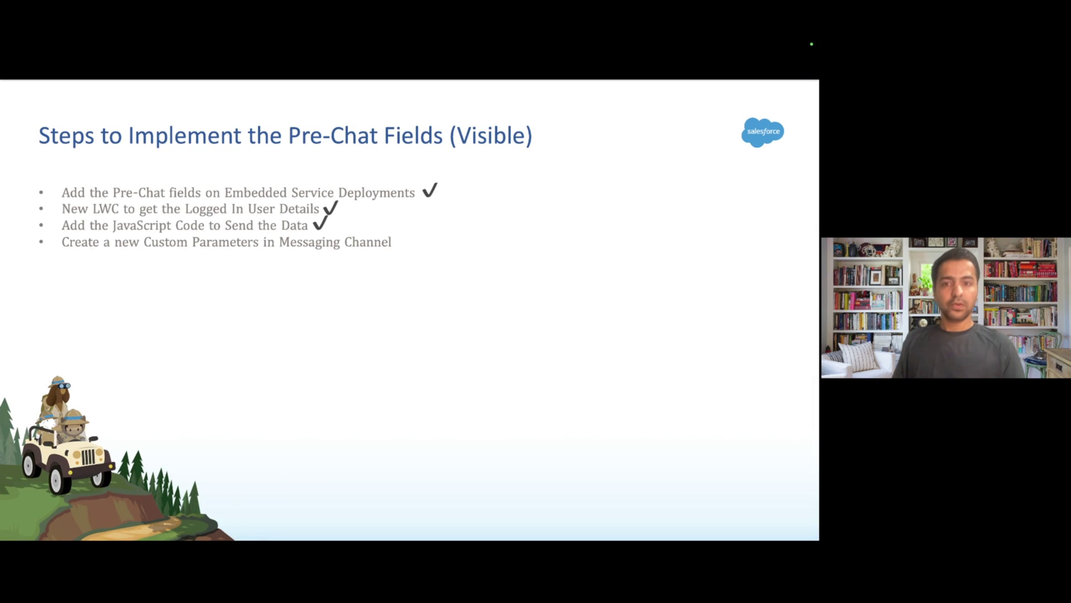
key("super+Tab")
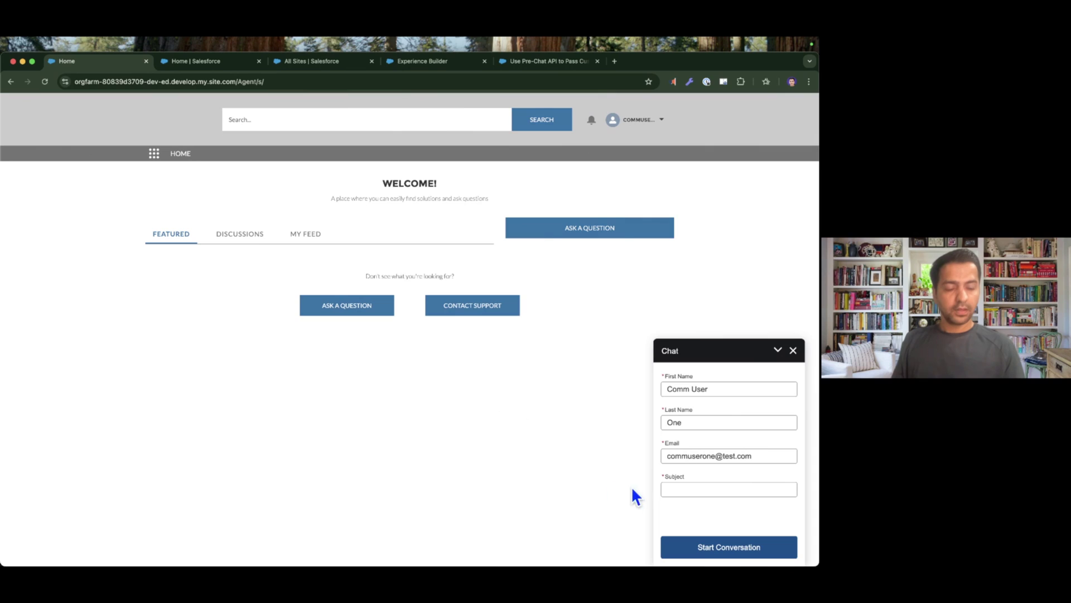
Start a chat with subject 'Test Subject', then end and close it.
left_click(752, 550)
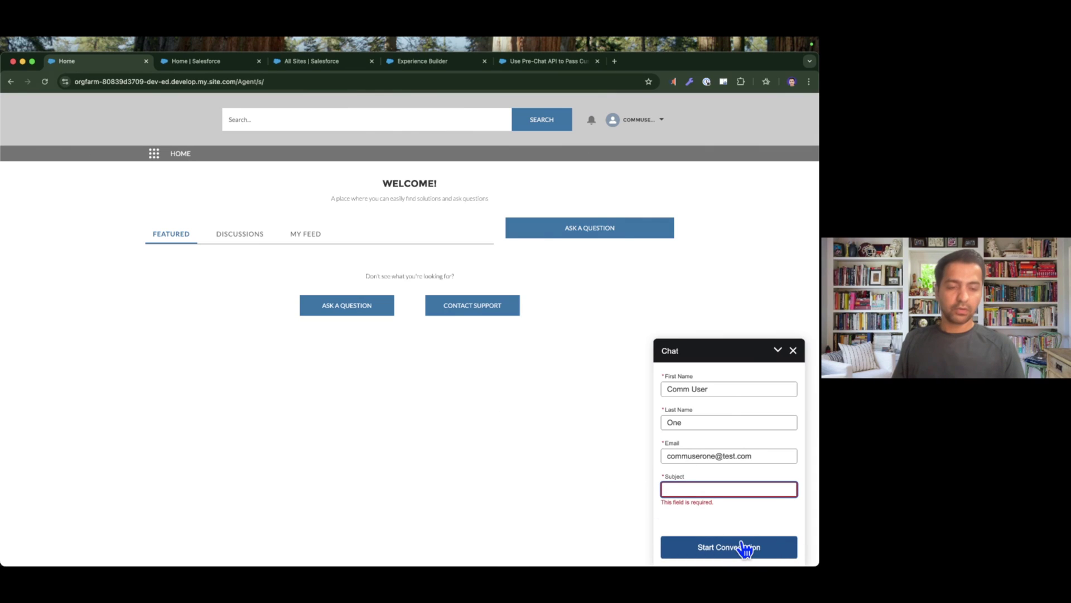
left_click(707, 488)
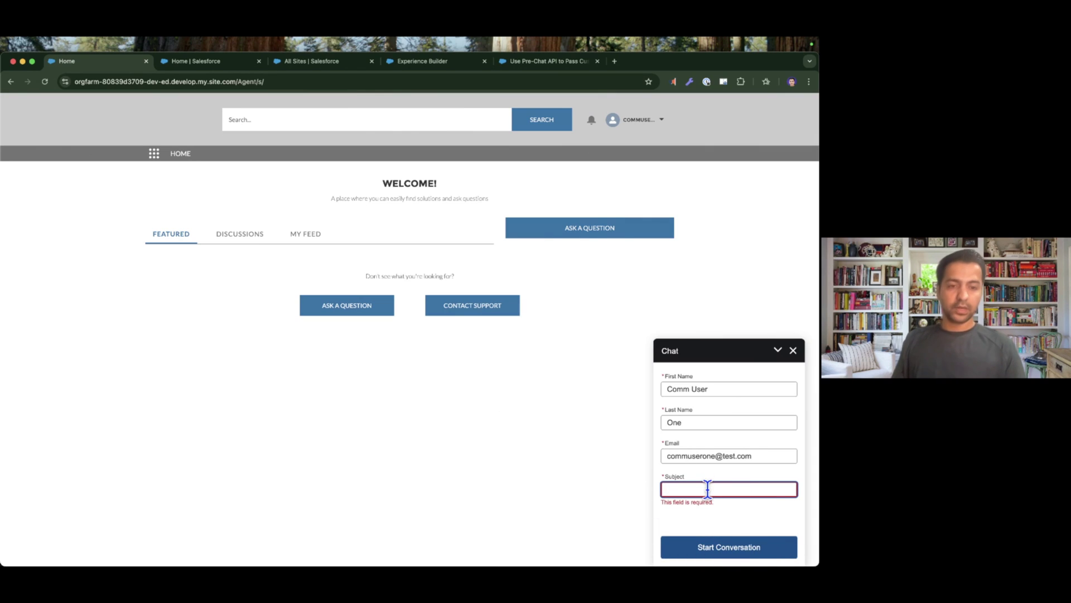
type("Test Subject")
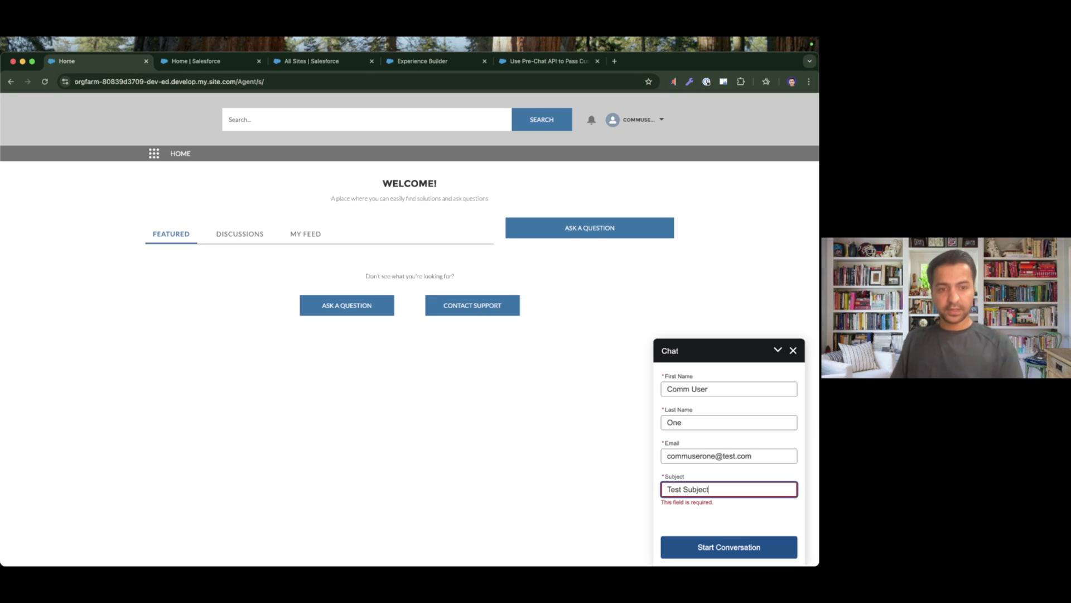
left_click(733, 548)
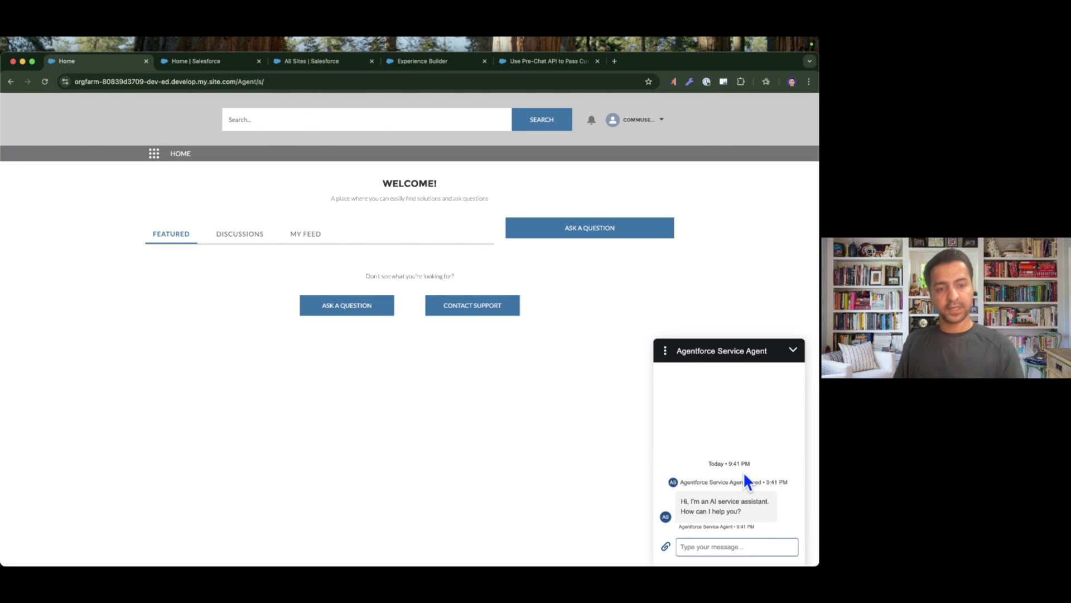
left_click(665, 352)
left_click(675, 380)
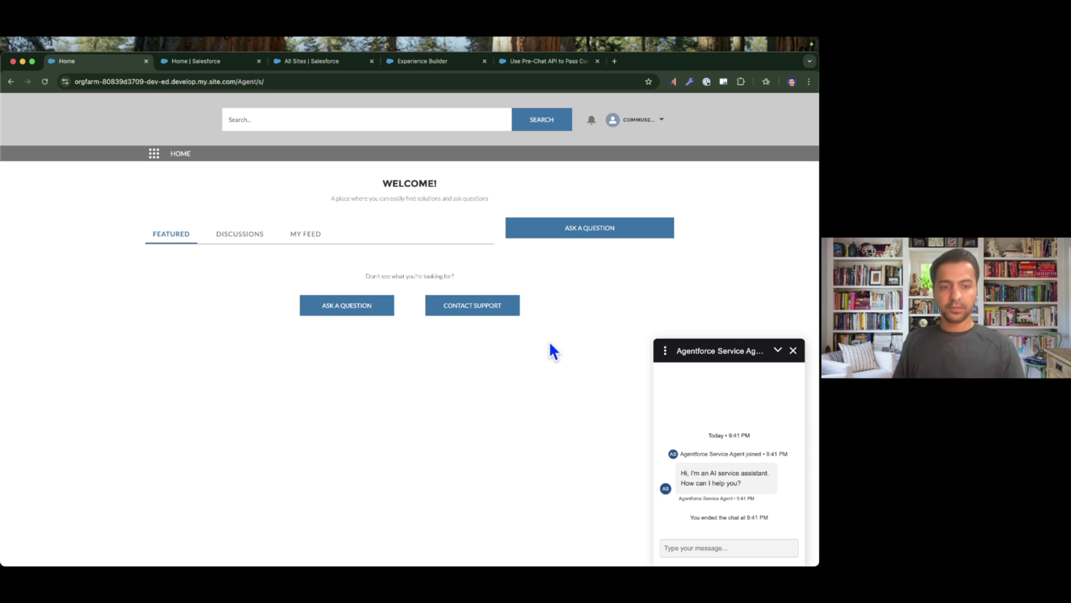
left_click(793, 351)
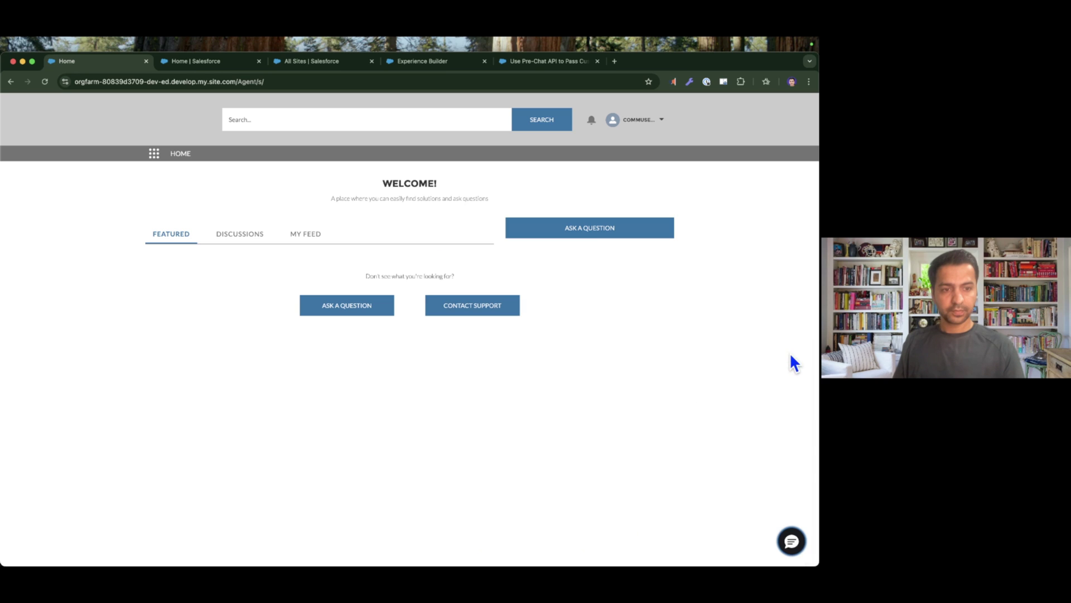
Reopen the chat form, check the prefilled Email, Last Name and First Name, then return to Experience Builder.
left_click(798, 544)
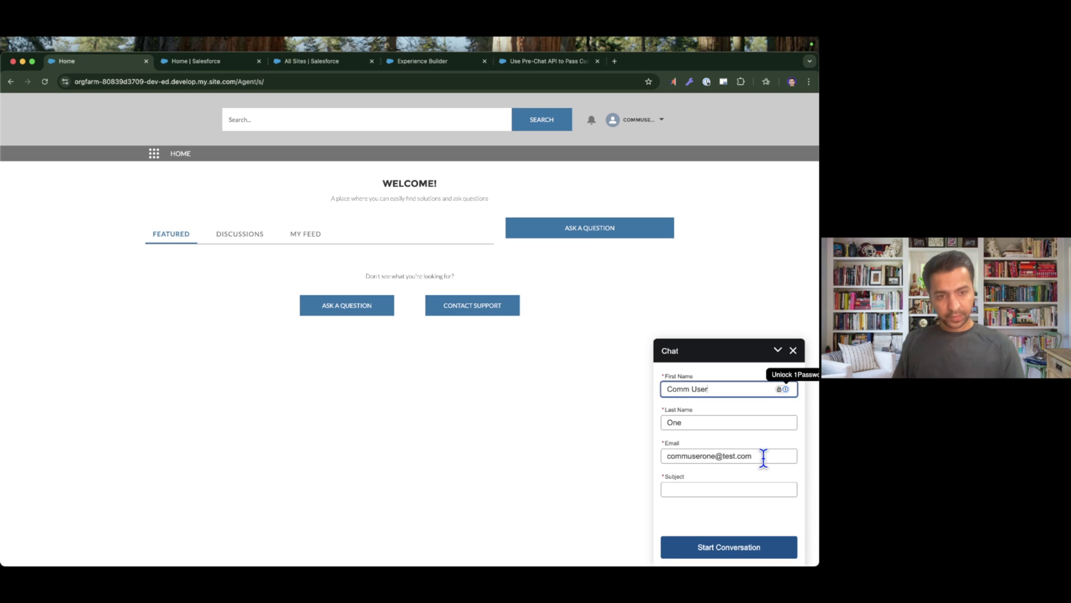
left_click(762, 455)
left_click(724, 422)
left_click(716, 390)
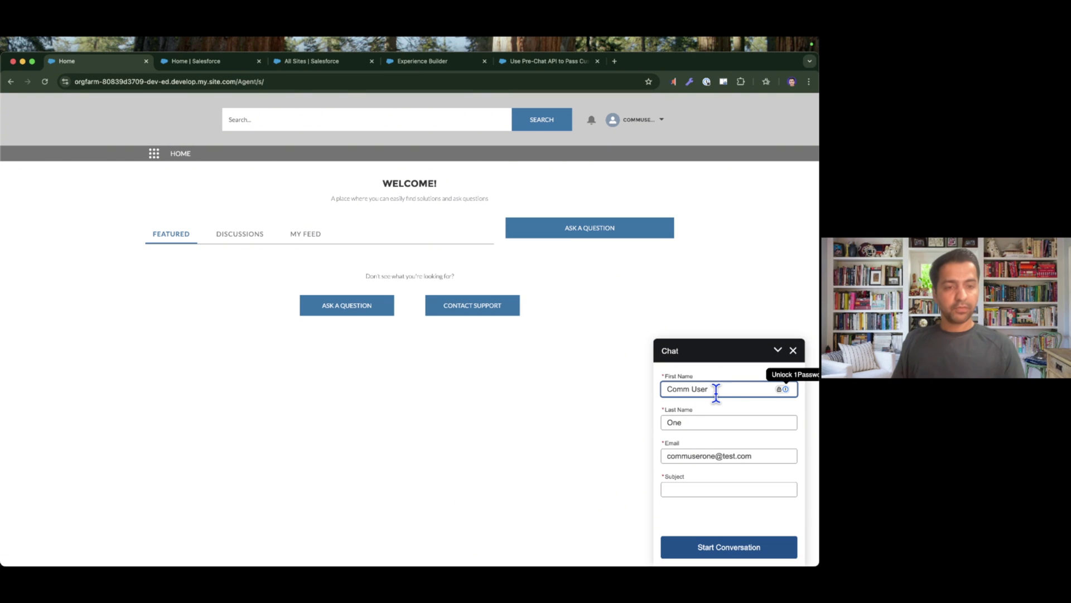
left_click(422, 60)
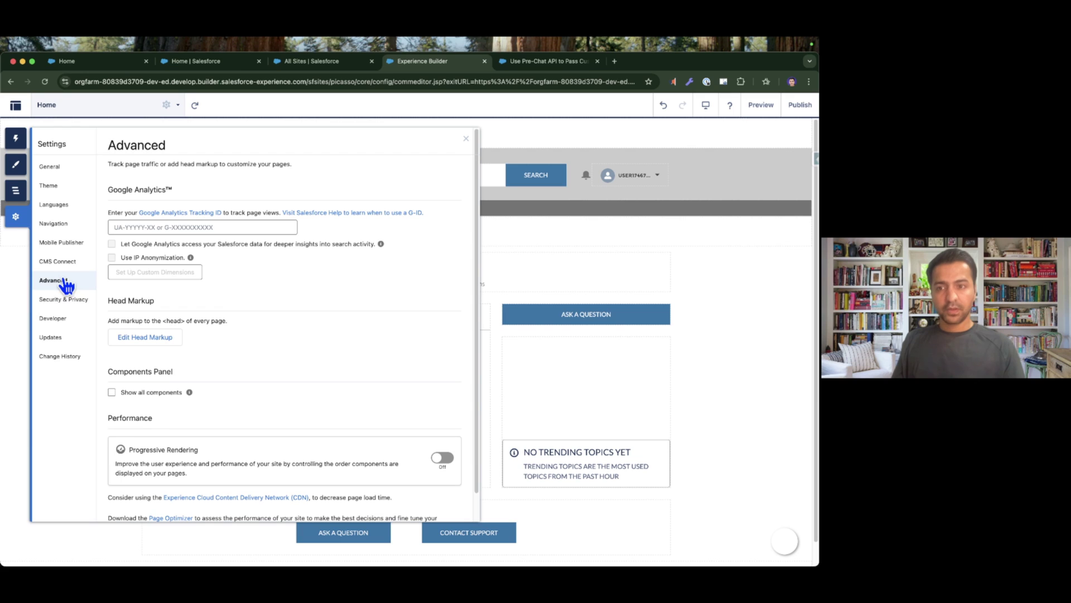
In the head markup, change isEditableByEndUser to false for first name, last name and email.
left_click(151, 336)
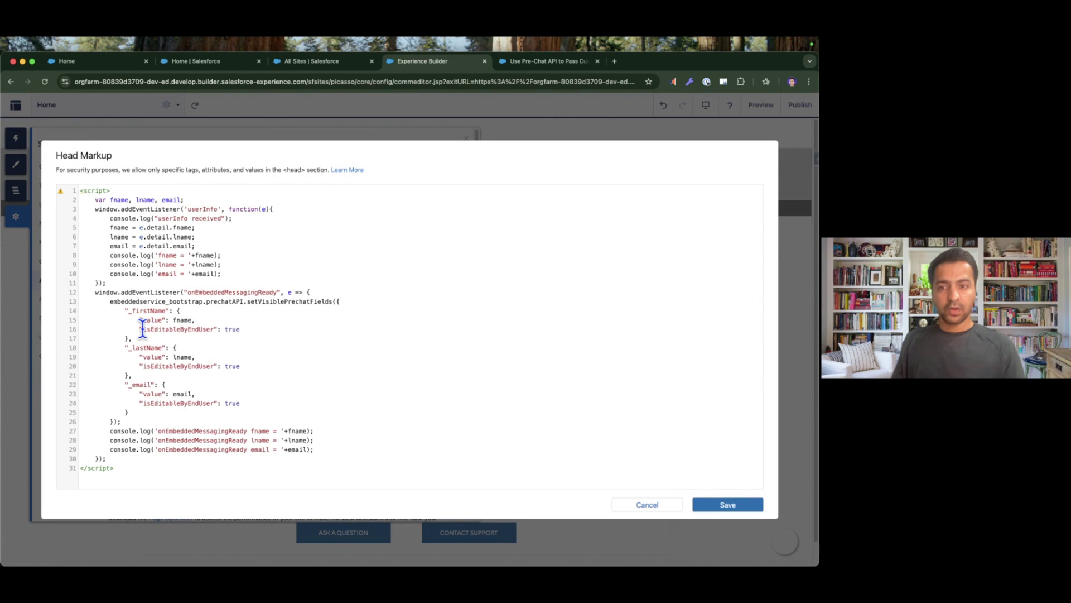
double_click(232, 329)
type("fal")
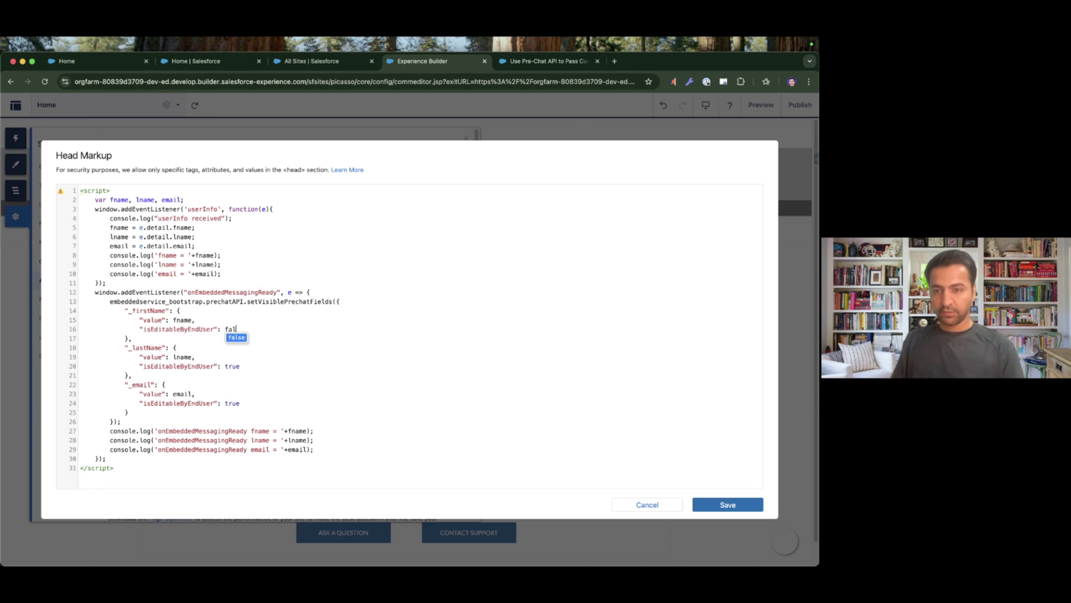
type("se")
double_click(232, 366)
type("false")
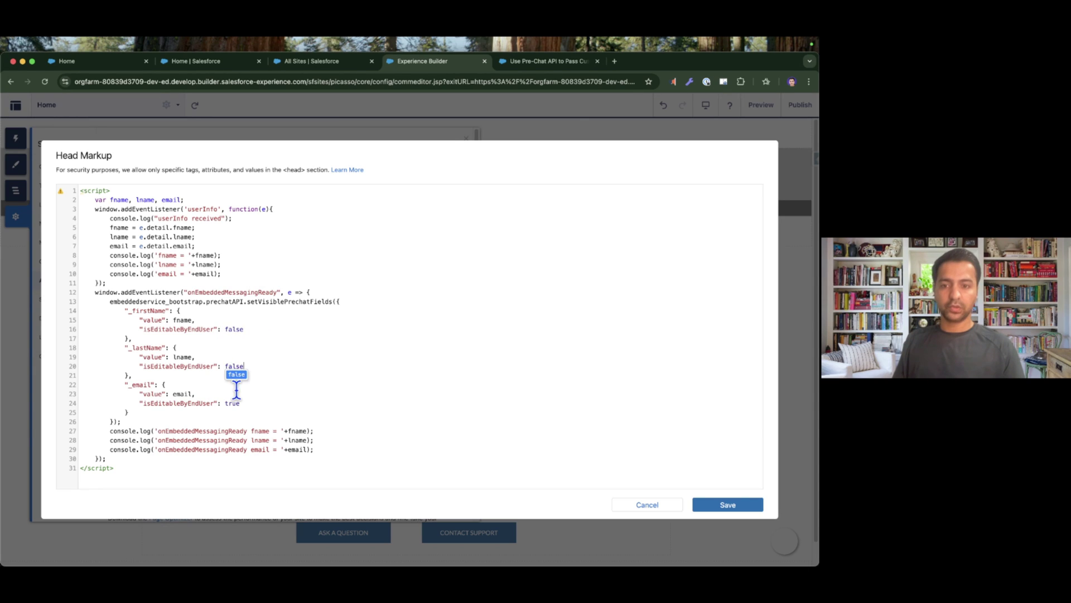
double_click(232, 403)
type("false")
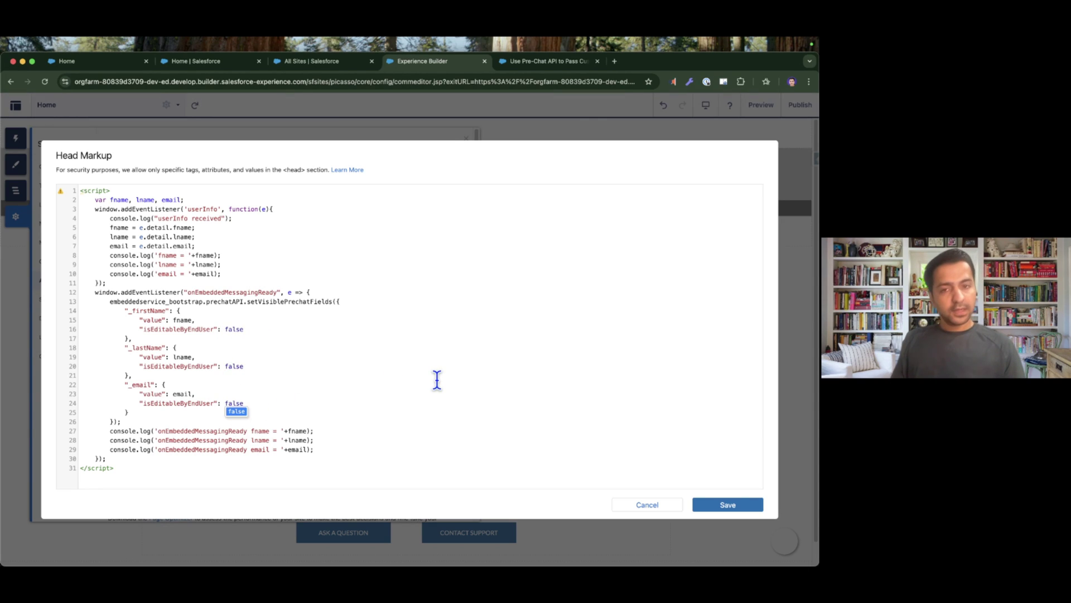
Save the head markup changes and publish the site, dismissing the publishing notice.
left_click(728, 506)
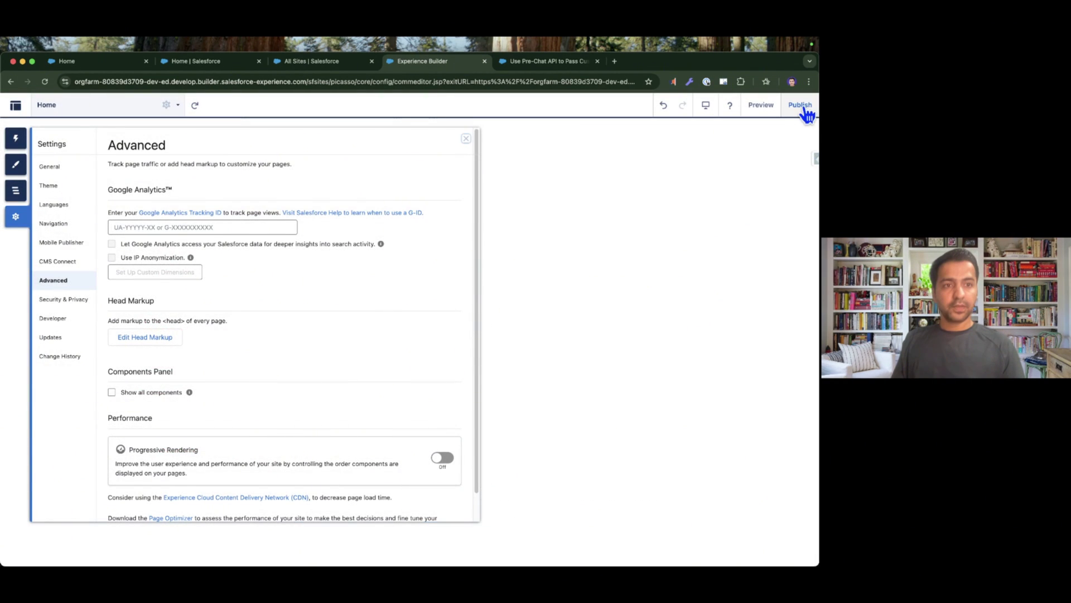
left_click(801, 105)
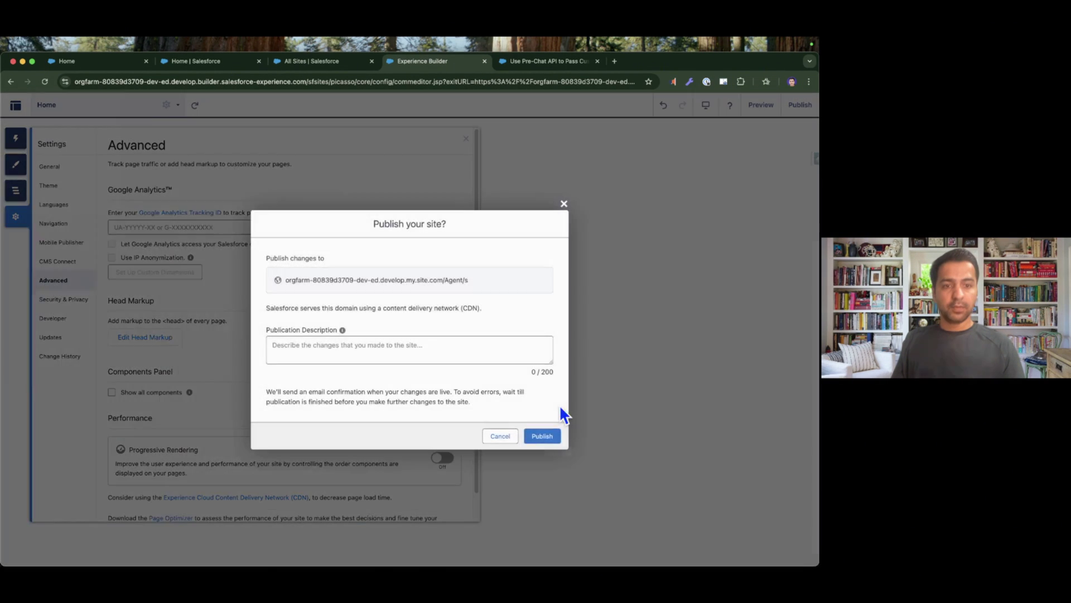
left_click(540, 437)
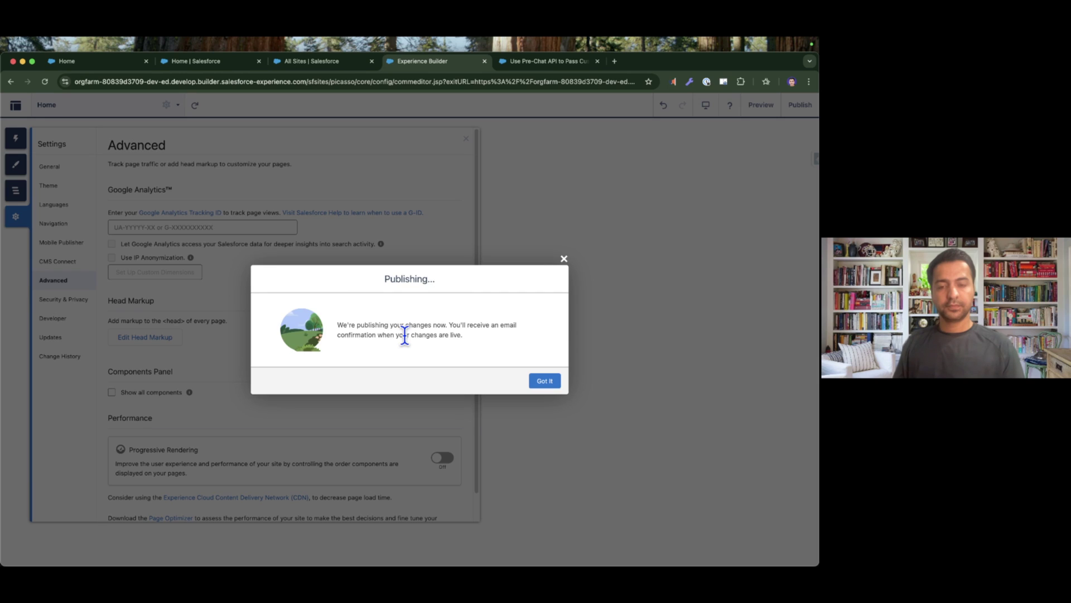
left_click(540, 381)
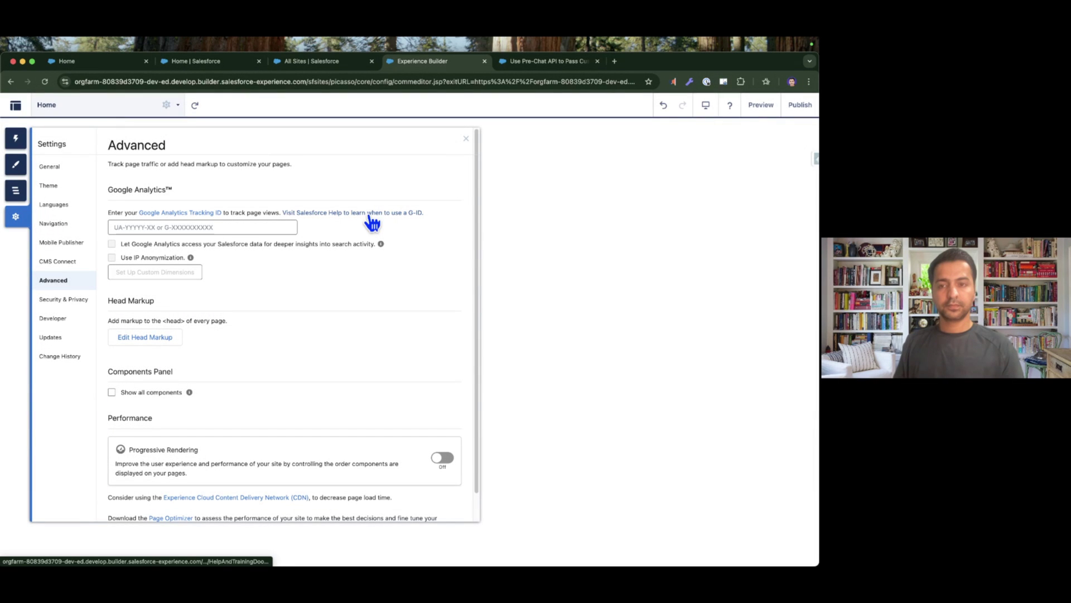
On the live site, start a chat with subject 'Test' from the locked prefilled form.
left_click(105, 65)
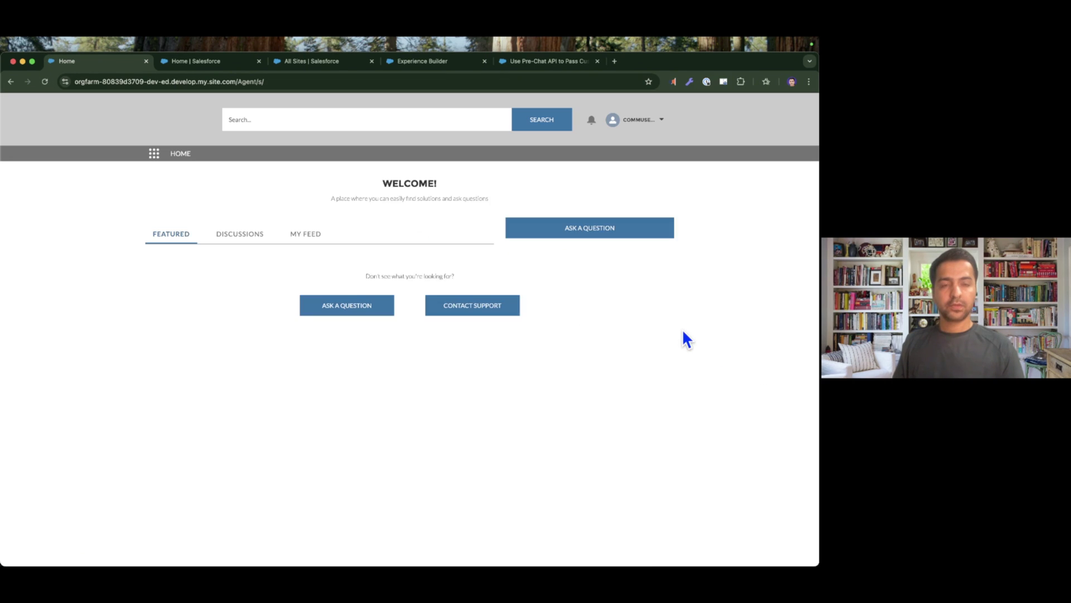
left_click(791, 541)
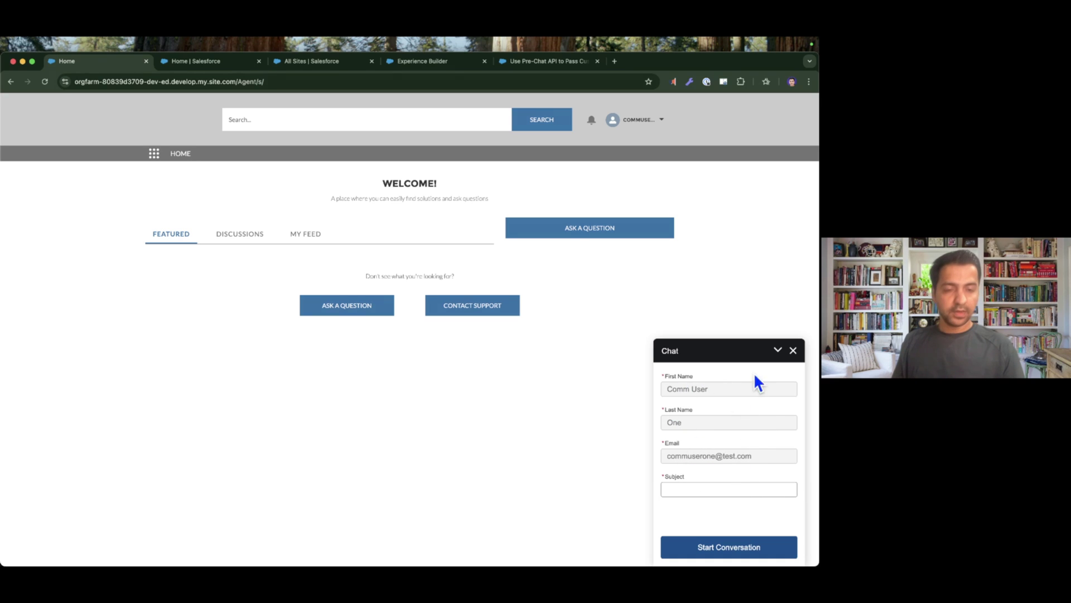
left_click(712, 486)
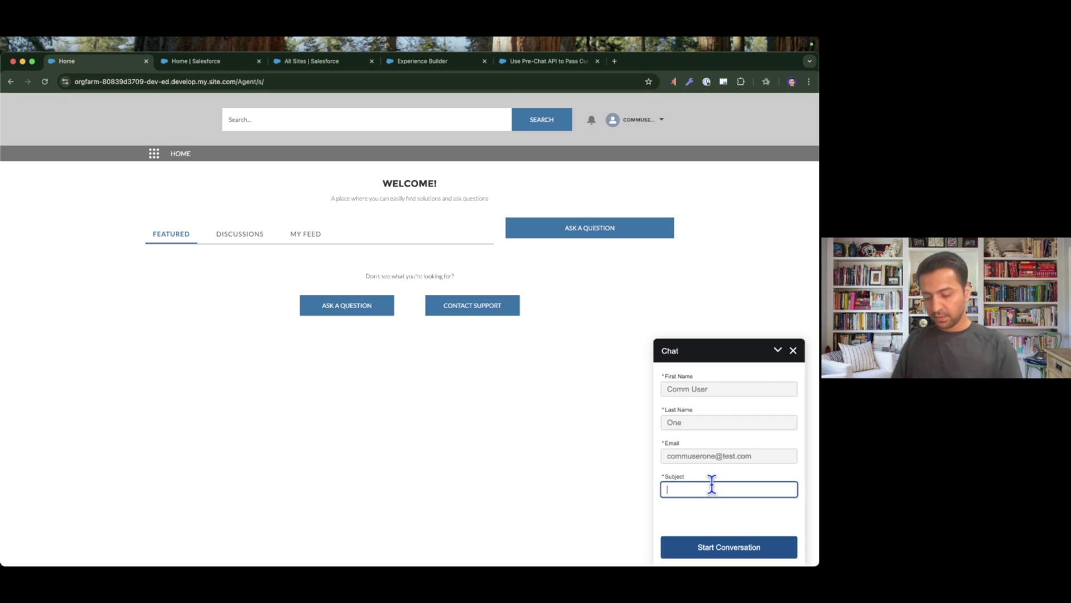
type("Test")
left_click(729, 548)
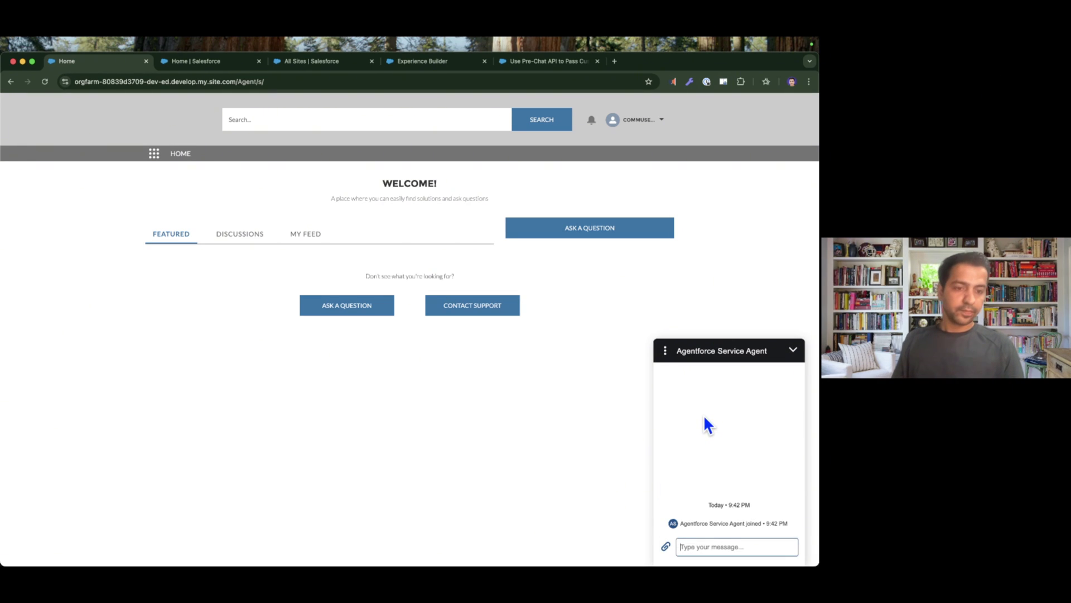
key("ctrl+Right")
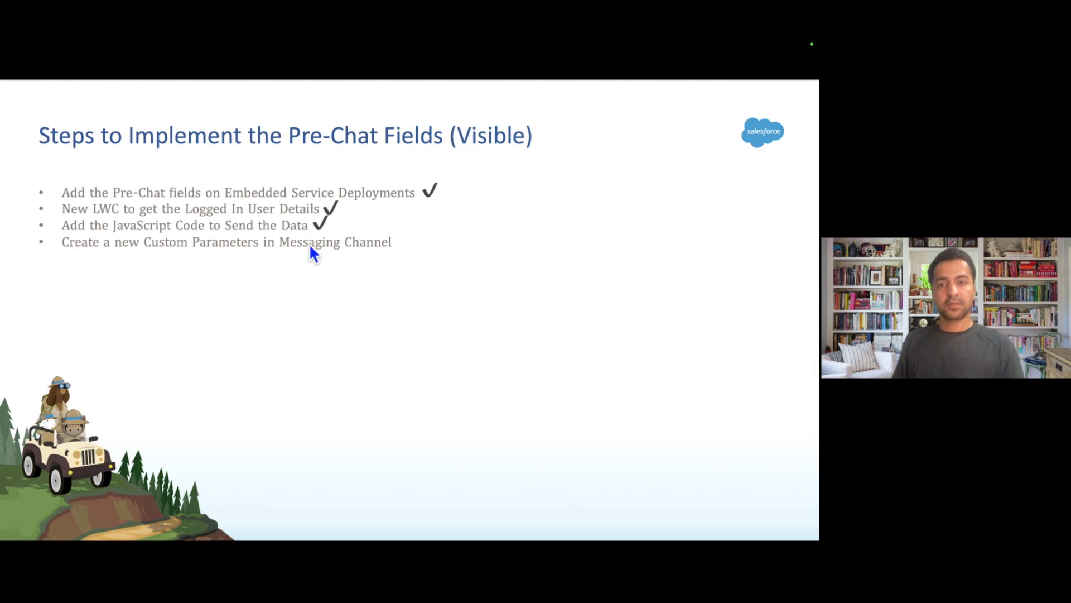
Review the messaging channel custom parameter step on the slide, then open Setup's All Sites page.
key("ctrl+Left")
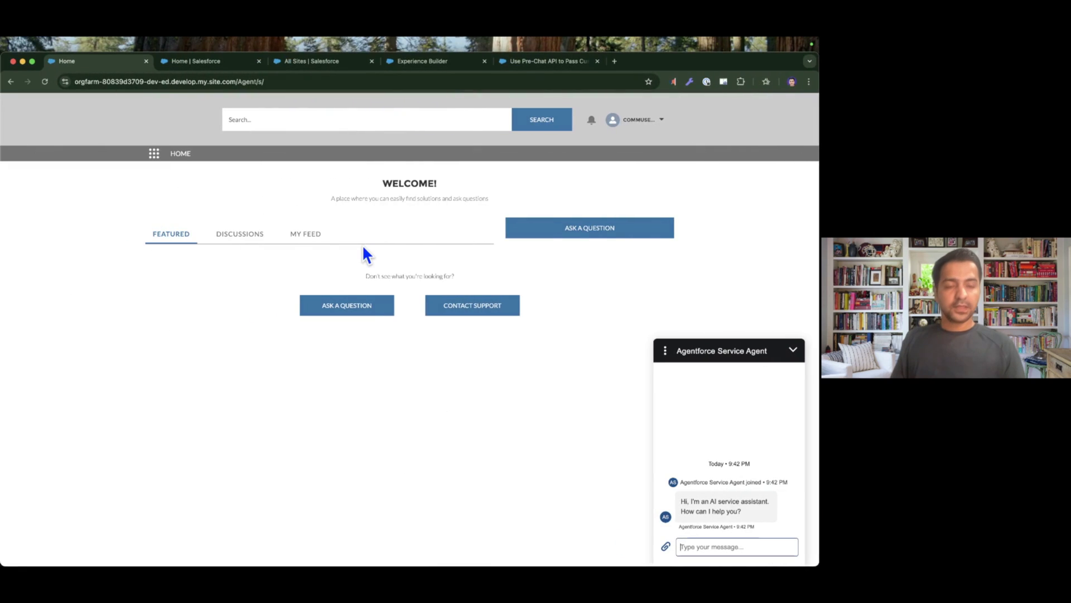
key("ctrl+Right")
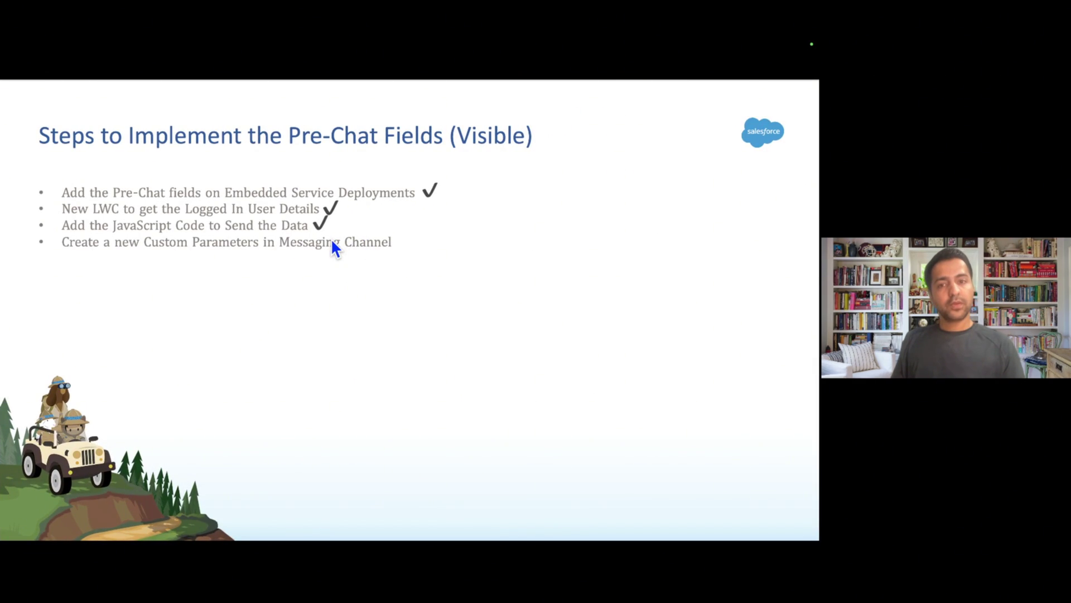
key("ctrl+Left")
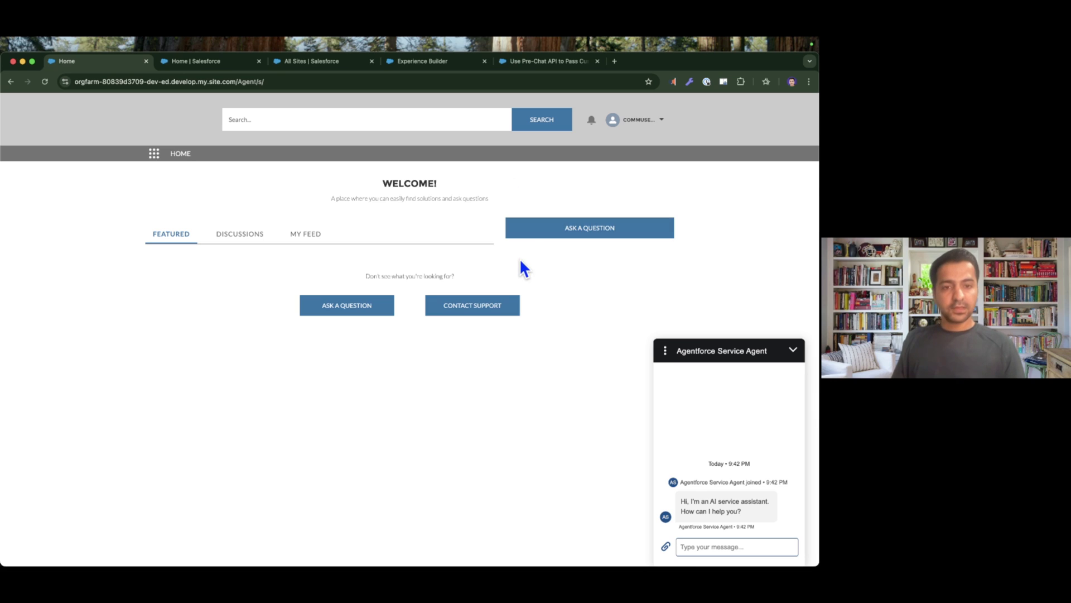
key("ctrl+Right")
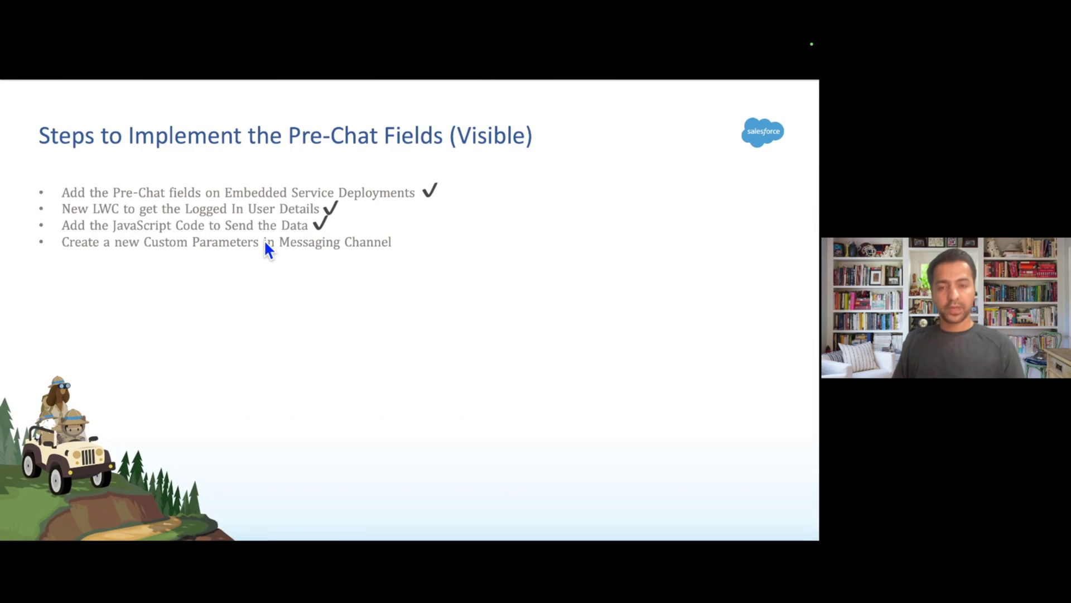
key("ctrl+Left")
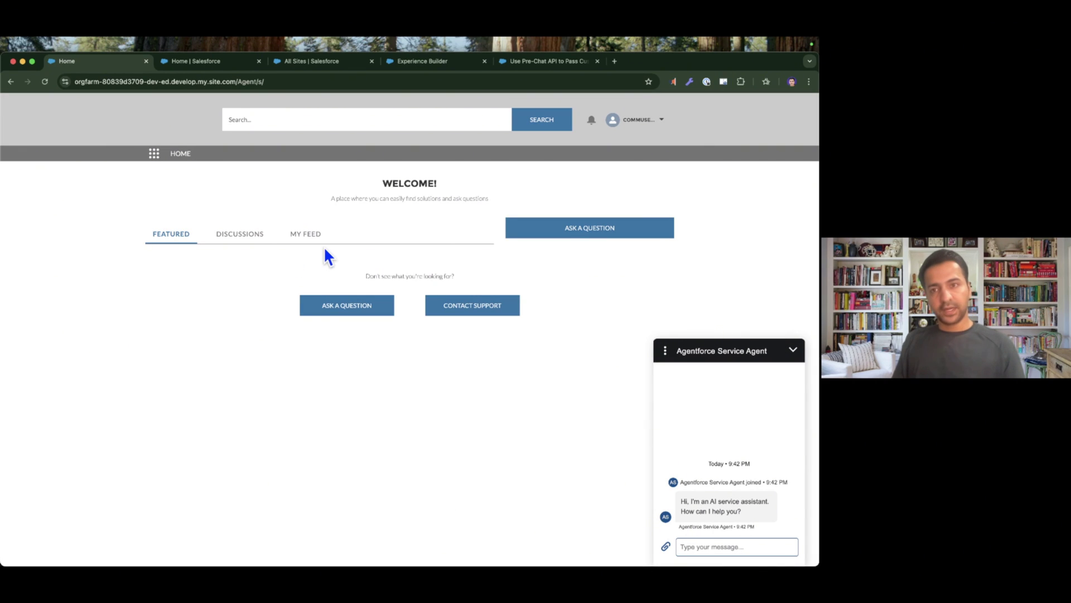
left_click(213, 62)
left_click(328, 62)
left_click(97, 146)
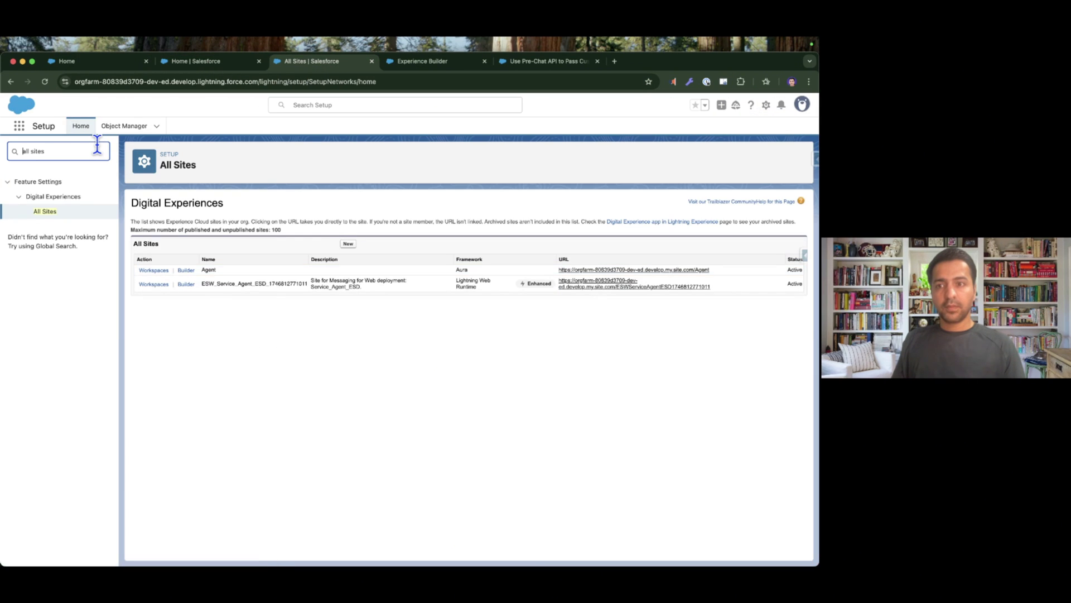
Find 'messag' in Setup, open Service Agent Channel's Custom Parameters, and click New.
key("super+a")
type("messag")
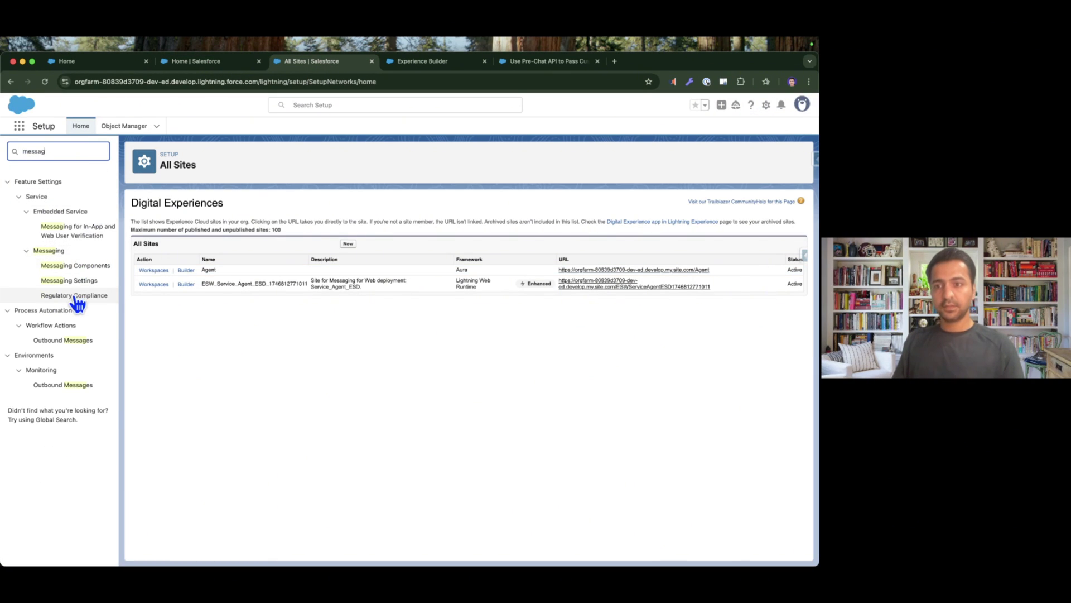
left_click(73, 282)
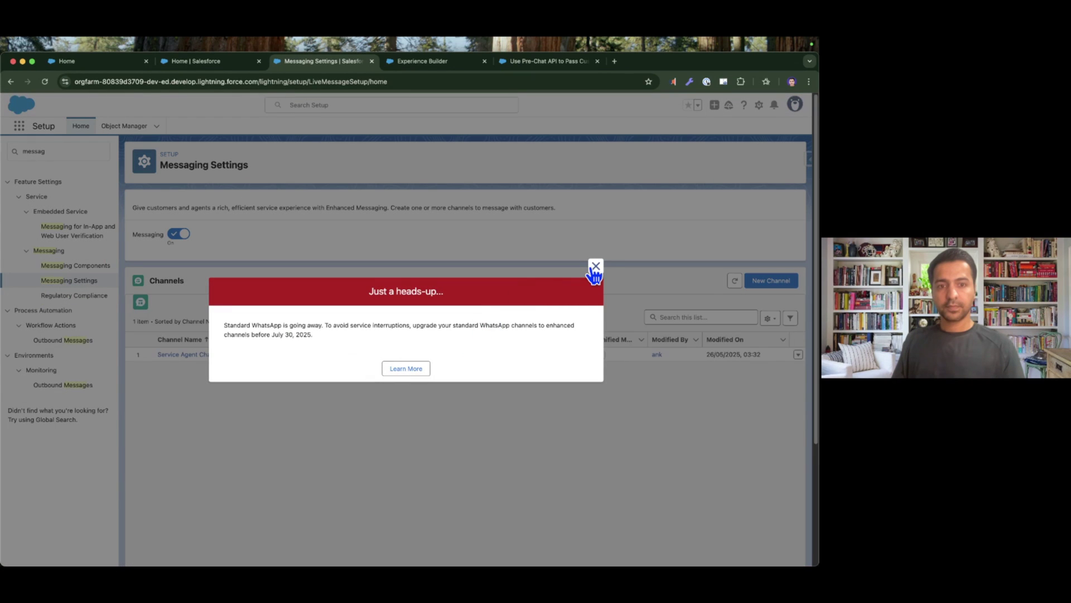
left_click(595, 267)
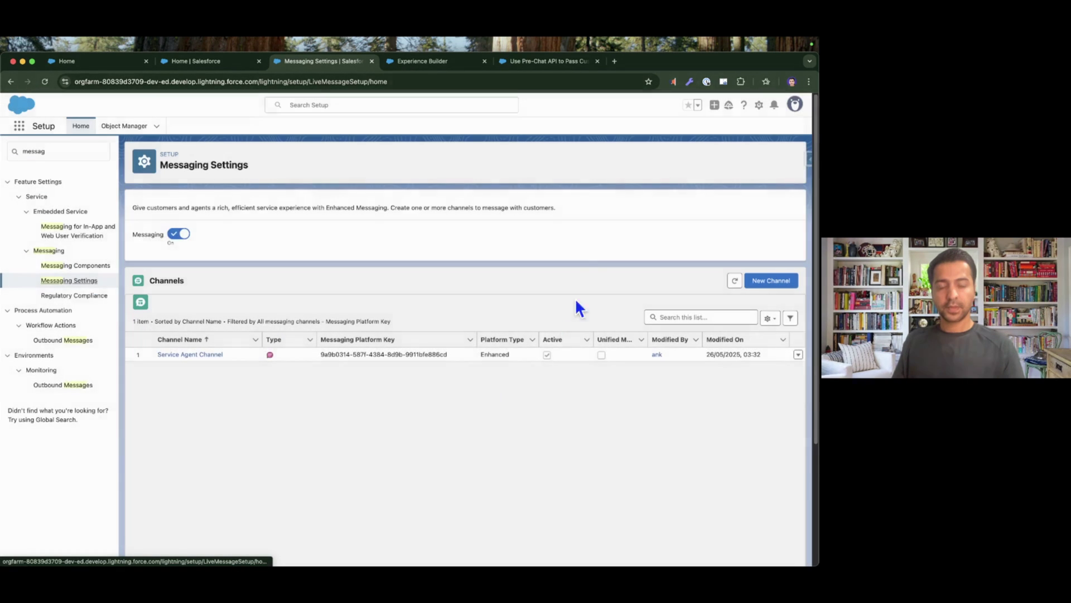
left_click(217, 356)
scroll(216, 352, "down", 5)
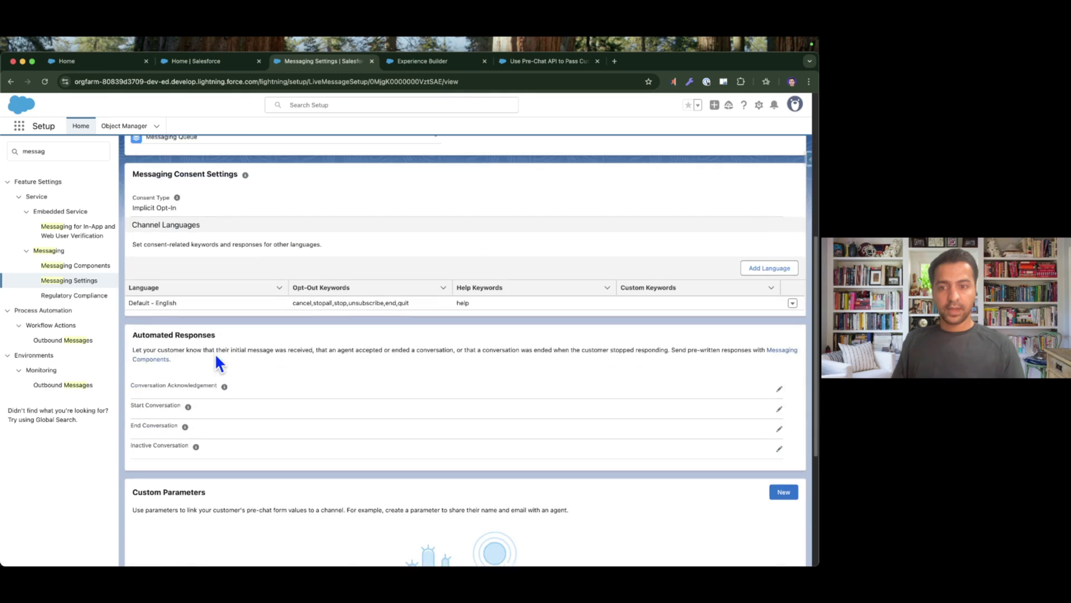
scroll(216, 353, "down", 4)
triple_click(233, 275)
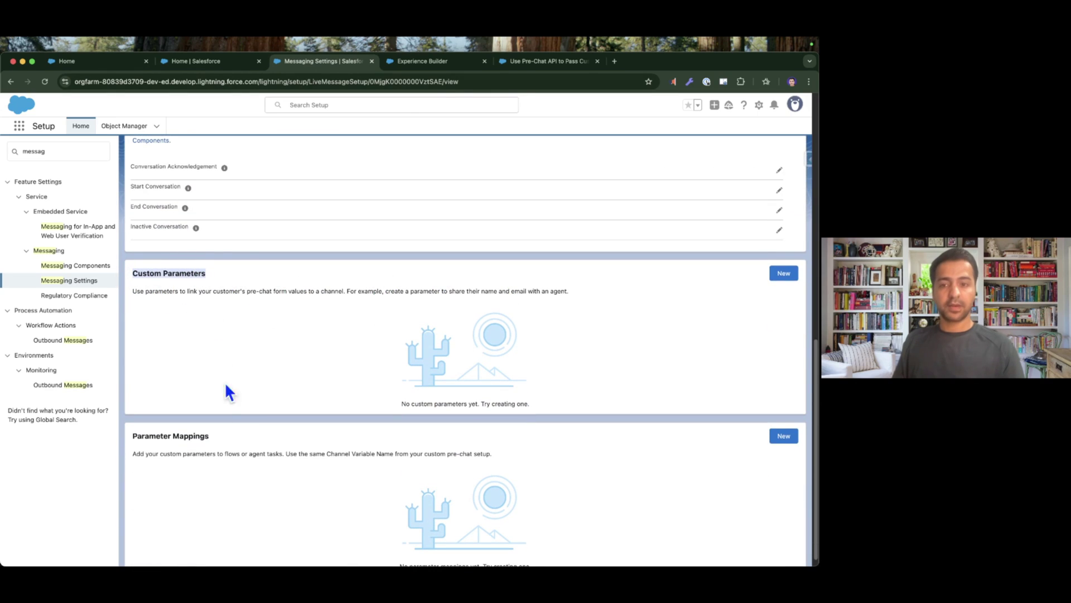
left_click(784, 273)
Copy _firstName from the site's head markup and focus the new parameter's name field.
left_click(419, 63)
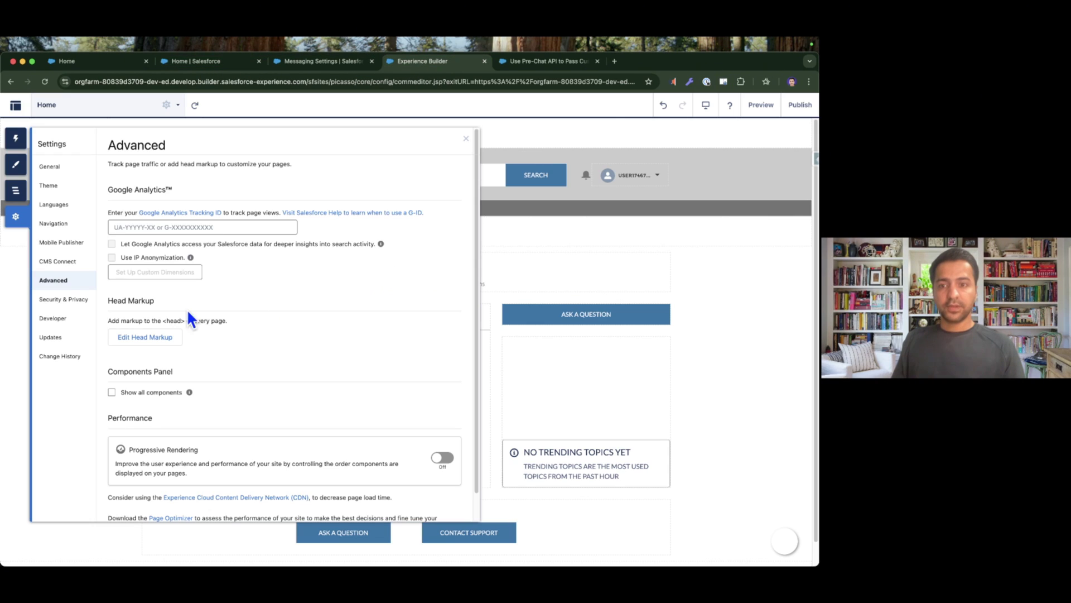
left_click(145, 337)
double_click(147, 310)
key("super+c")
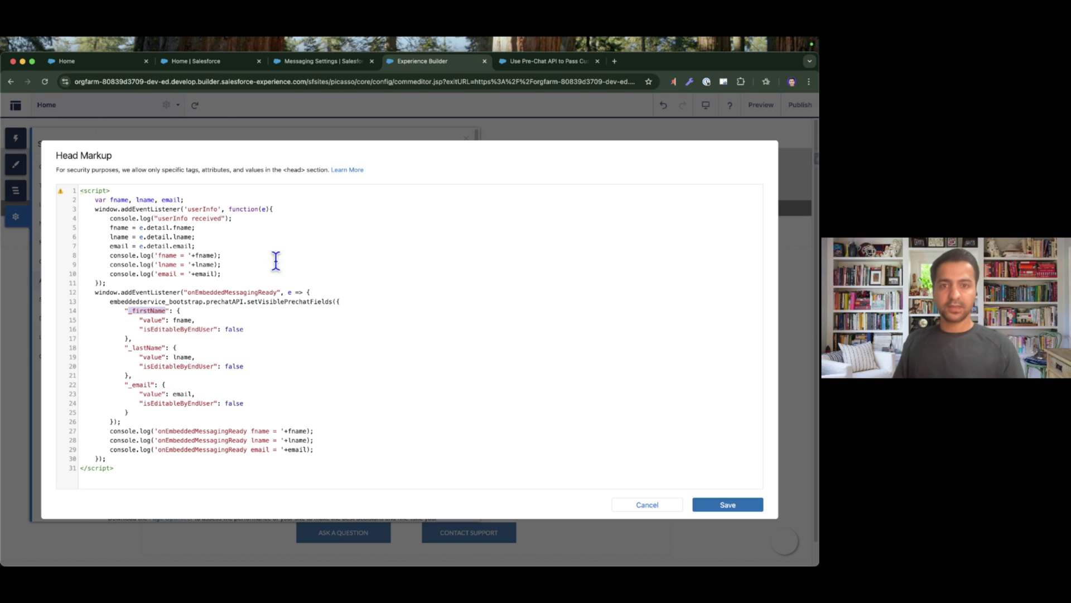
left_click(335, 62)
left_click(310, 286)
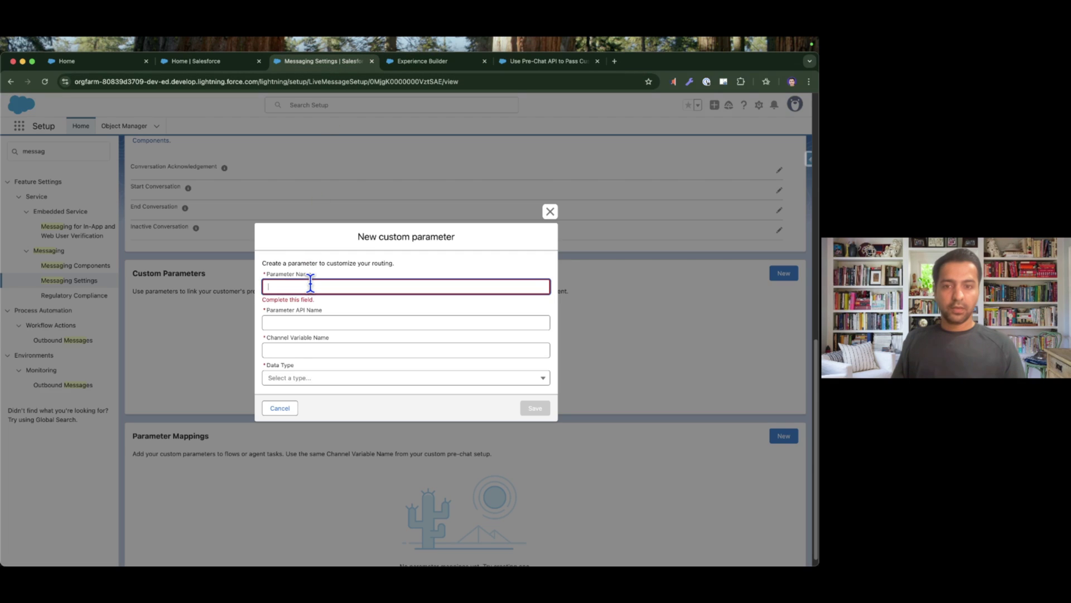
Save a String custom parameter named _firstName with maximum length 80, then return to the site's chat.
key("super+v")
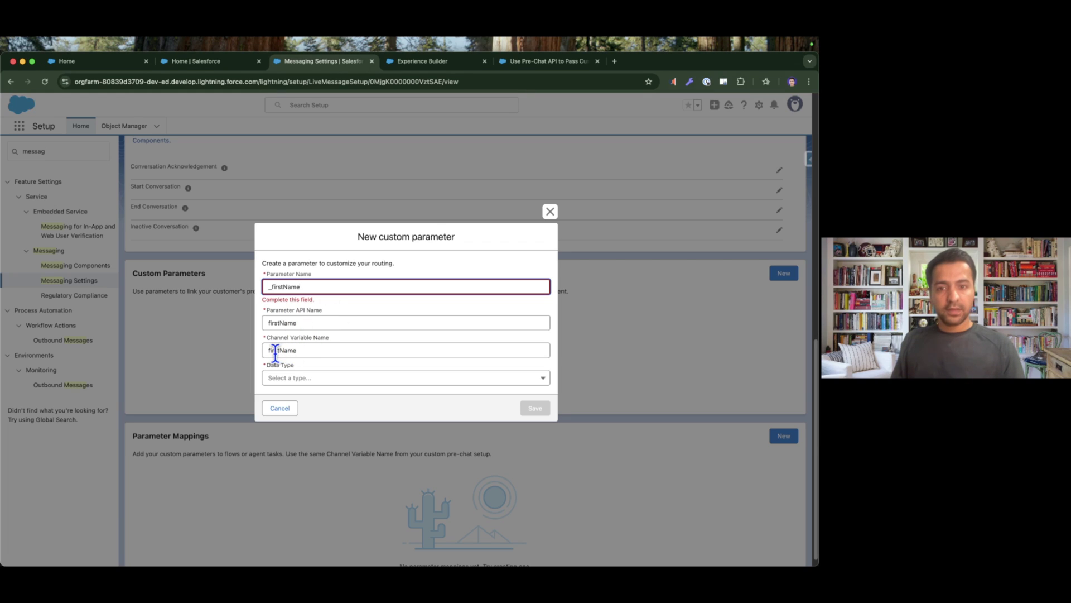
left_click(311, 378)
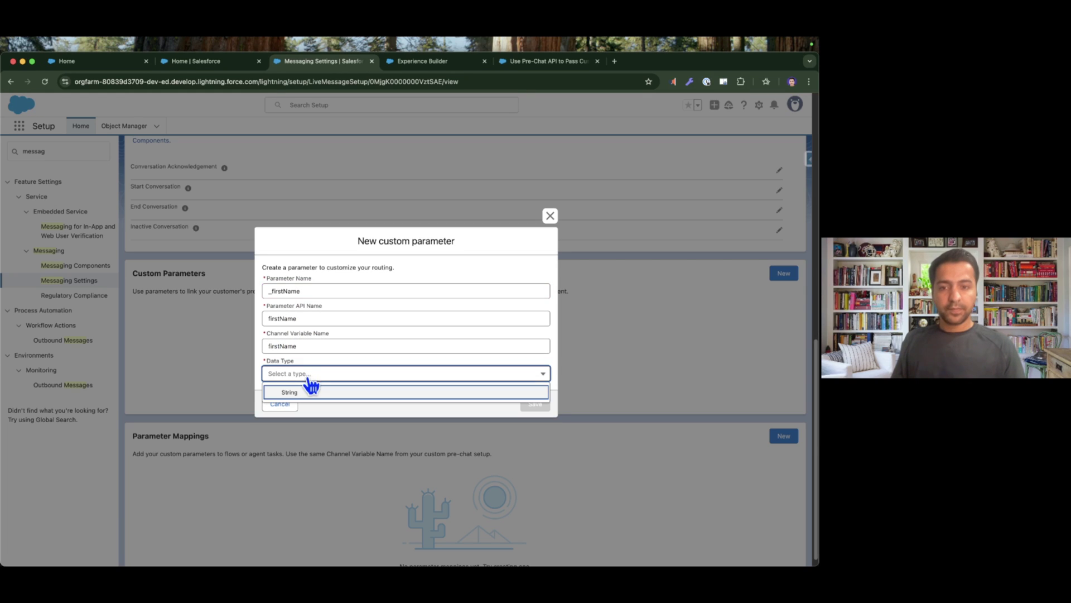
left_click(308, 392)
left_click(306, 389)
type("80")
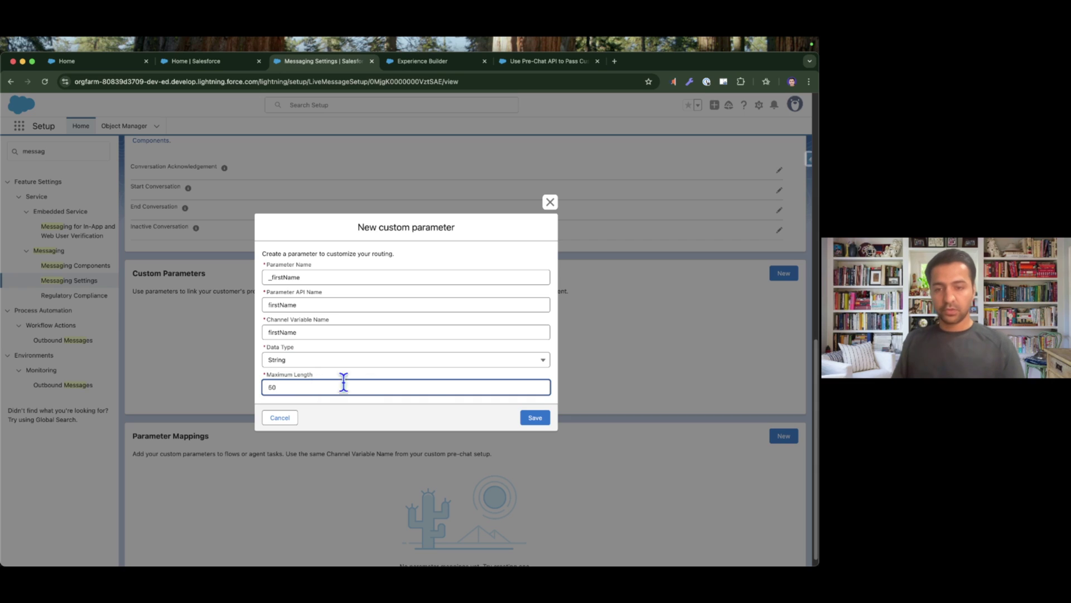
left_click(535, 417)
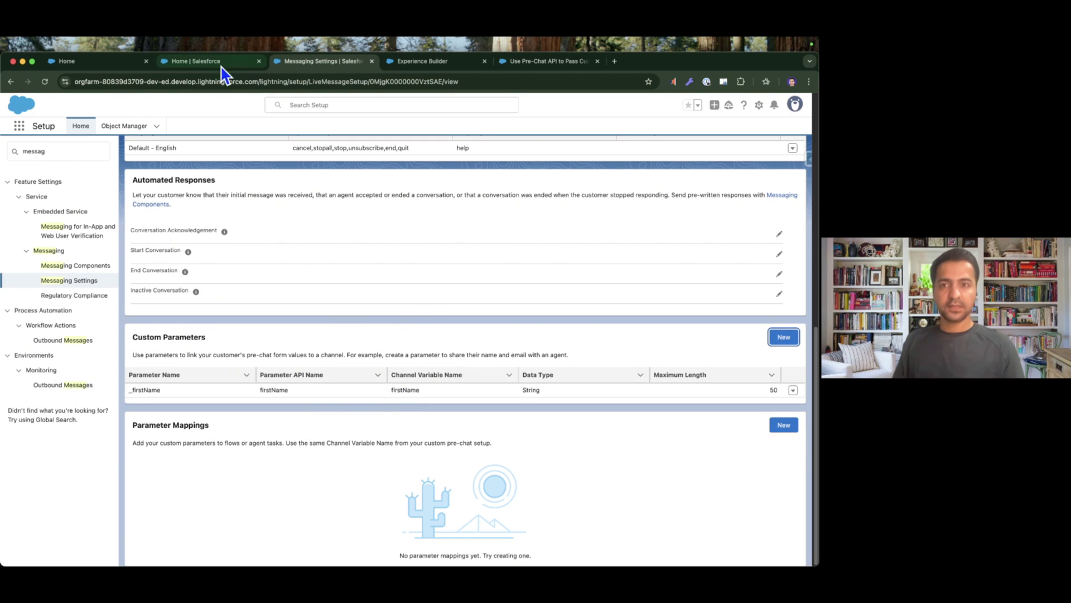
left_click(111, 62)
left_click(666, 355)
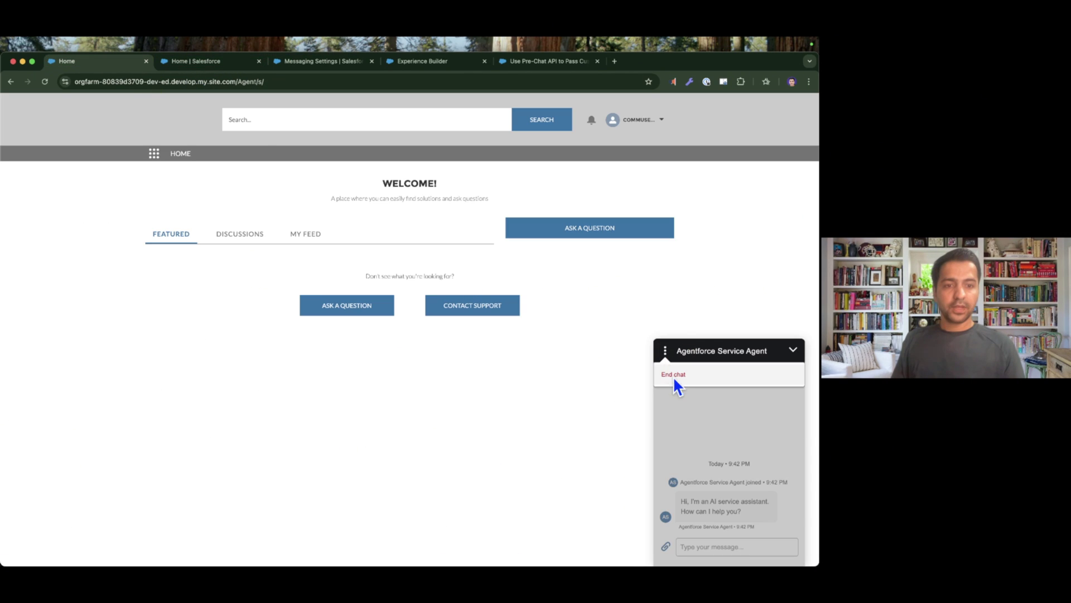
End and close the chat, reopen the prefilled pre-chat form, then go back to Messaging Settings.
left_click(673, 374)
left_click(792, 350)
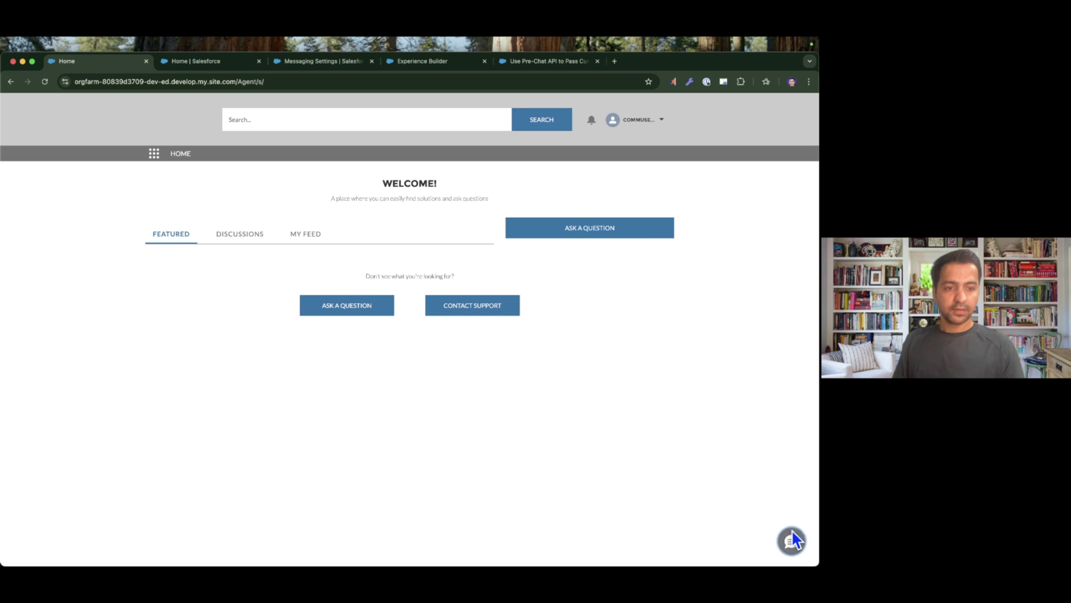
left_click(792, 533)
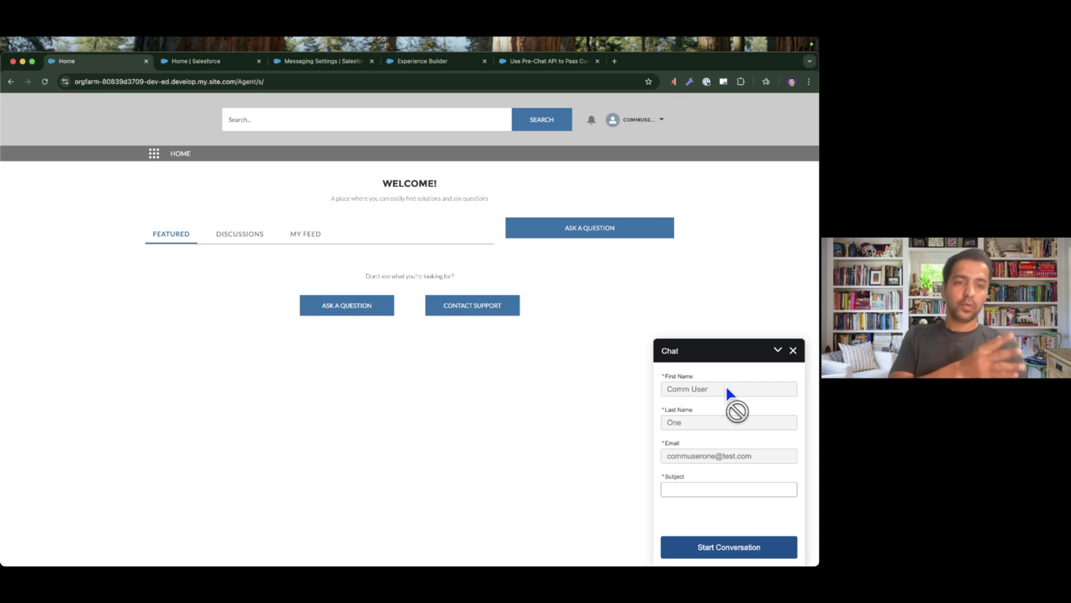
left_click(328, 61)
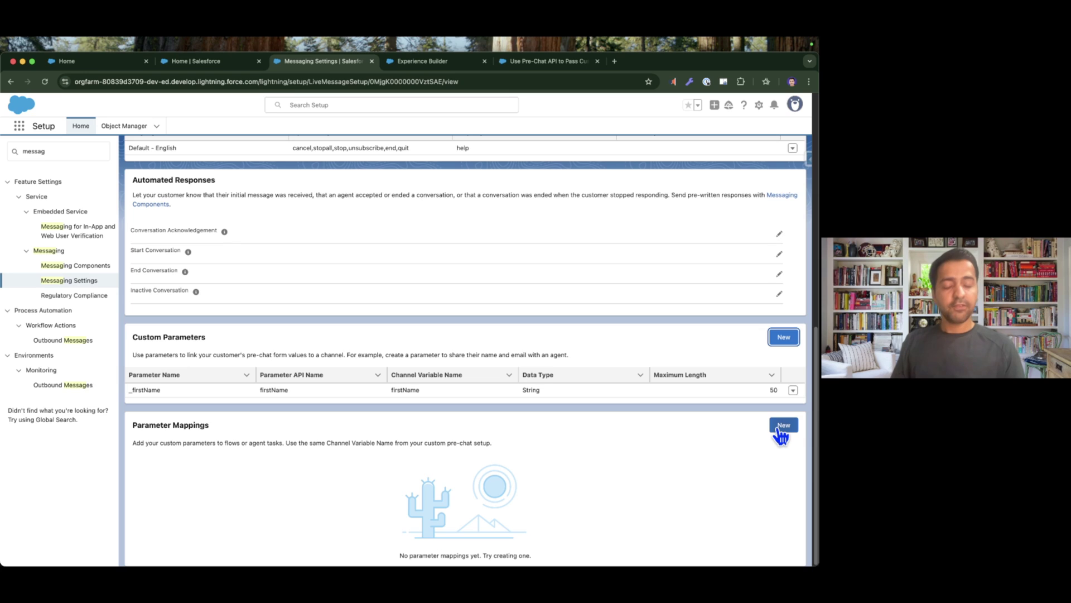
Highlight the channel's routing flow name, then scroll down to Parameter Mappings.
scroll(484, 438, "up", 15)
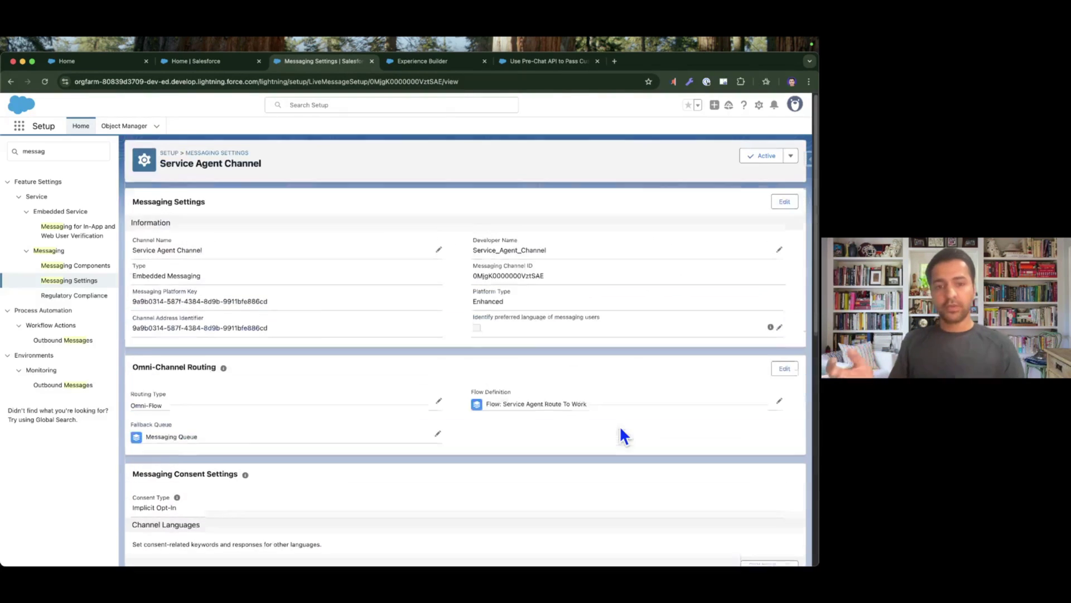
left_click_drag(486, 406, 602, 406)
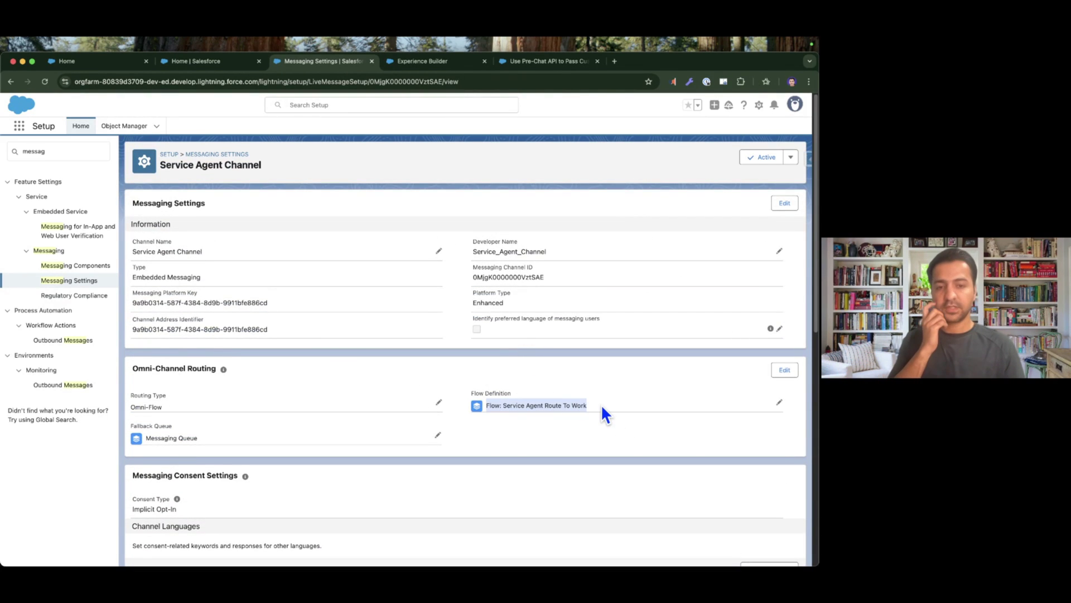
scroll(600, 404, "down", 3)
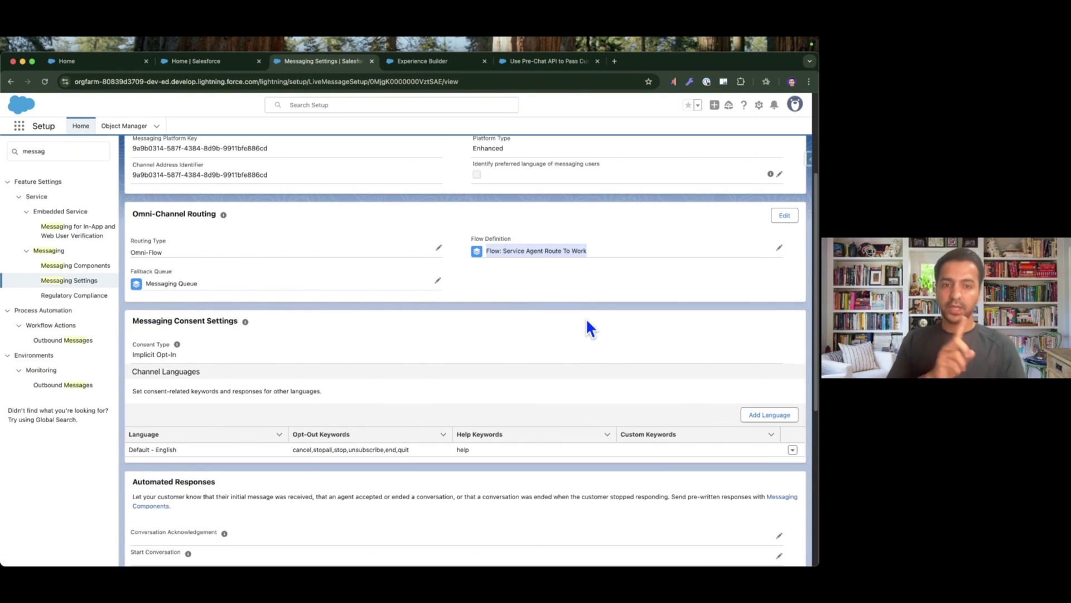
scroll(587, 322, "down", 5)
Add a parameter mapping of _firstName to flow variable firstName and save it.
left_click(782, 426)
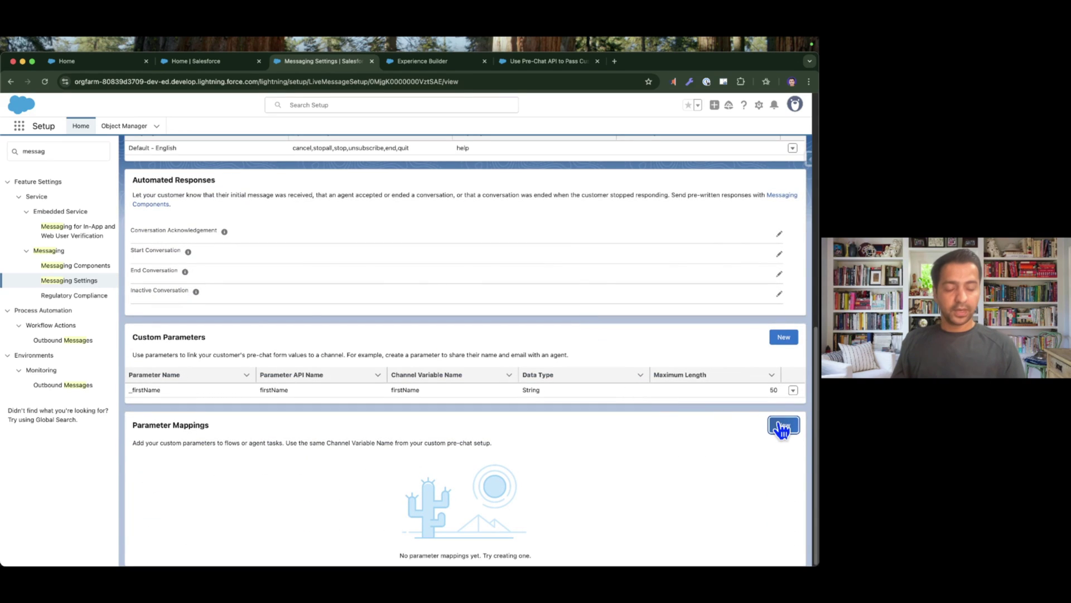
left_click(293, 312)
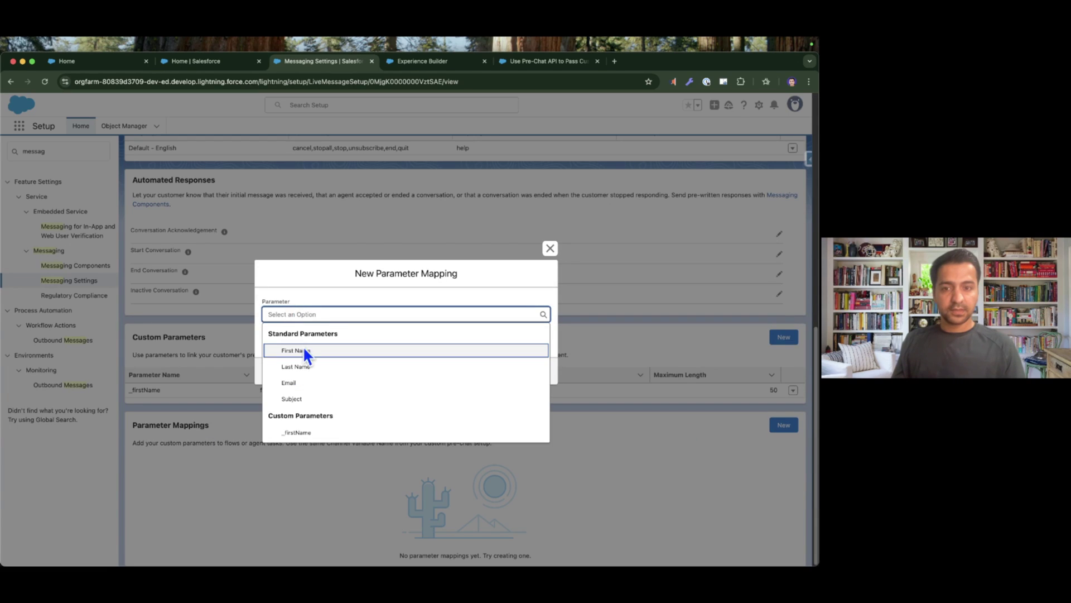
left_click(306, 433)
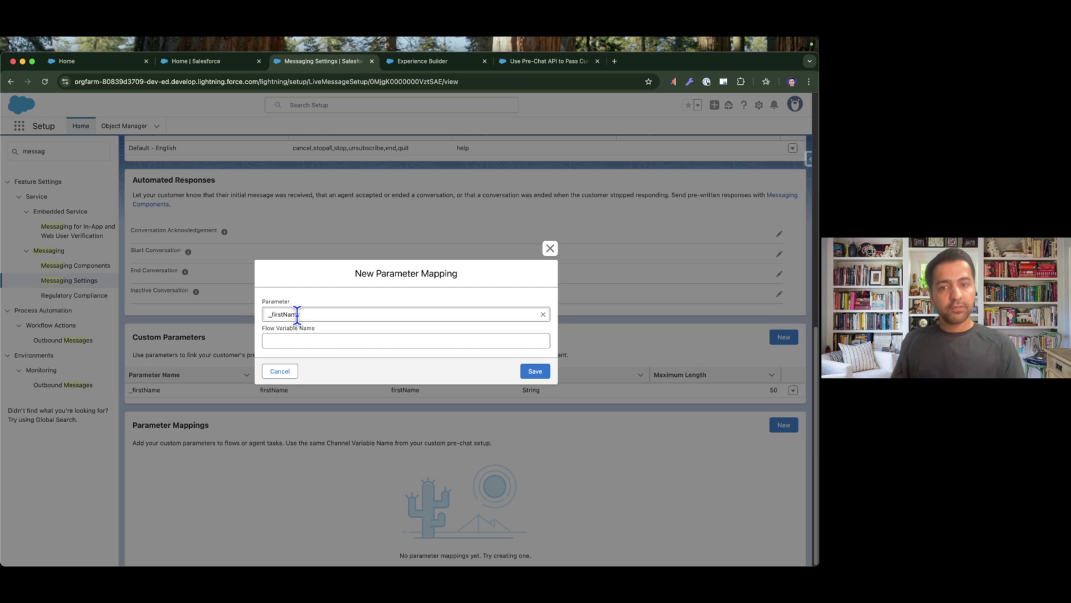
left_click(296, 337)
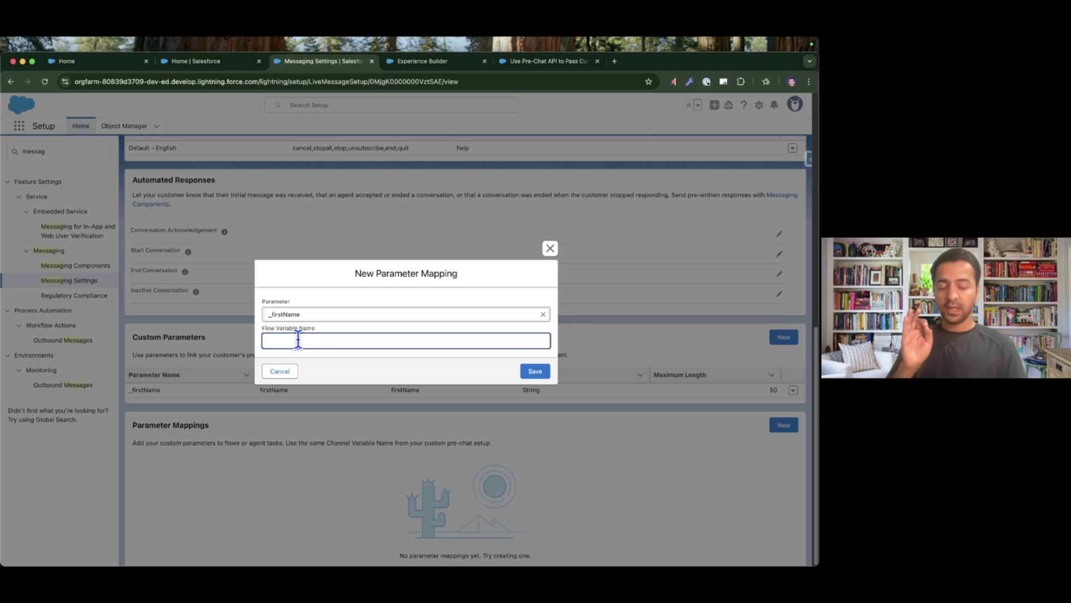
type("firstName")
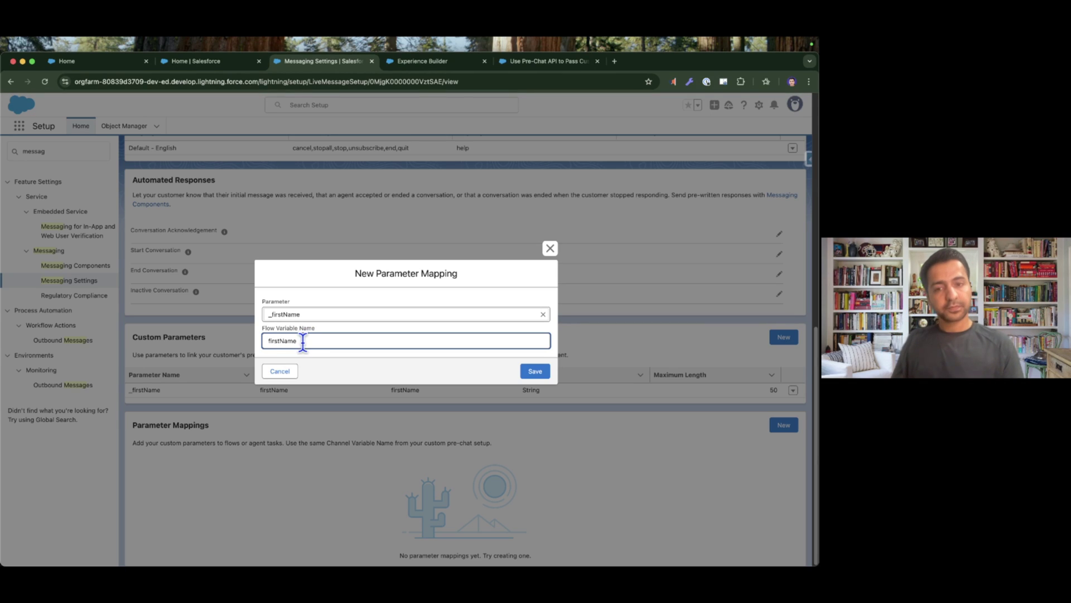
left_click_drag(302, 342, 268, 341)
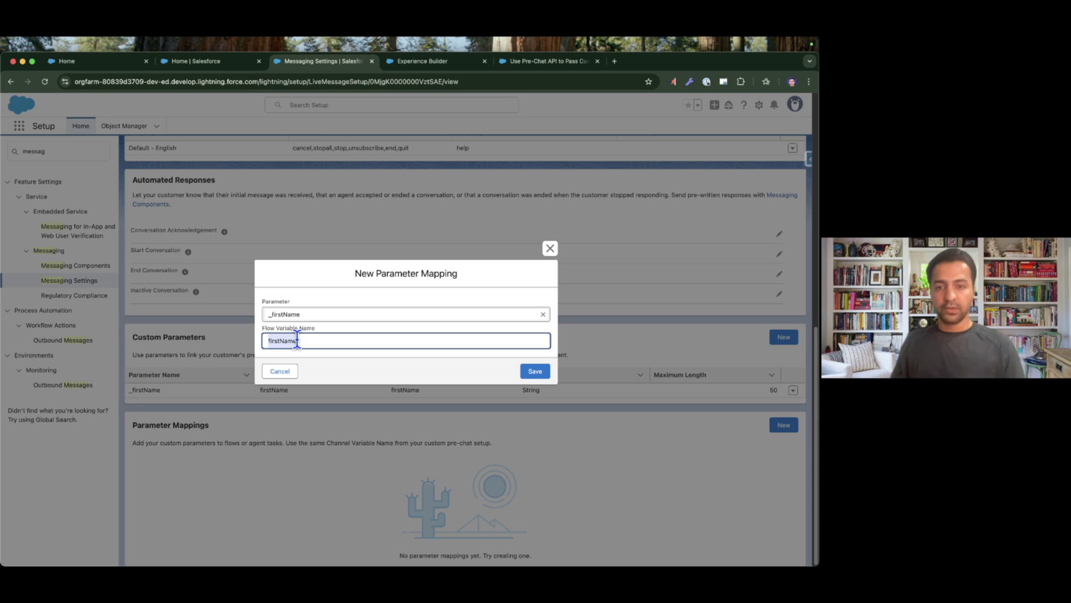
left_click(535, 371)
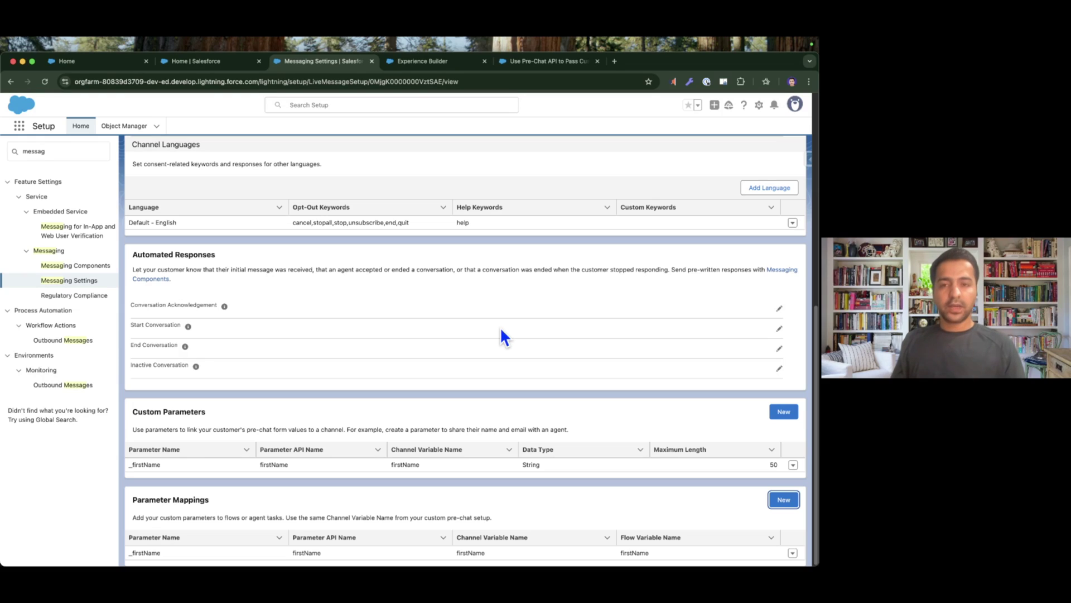
Check off the custom parameters step on the slides, then return to the community site's Home tab.
scroll(501, 330, "up", 1)
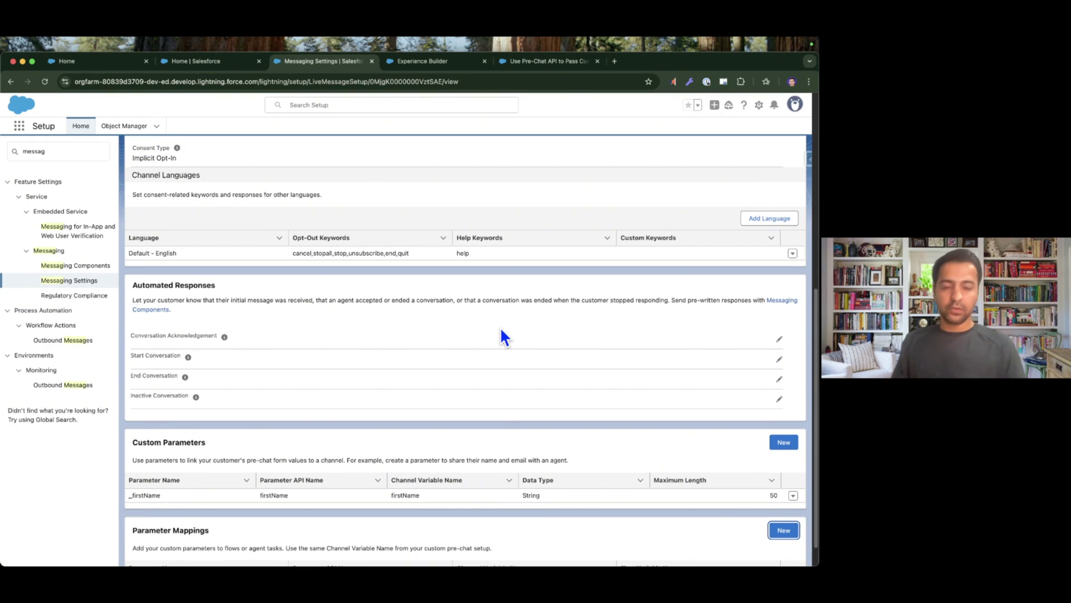
scroll(499, 327, "up", 10)
key("super+Tab")
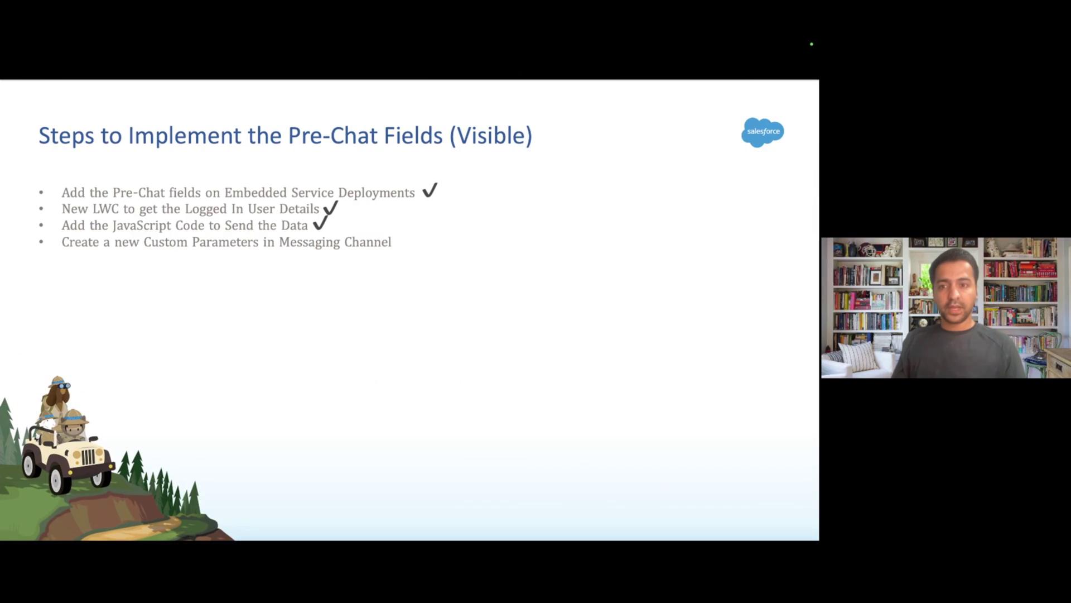
key("Right")
key("super+Tab")
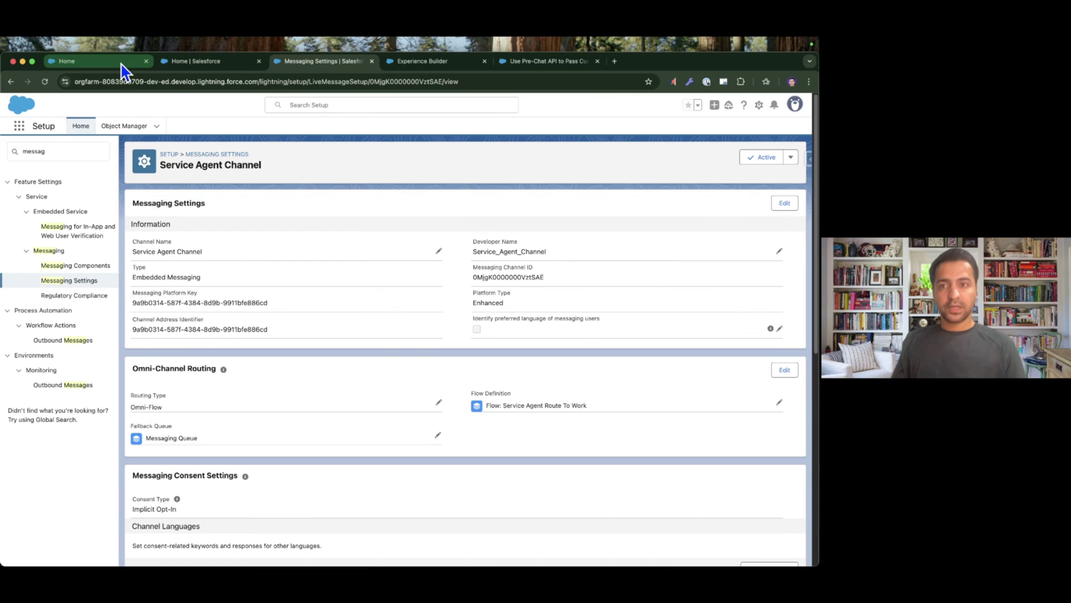
left_click(118, 63)
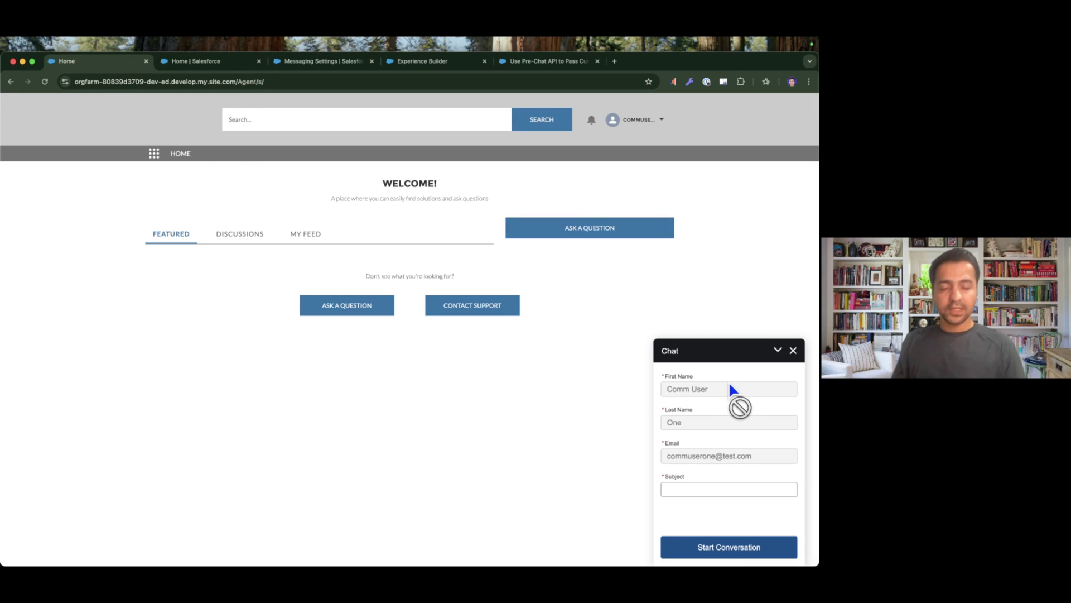